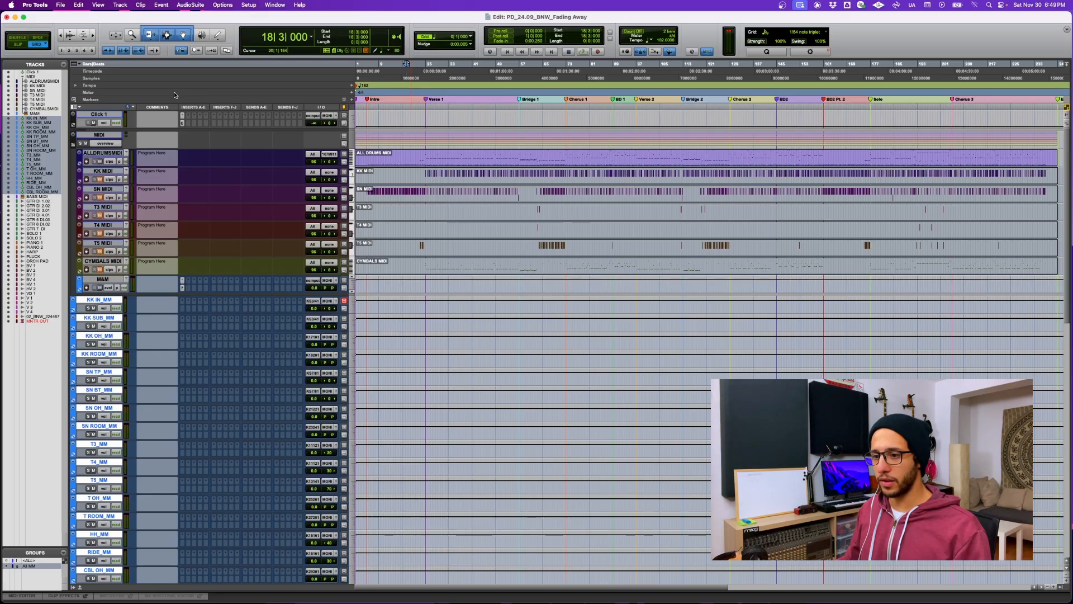
# Select the whole song on the timeline, from the END marker back to the session start
pyautogui.click(60, 4)
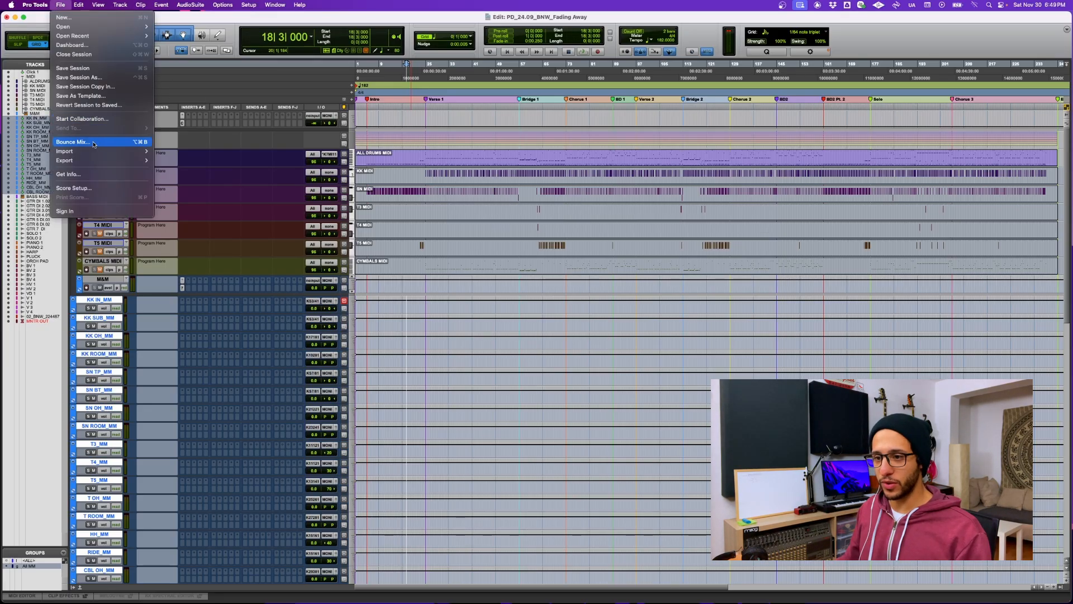
pyautogui.click(580, 120)
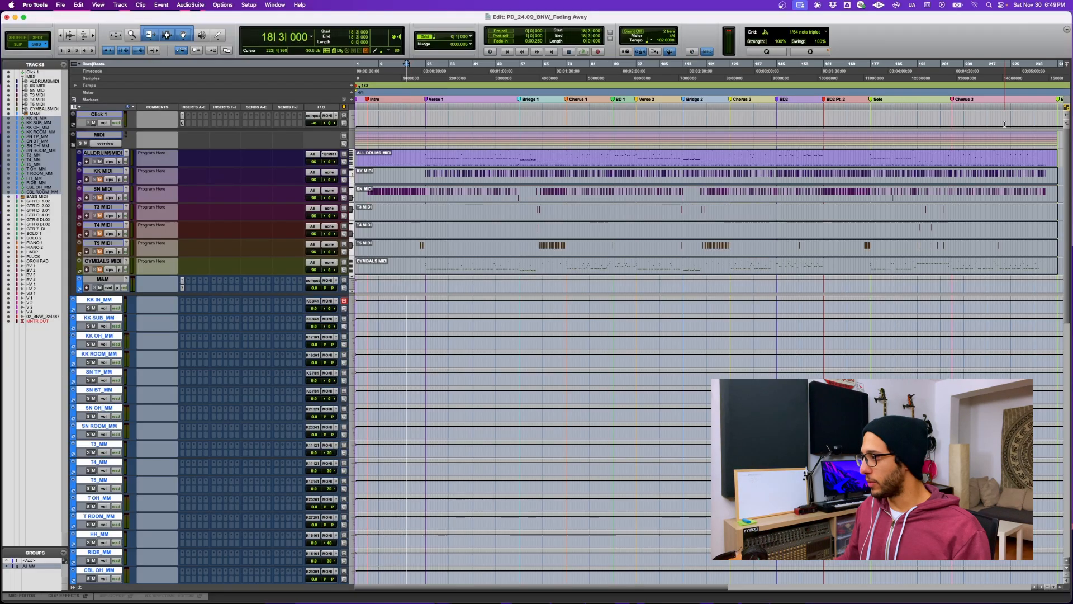
pyautogui.hscroll(2, 978, 121)
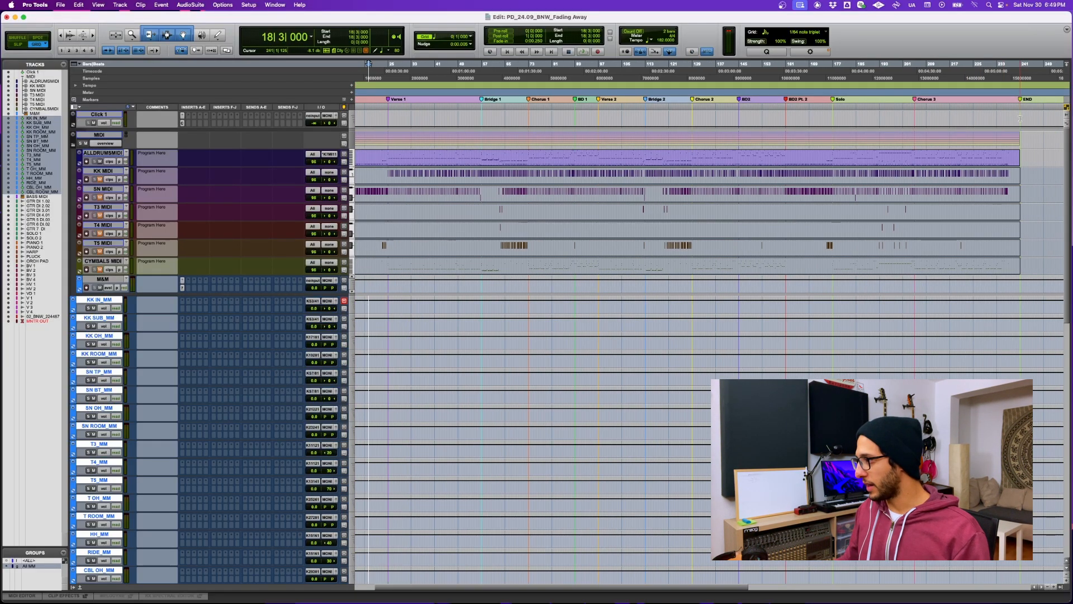
pyautogui.moveTo(1019, 117); pyautogui.dragTo(169, 160)
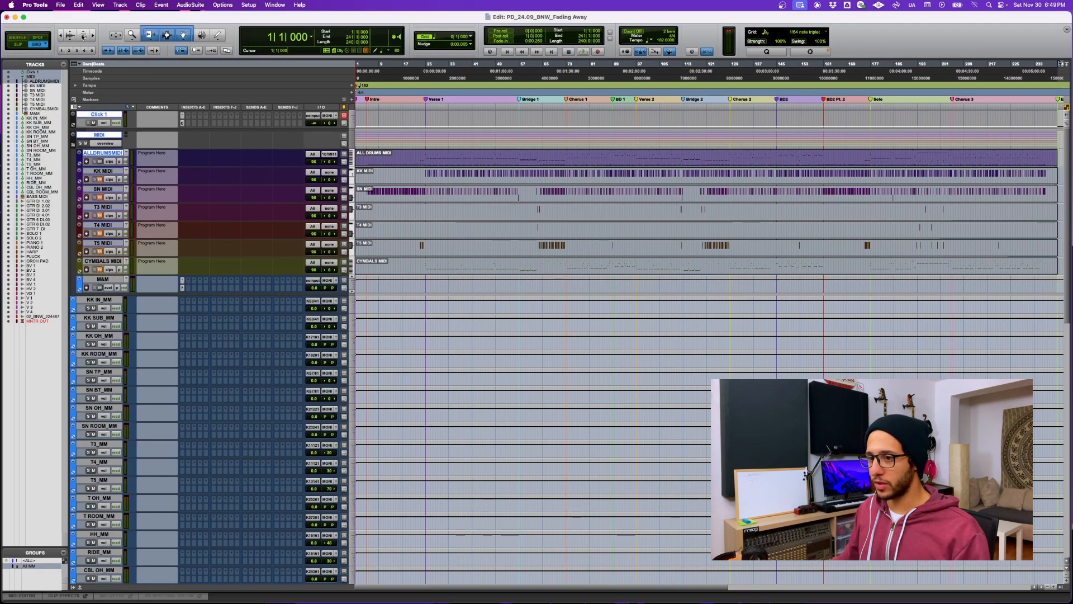
# Start a mix bounce and name the file 00_BNW_FADING AWAY_RUFF
pyautogui.click(60, 5)
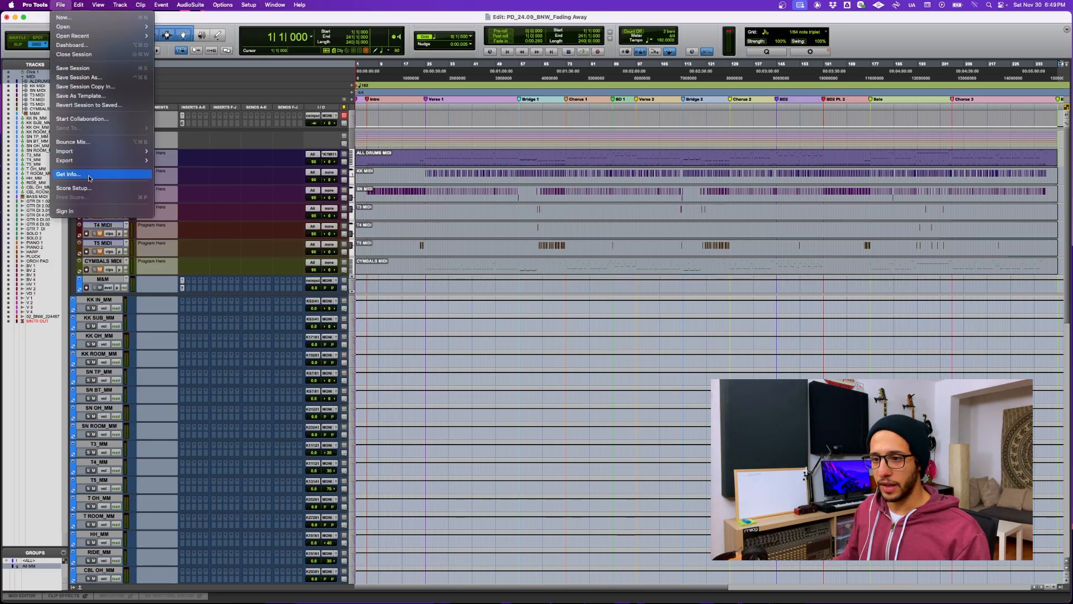
pyautogui.click(98, 143)
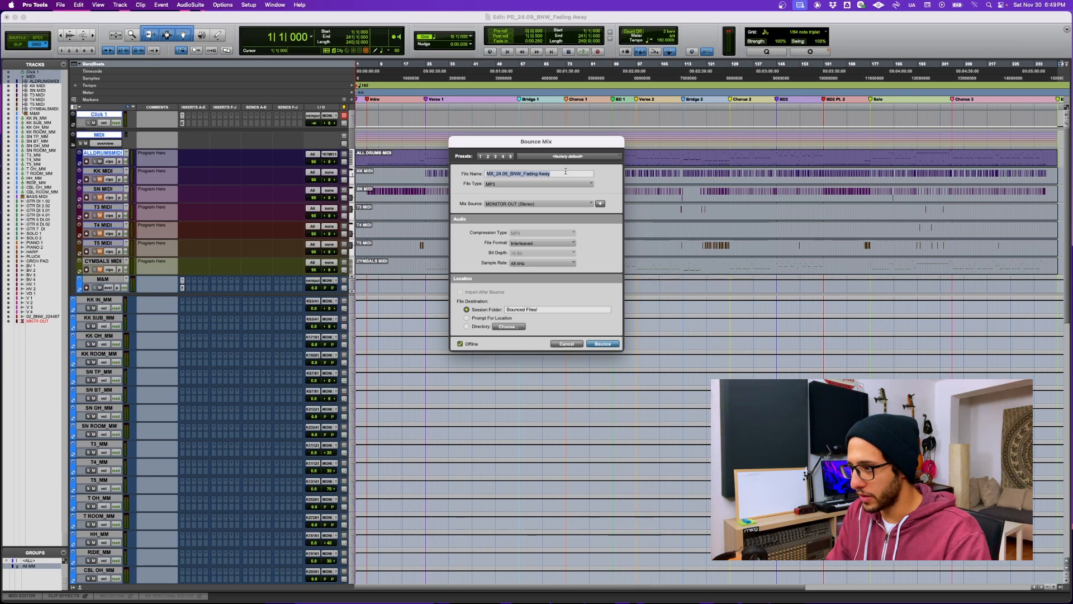
pyautogui.write('00_')
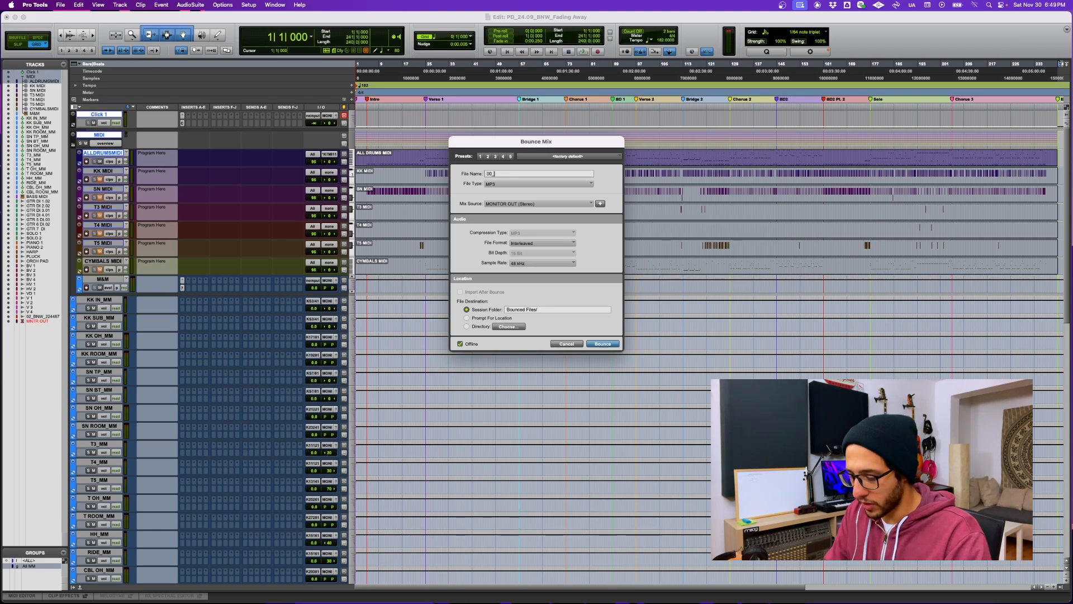
pyautogui.write('BNW_FADING AWAY')
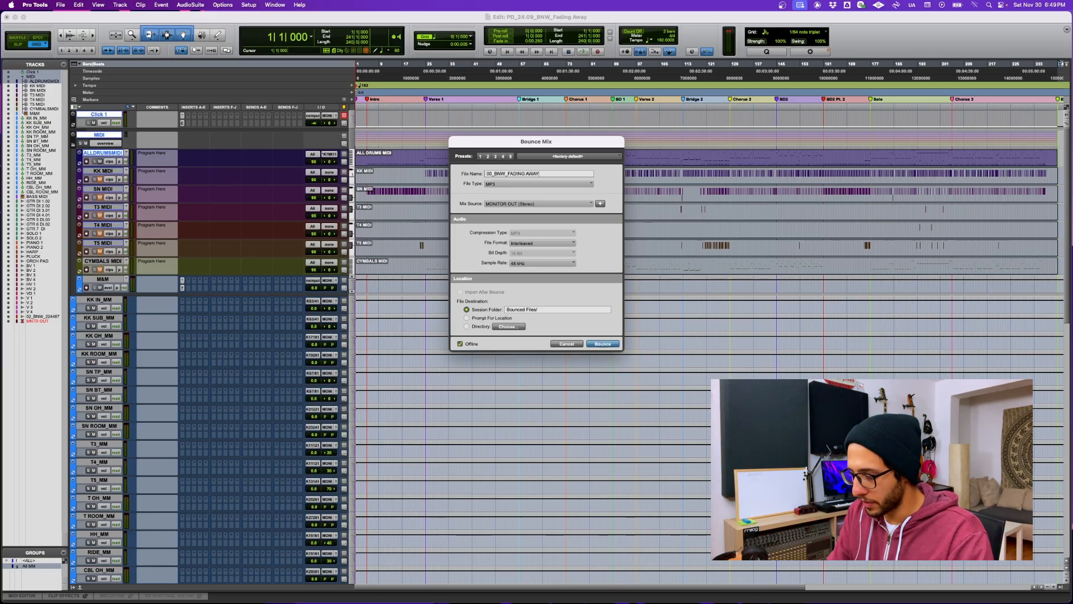
pyautogui.write('_RUFF')
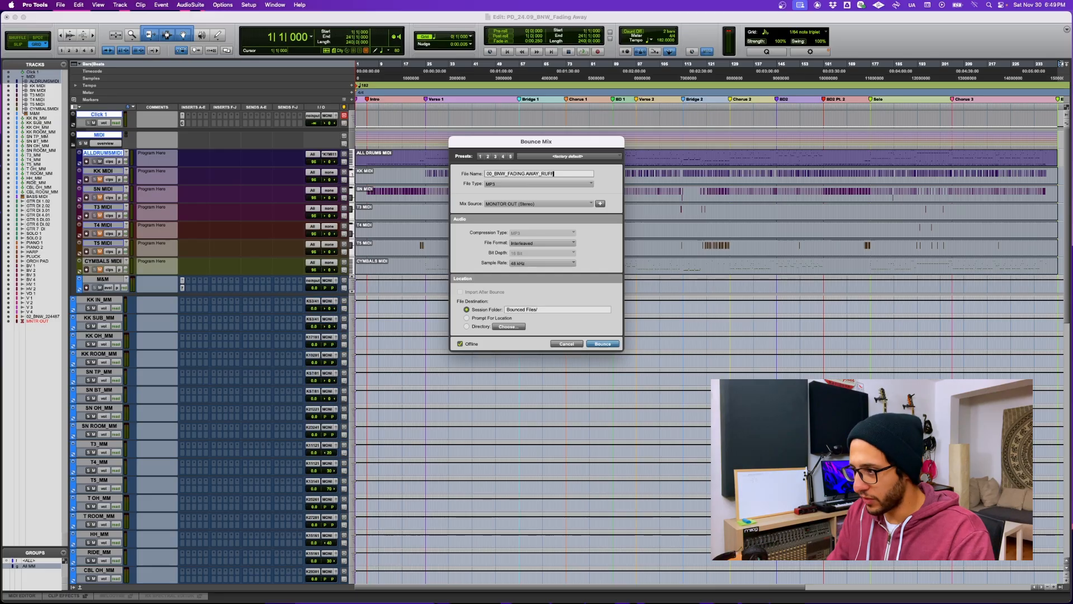
# Set the bounce to WAV (BWF) at 24 Bit, turn off the additional MP3, and bounce the mix
pyautogui.click(540, 185)
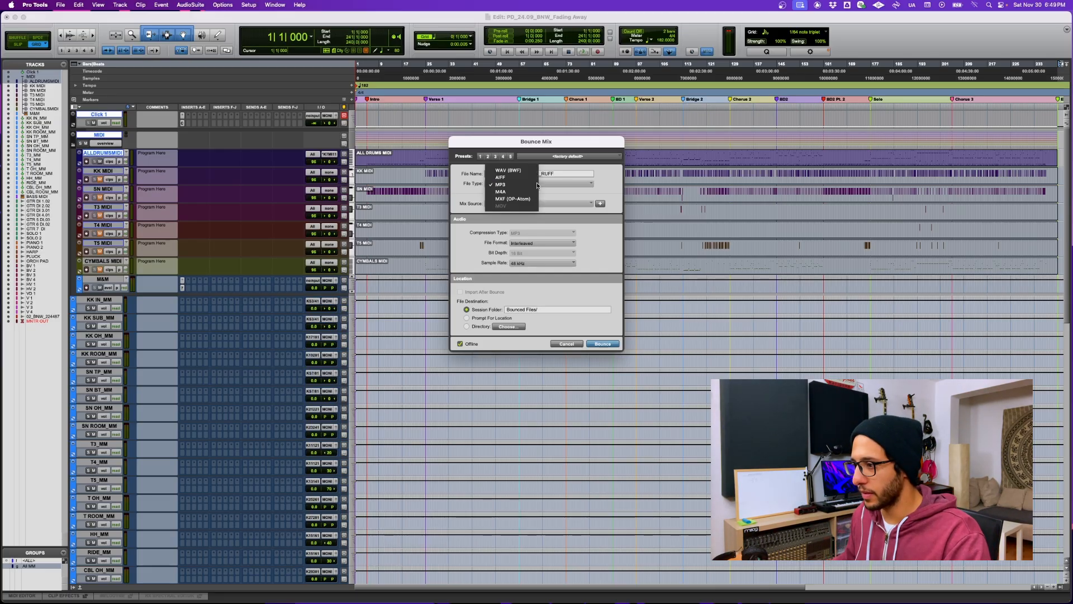
pyautogui.click(520, 172)
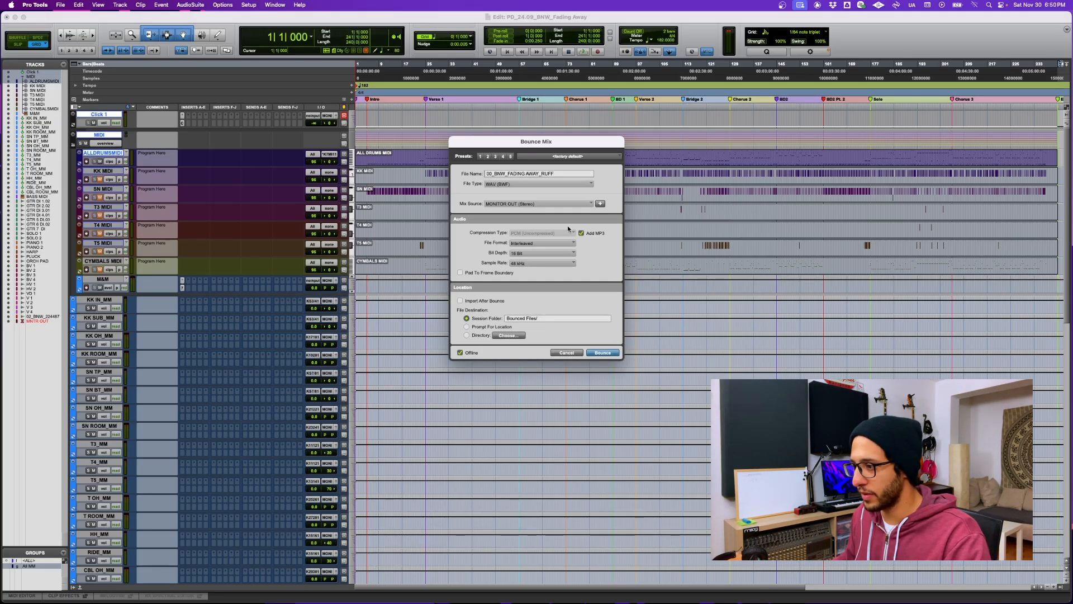
pyautogui.click(530, 252)
pyautogui.click(533, 263)
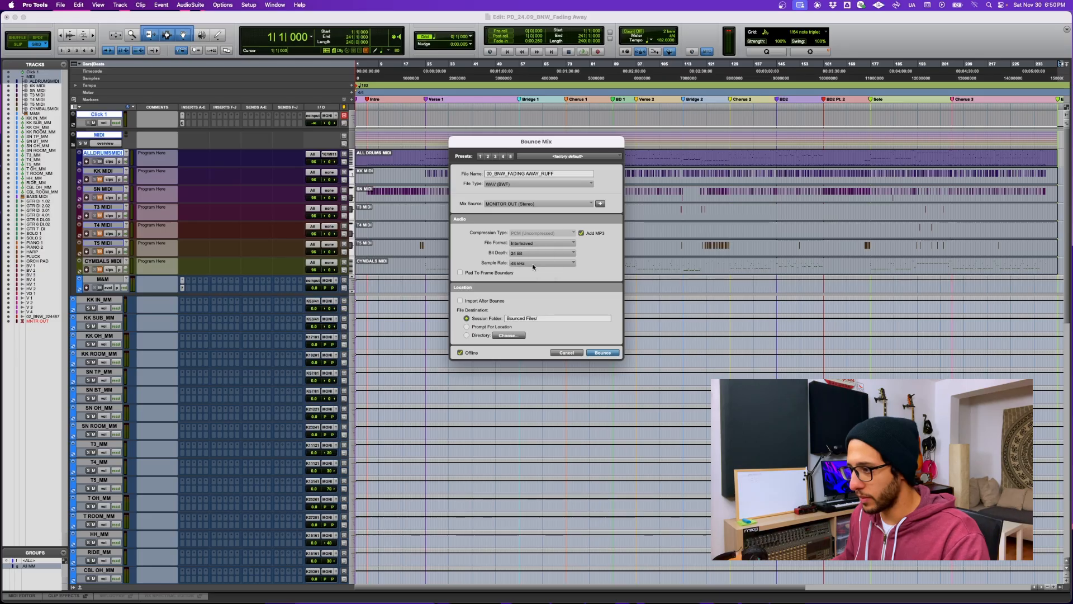
pyautogui.click(581, 233)
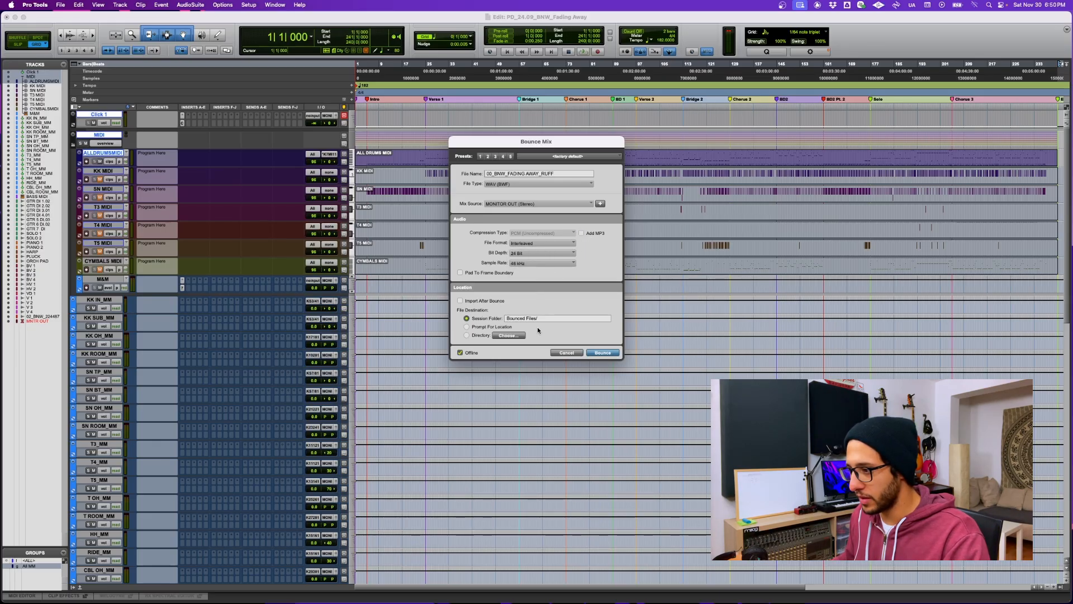
pyautogui.click(606, 352)
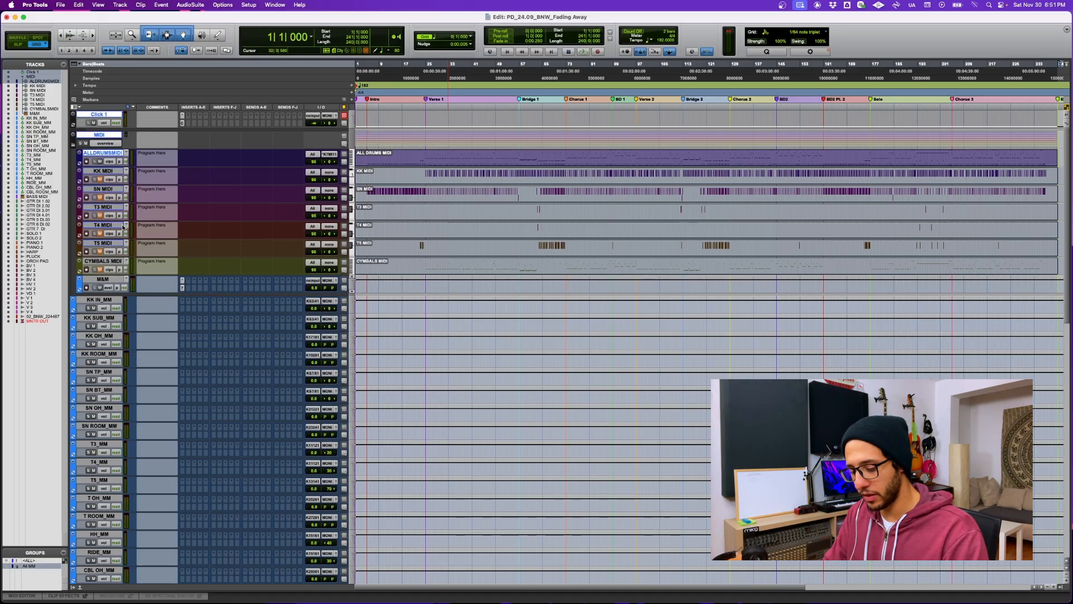
# Save the session under the new name PD_24.09_BNW_Fading Away_MTK PREP
pyautogui.press('super+shift+s')
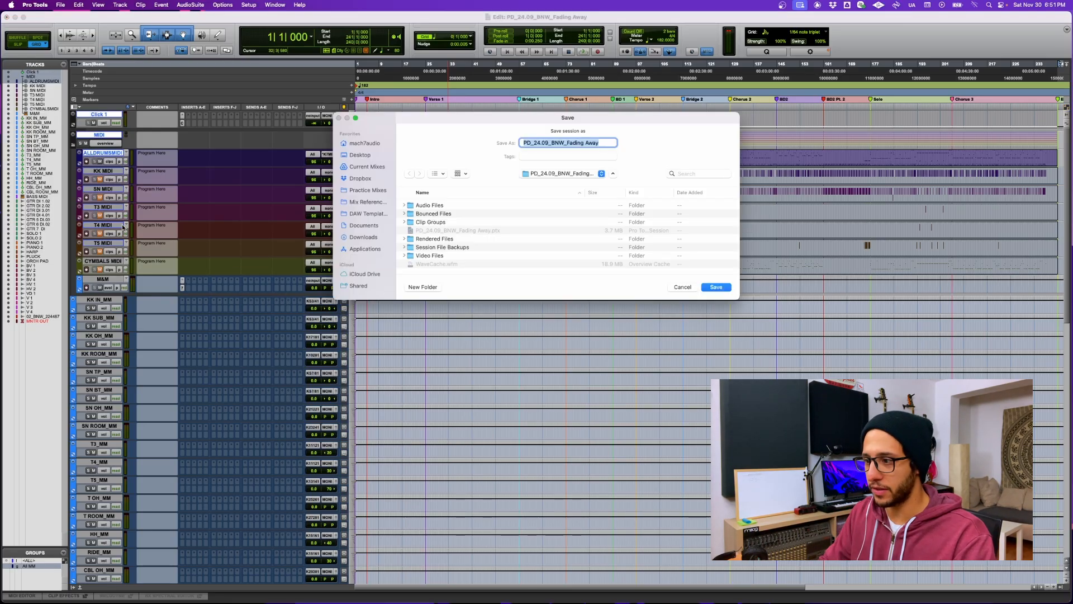
pyautogui.click(600, 143)
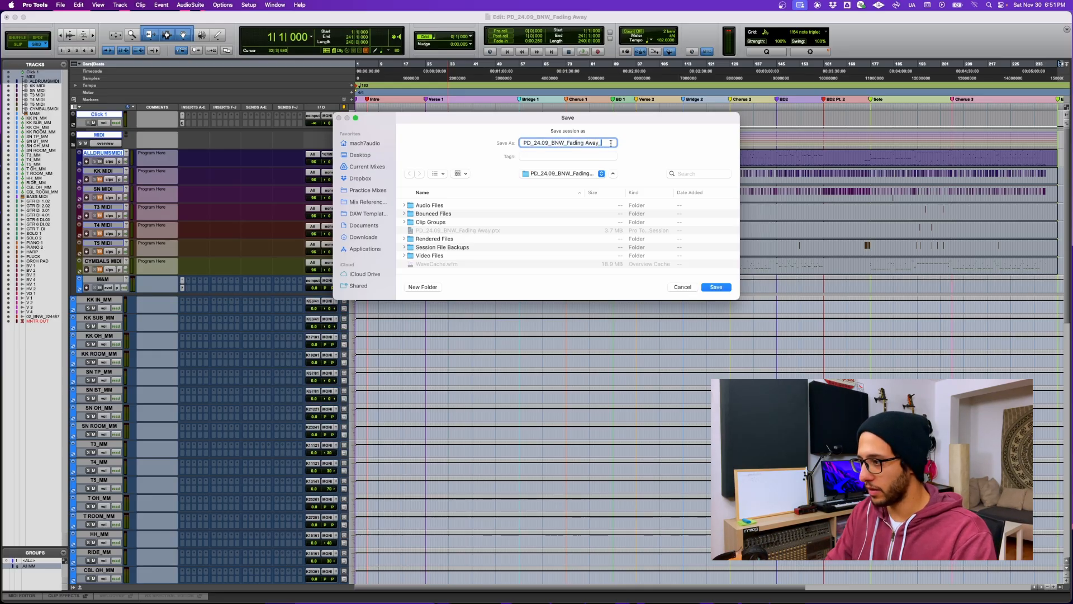
pyautogui.write('_M')
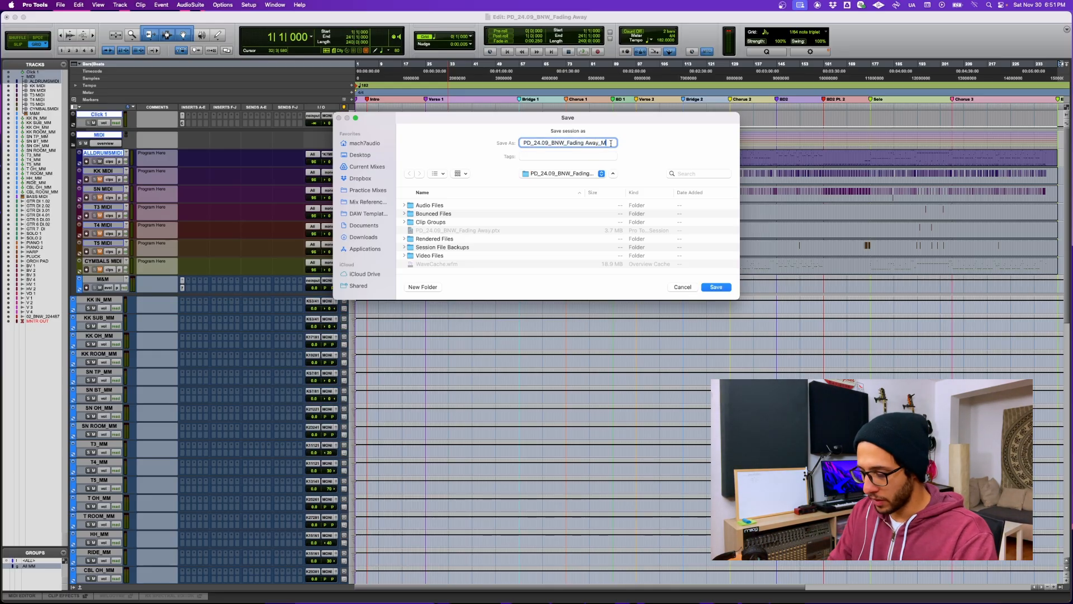
pyautogui.write('TK PREP')
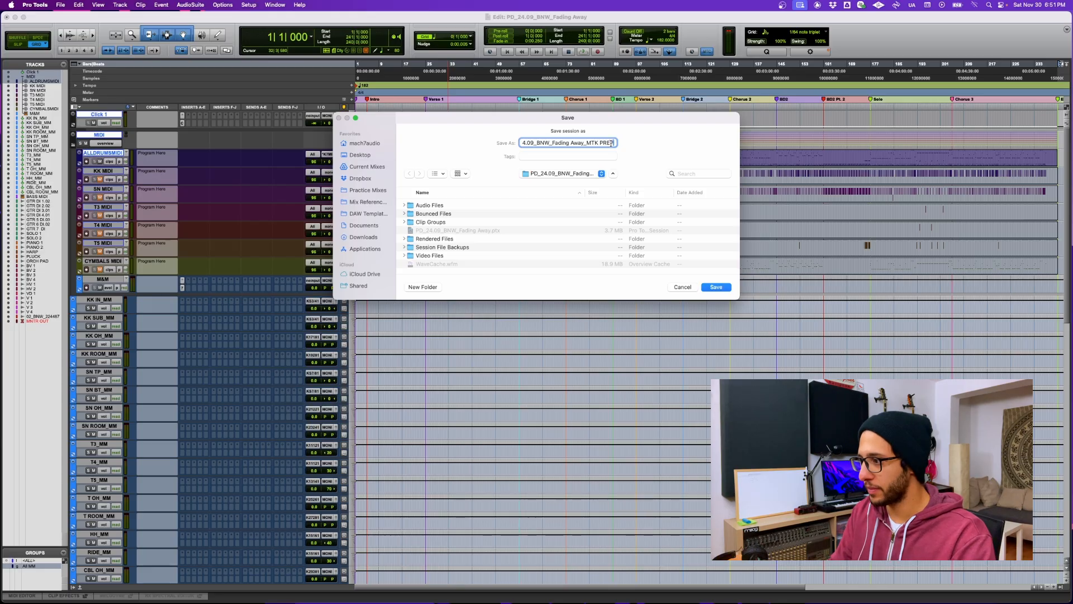
pyautogui.press('Return')
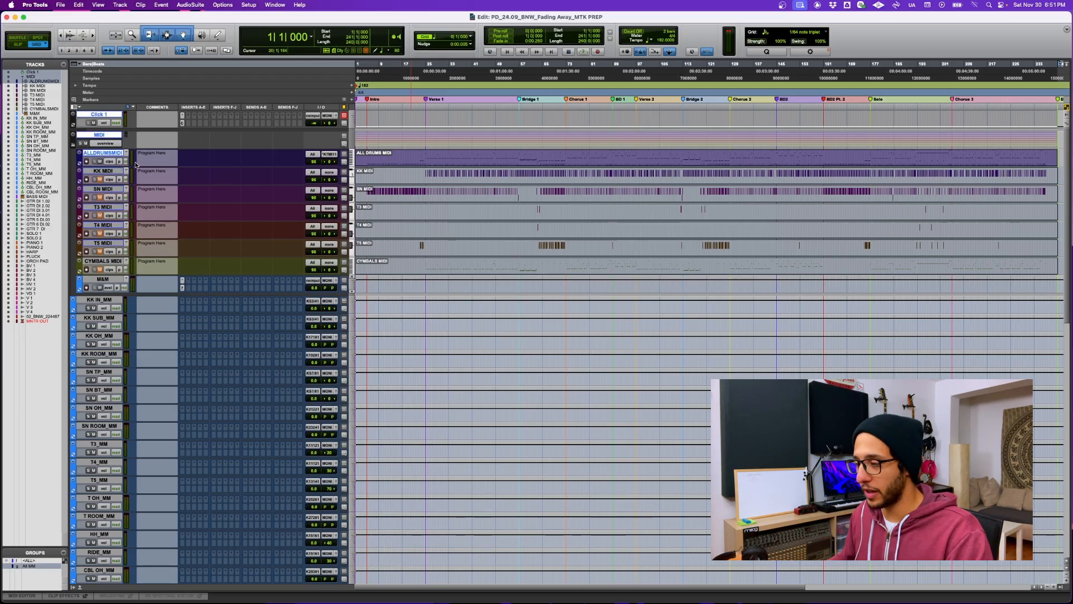
# Inspect the M&M drum outputs and view the Kontakt drum instrument on the M&M track
pyautogui.scroll(-10, 135, 163)
pyautogui.scroll(7, 135, 163)
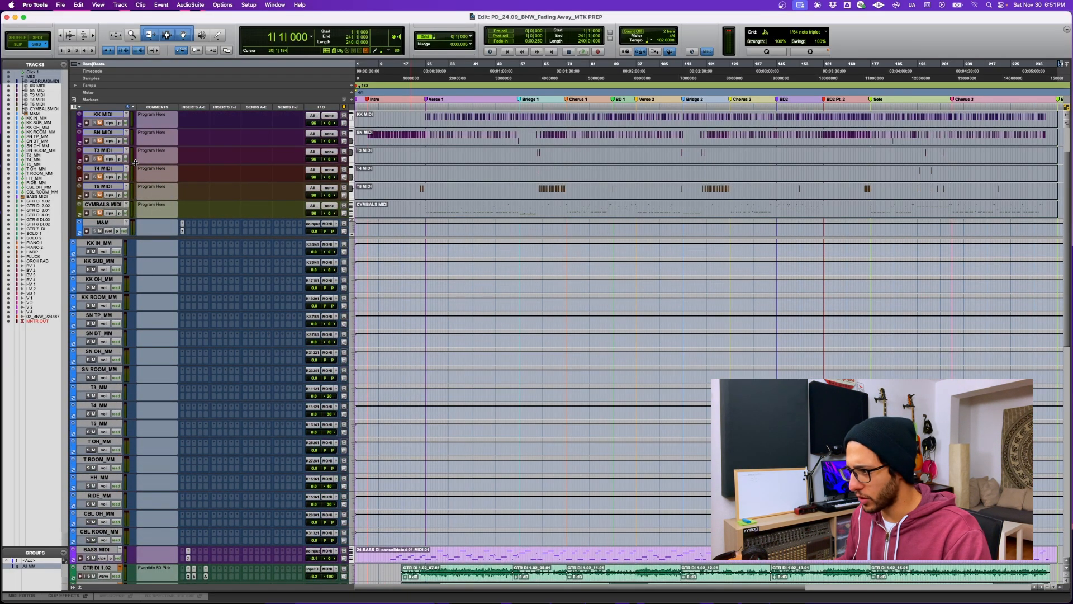
pyautogui.scroll(-1, 114, 169)
pyautogui.moveTo(399, 232); pyautogui.dragTo(626, 337)
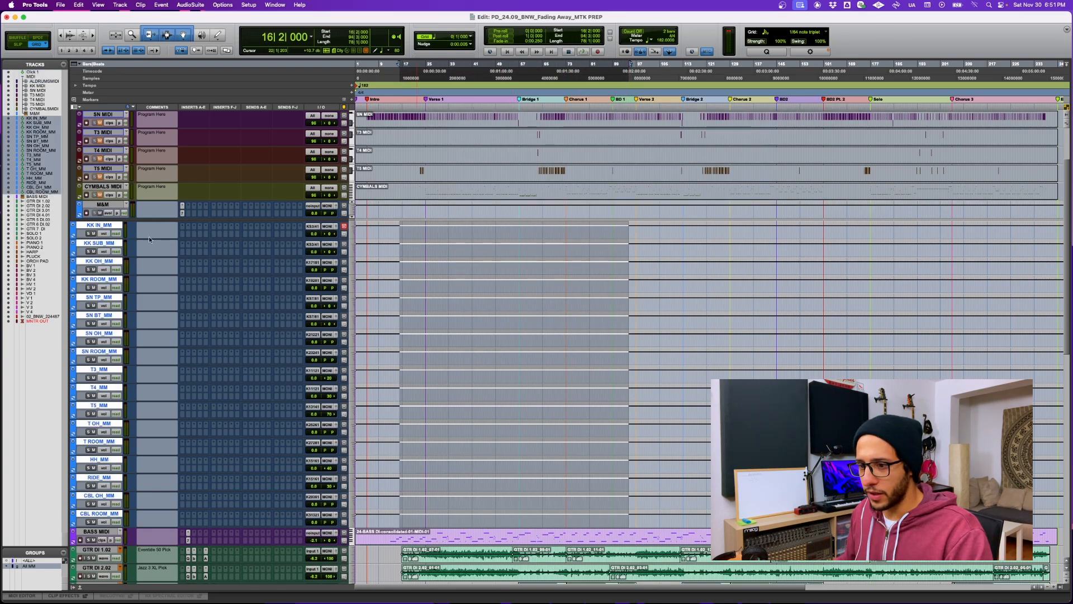
pyautogui.click(103, 206)
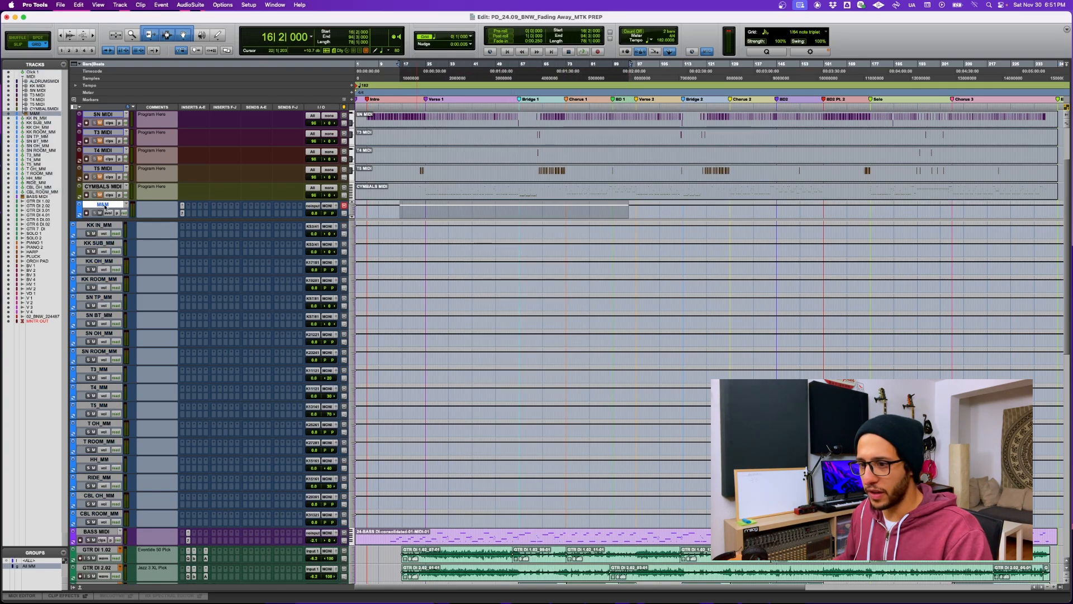
pyautogui.click(182, 212)
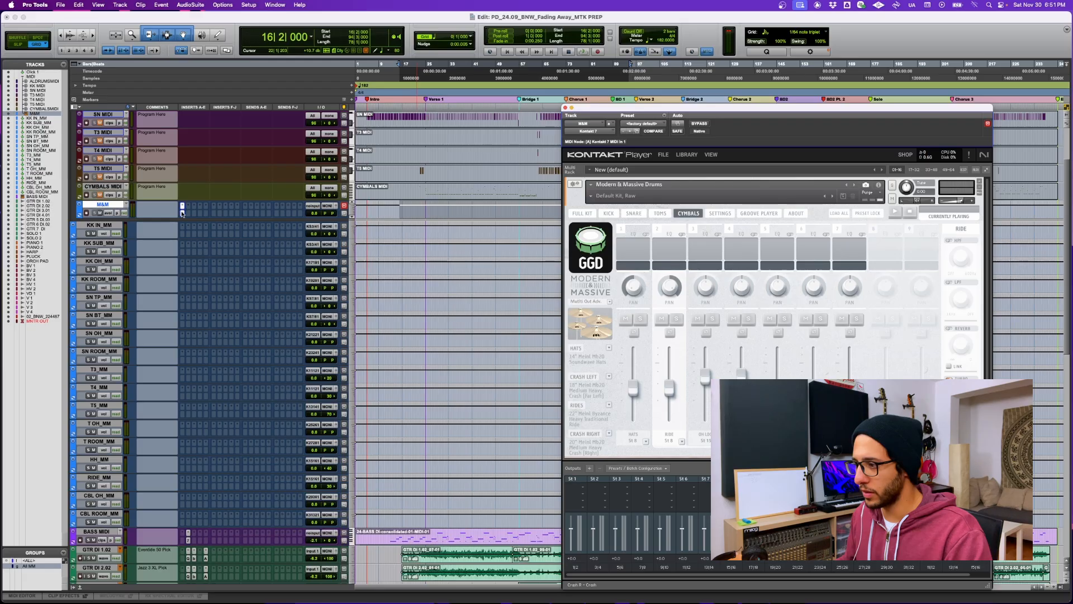
pyautogui.click(182, 213)
# Review the drum MIDI, comparing the ALL DRUMS MIDI clip with the separate kick, snare, tom and cymbal tracks
pyautogui.scroll(3, 443, 154)
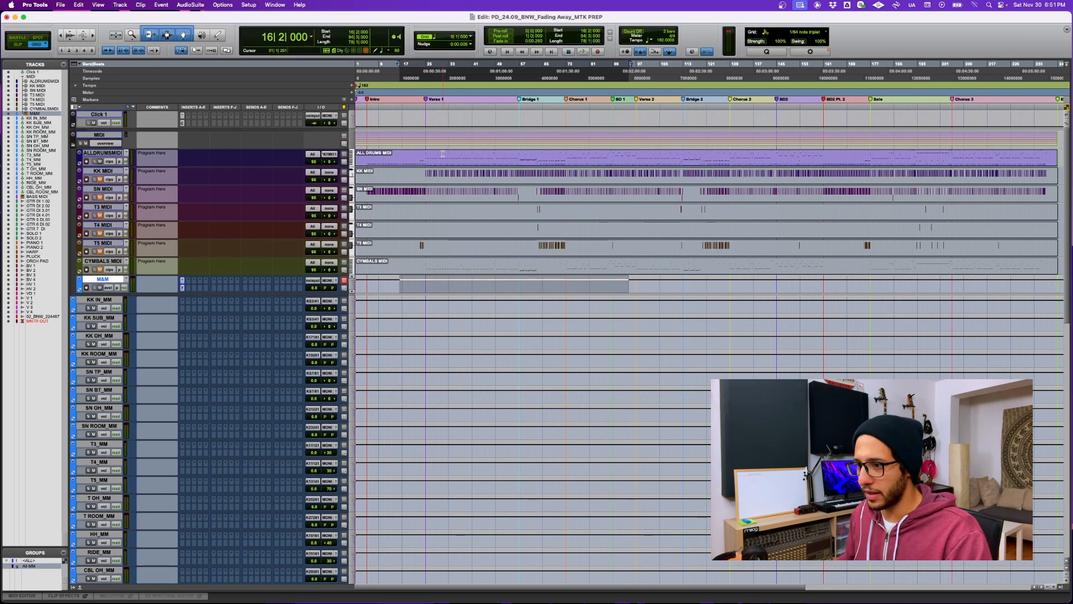
pyautogui.moveTo(442, 153); pyautogui.dragTo(620, 263)
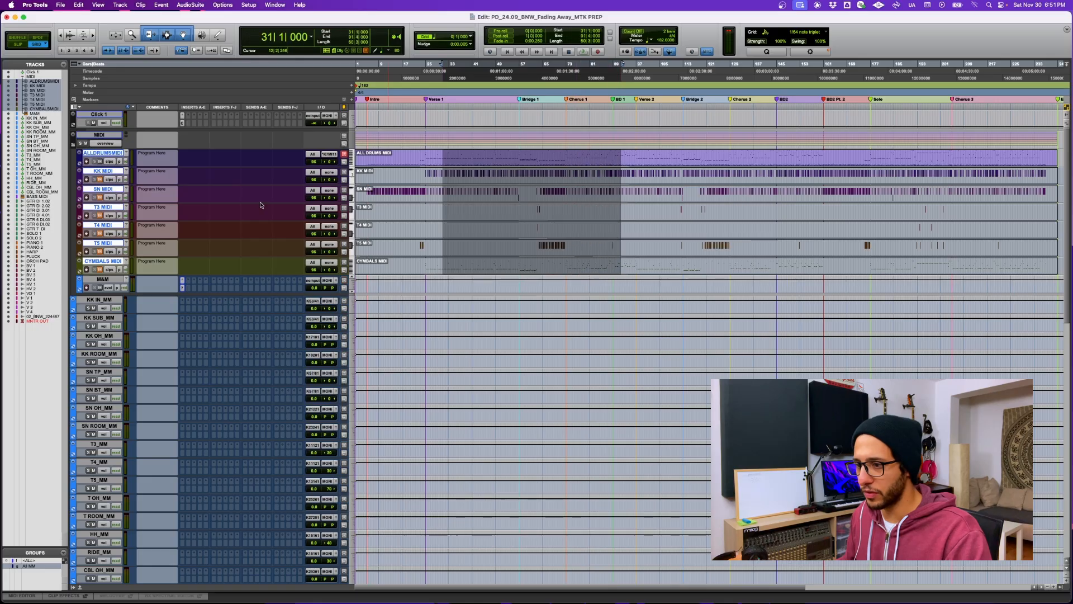
pyautogui.keyDown('super'); pyautogui.click(105, 153); pyautogui.keyUp('super')
pyautogui.click(105, 153)
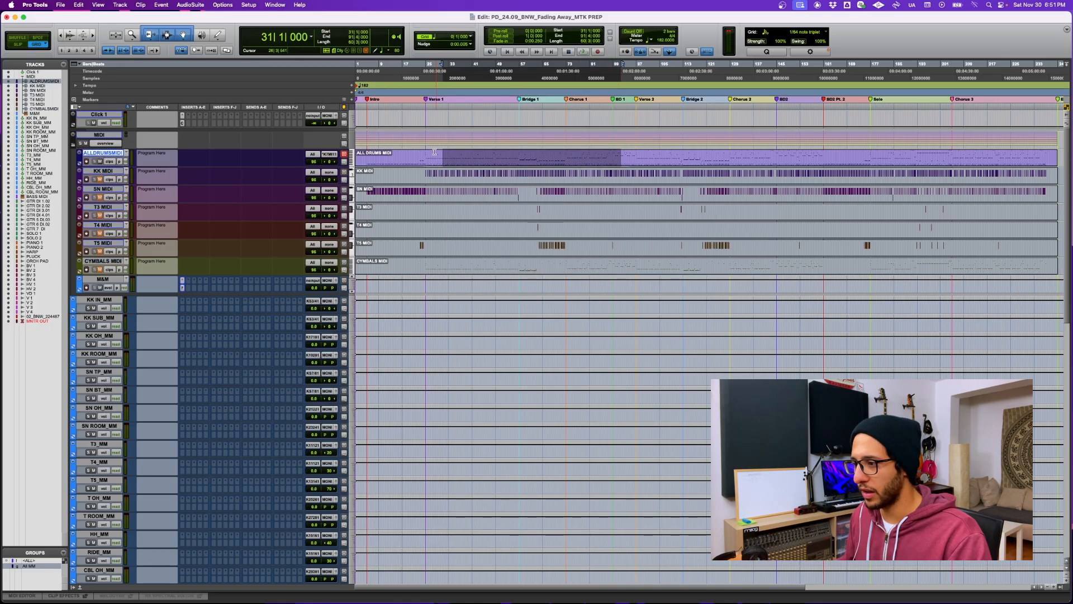
pyautogui.moveTo(429, 154); pyautogui.dragTo(689, 154)
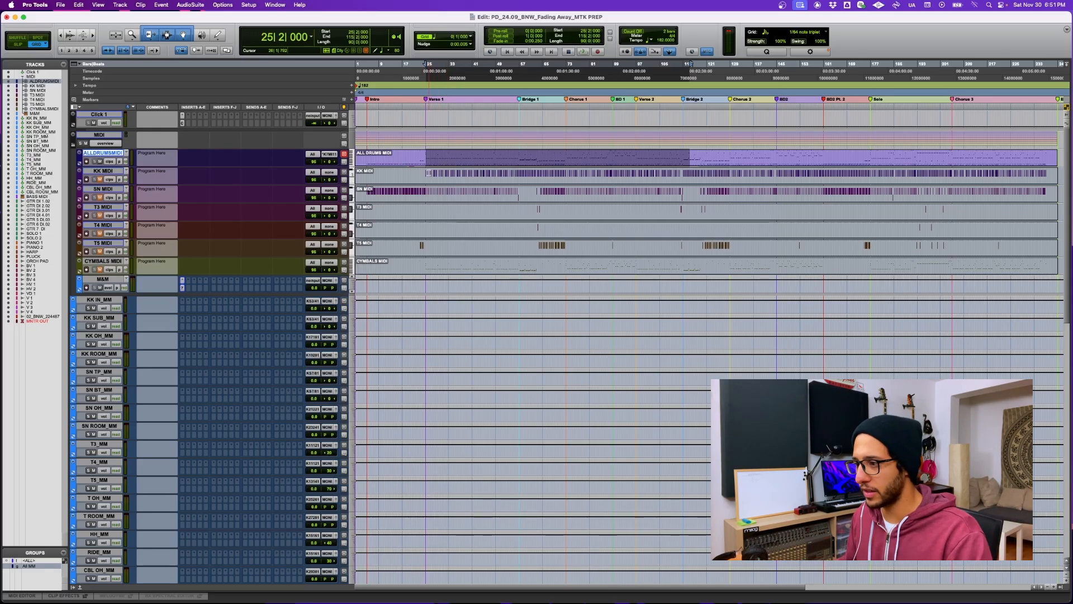
pyautogui.moveTo(429, 173); pyautogui.dragTo(475, 173)
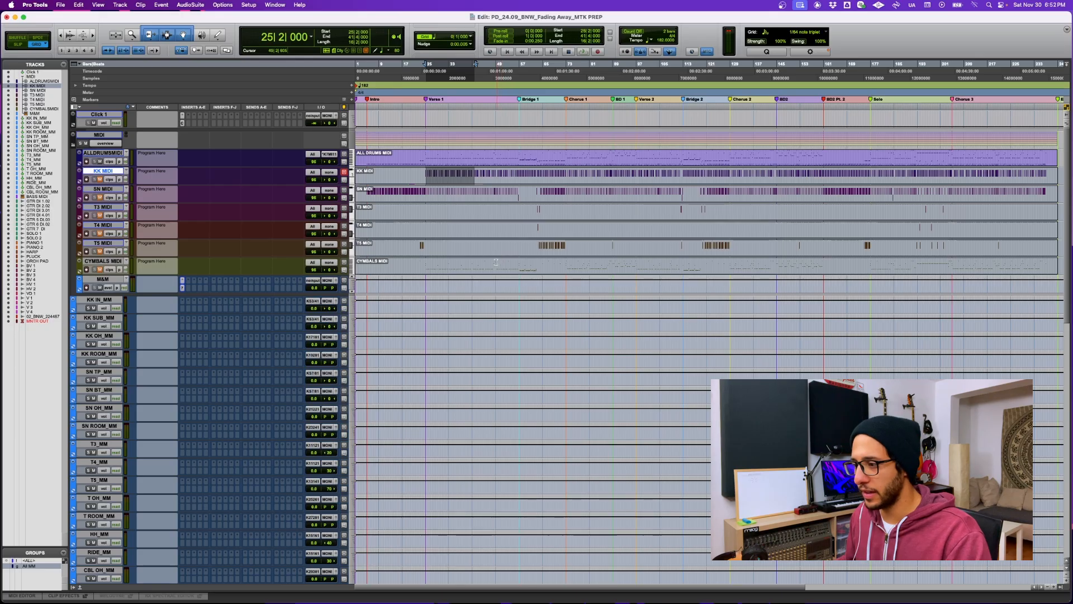
pyautogui.moveTo(494, 263); pyautogui.dragTo(570, 263)
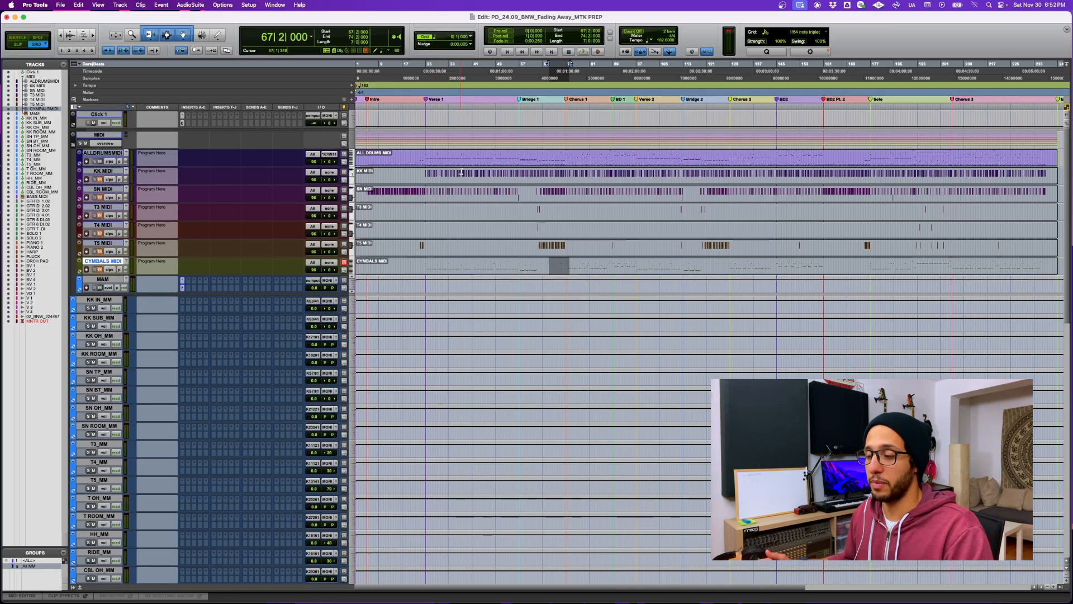
pyautogui.moveTo(461, 173); pyautogui.dragTo(627, 267)
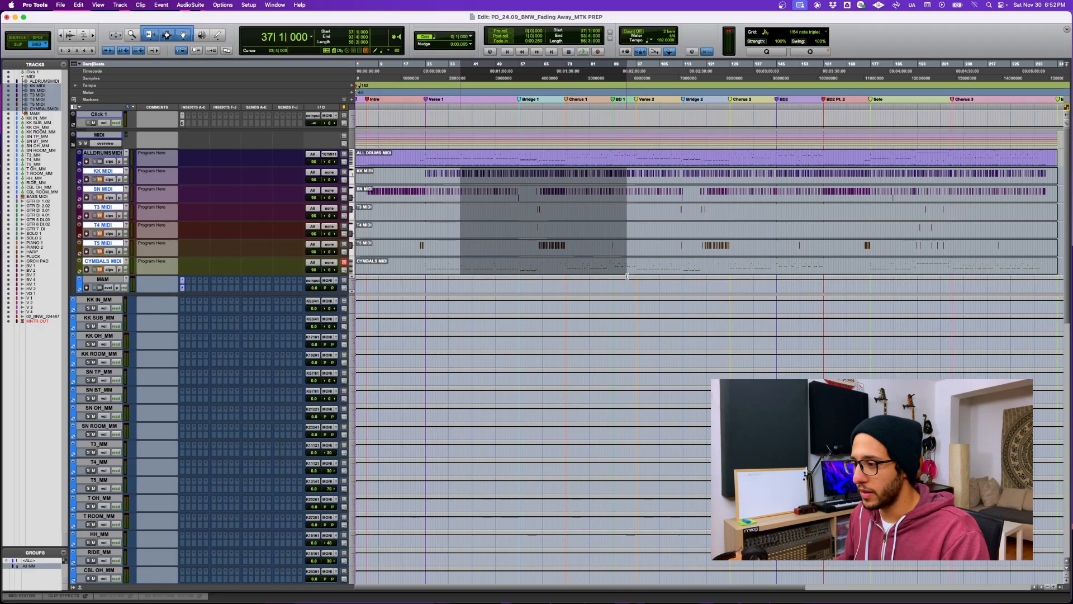
# Look through the drum output, bass MIDI, guitar, piano and vocal tracks to review the session's remaining material
pyautogui.scroll(-5, 202, 141)
pyautogui.scroll(5, 202, 141)
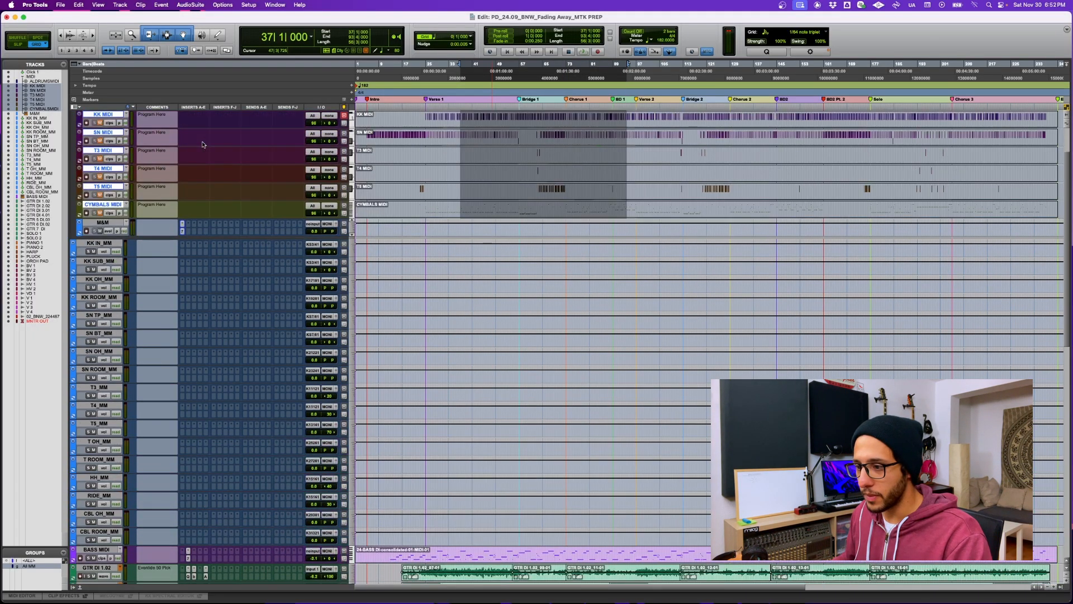
pyautogui.scroll(-10, 190, 220)
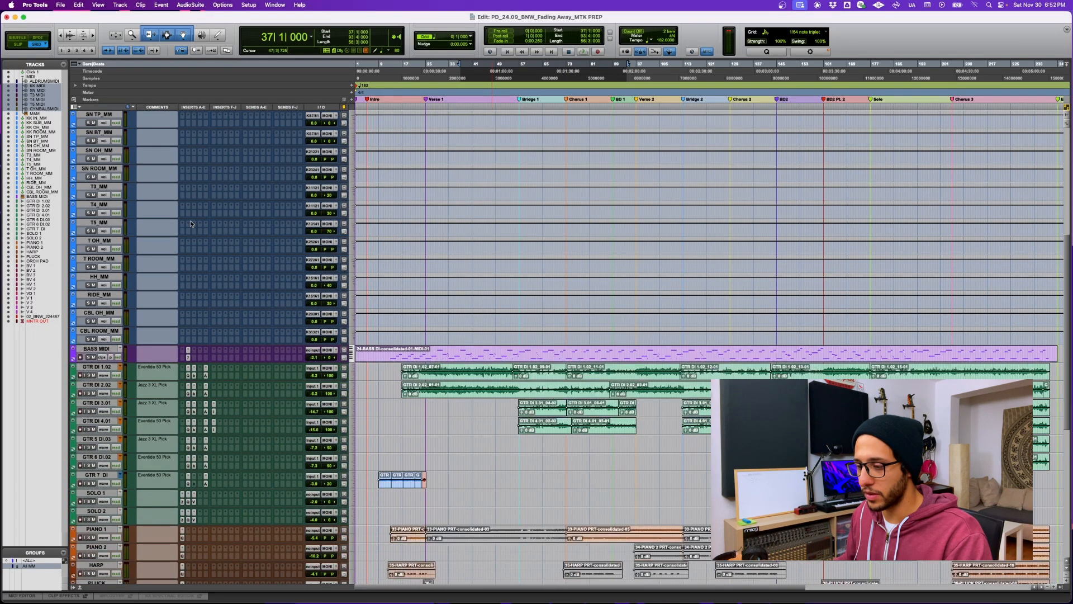
pyautogui.moveTo(424, 171); pyautogui.dragTo(552, 175)
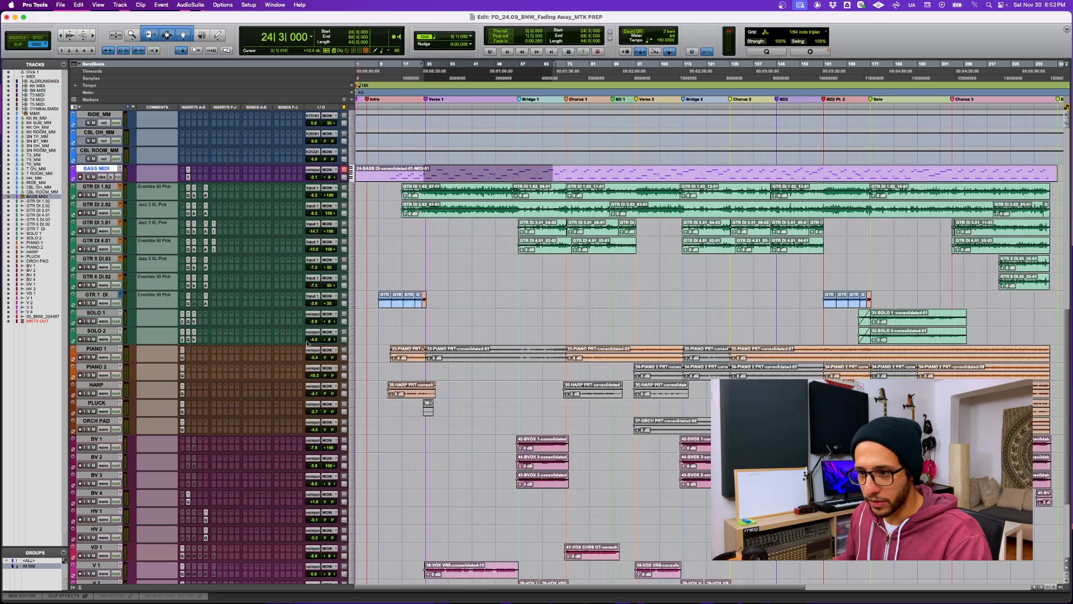
pyautogui.scroll(-4, 195, 285)
pyautogui.scroll(12, 195, 286)
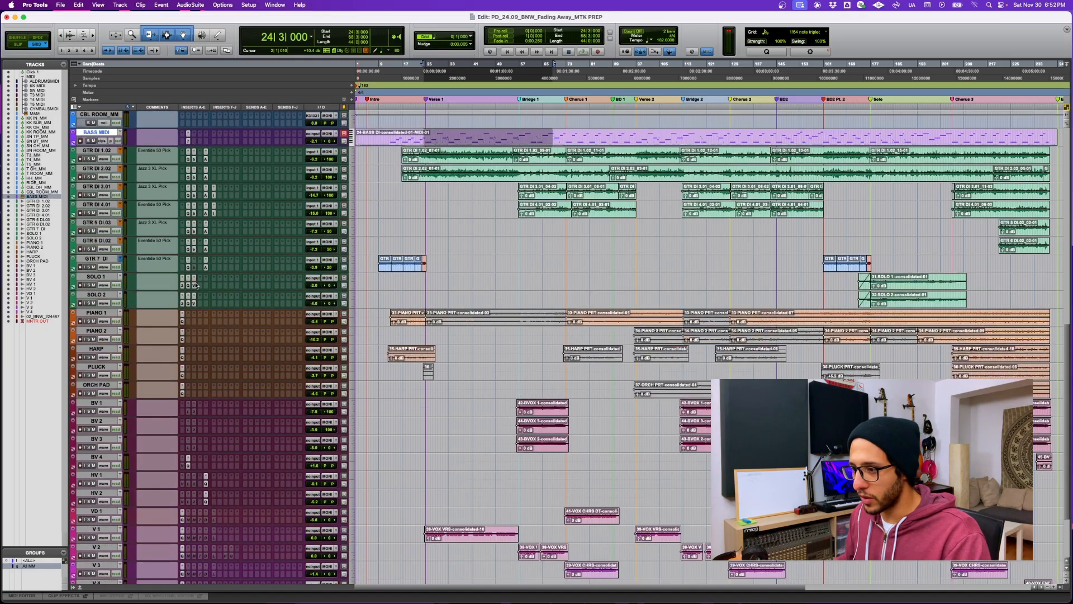
pyautogui.scroll(-10, 195, 286)
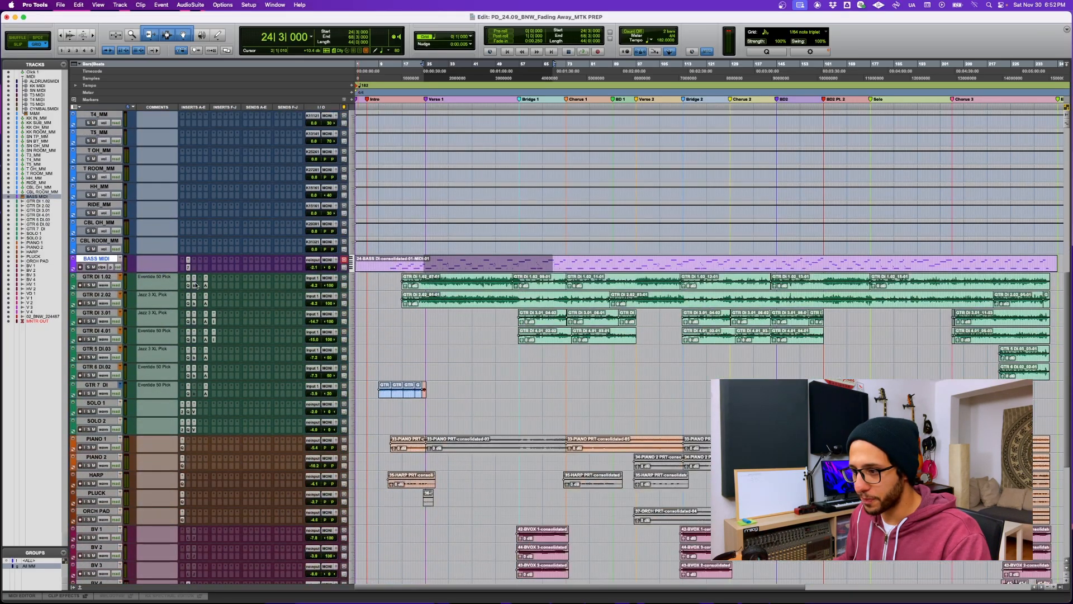
# Reset the volume faders of all tracks from KK IN_MM through V 4 to 0.0 dB
pyautogui.scroll(5, 195, 286)
pyautogui.scroll(-10, 196, 285)
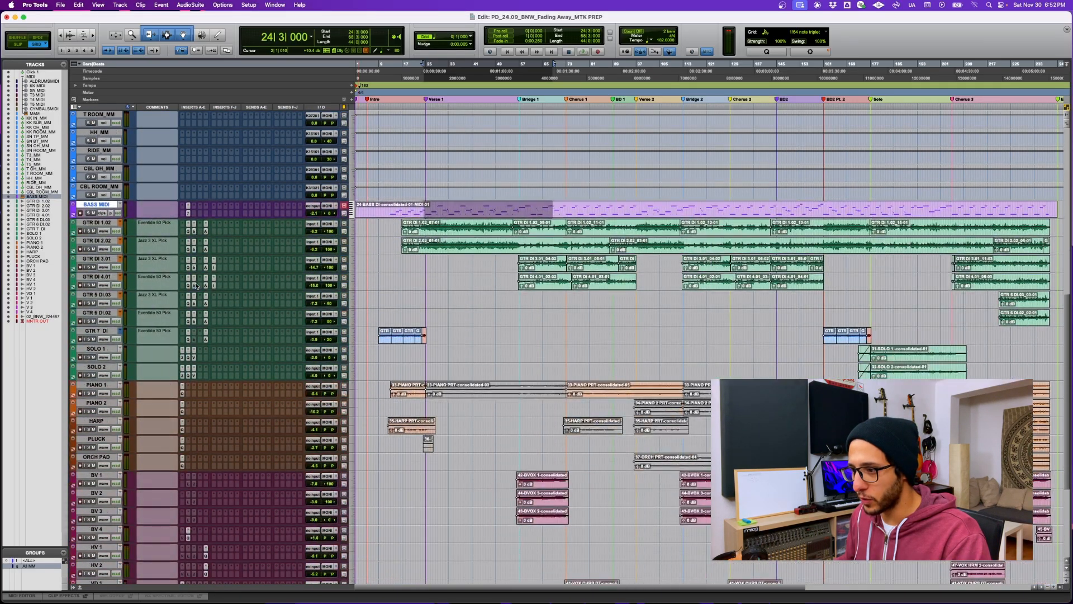
pyautogui.scroll(-1, 196, 286)
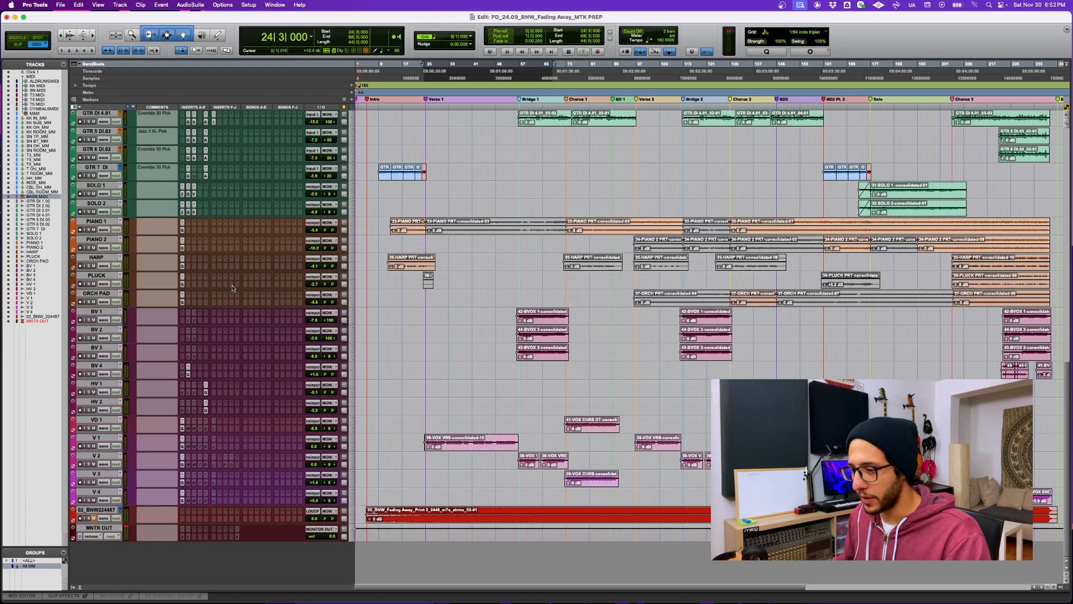
pyautogui.scroll(15, 296, 277)
pyautogui.scroll(-10, 292, 273)
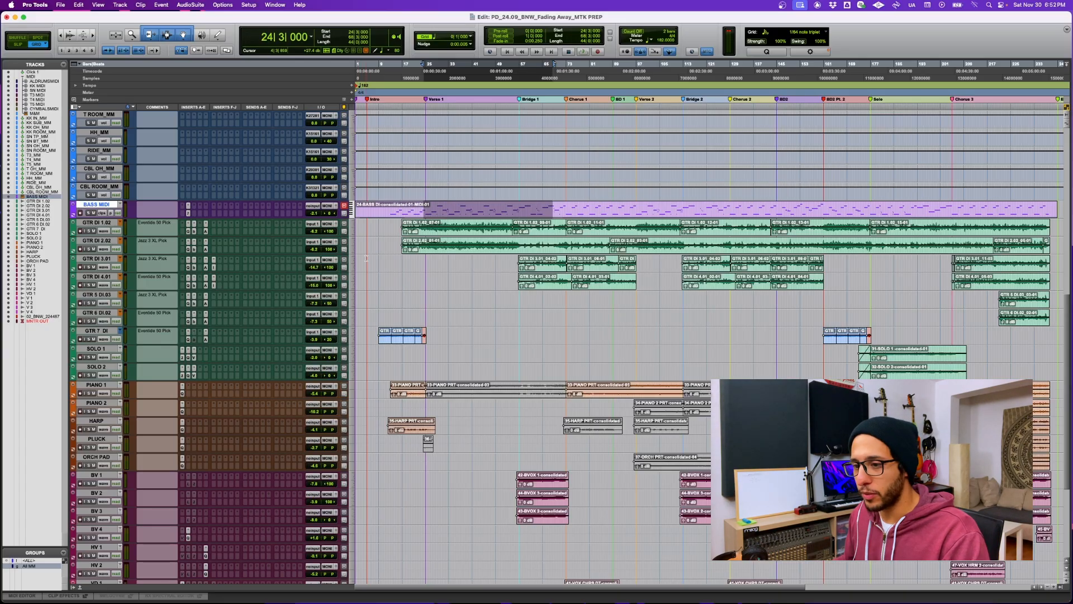
pyautogui.scroll(-5, 314, 268)
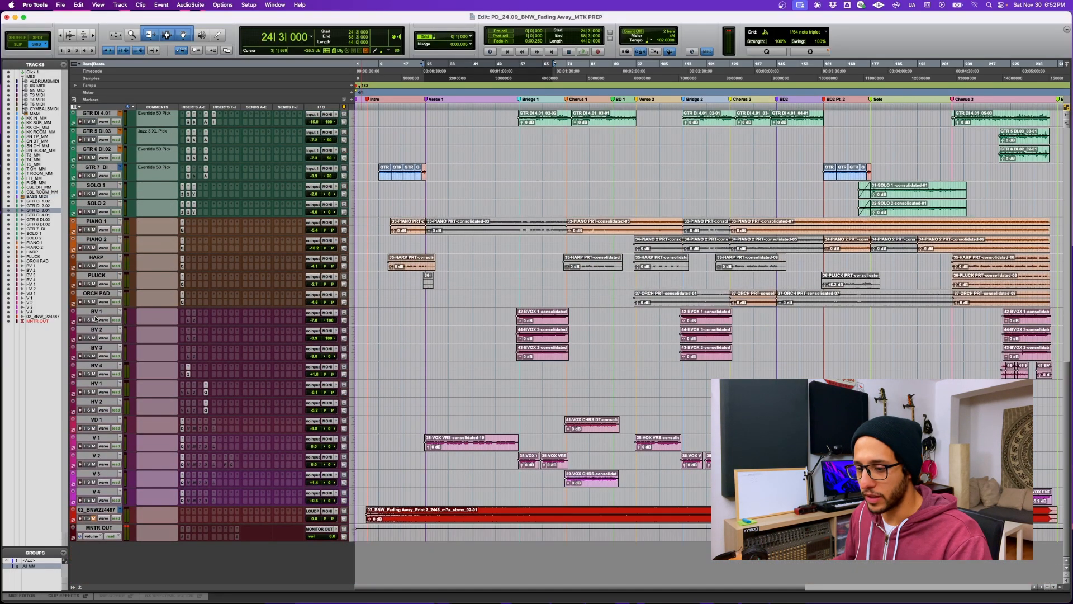
pyautogui.click(97, 493)
pyautogui.scroll(15, 91, 311)
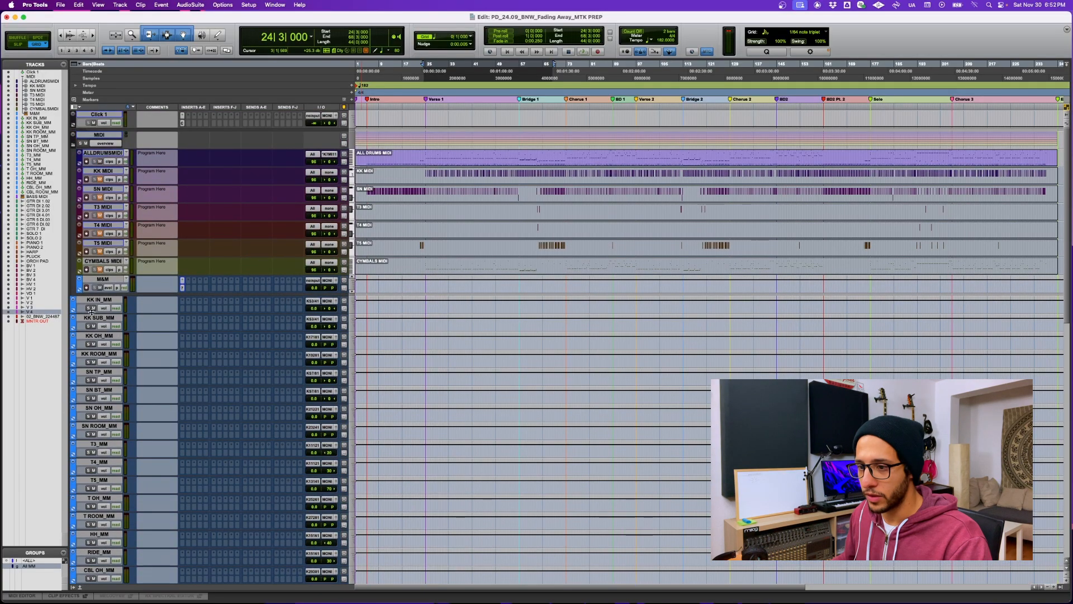
pyautogui.keyDown('shift'); pyautogui.click(99, 301); pyautogui.keyUp('shift')
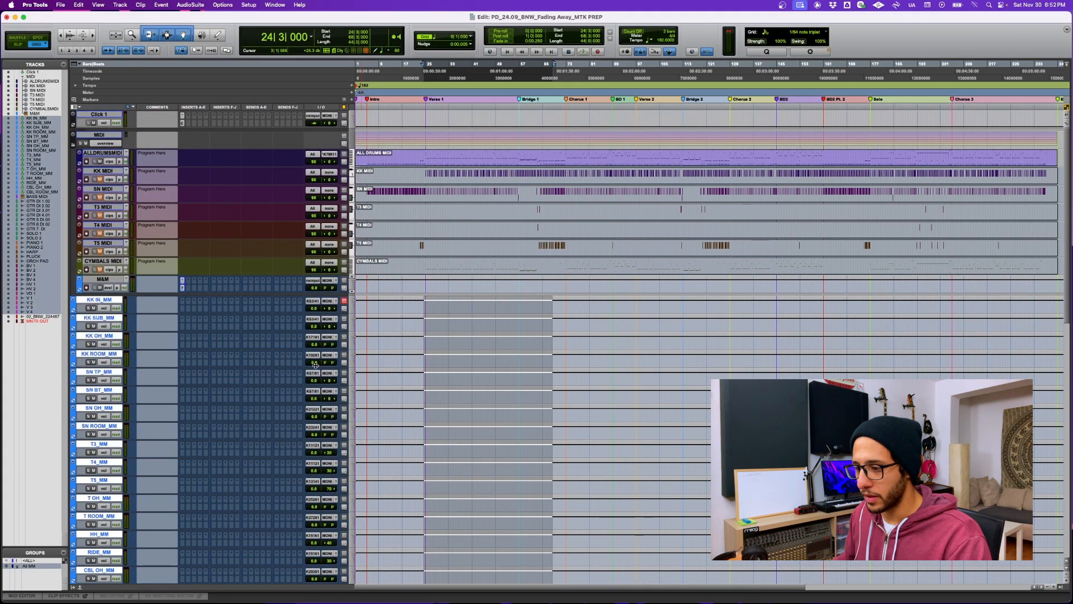
pyautogui.scroll(-7, 316, 359)
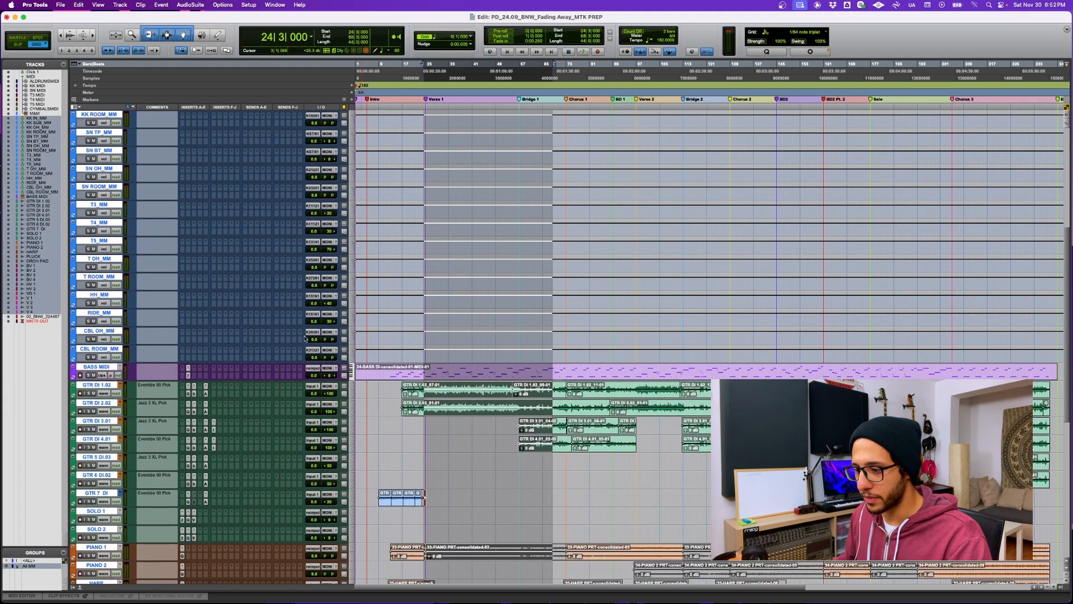
pyautogui.scroll(-6, 304, 335)
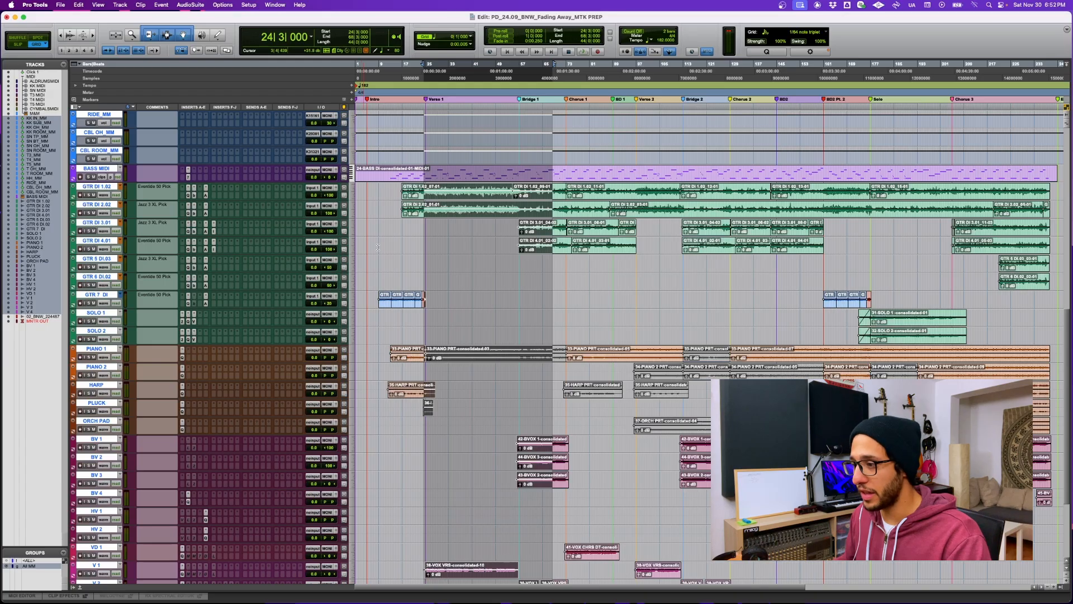
# Place the playback start just before the Verse 1 marker and lower the MNTR OUT master fader
pyautogui.click(418, 222)
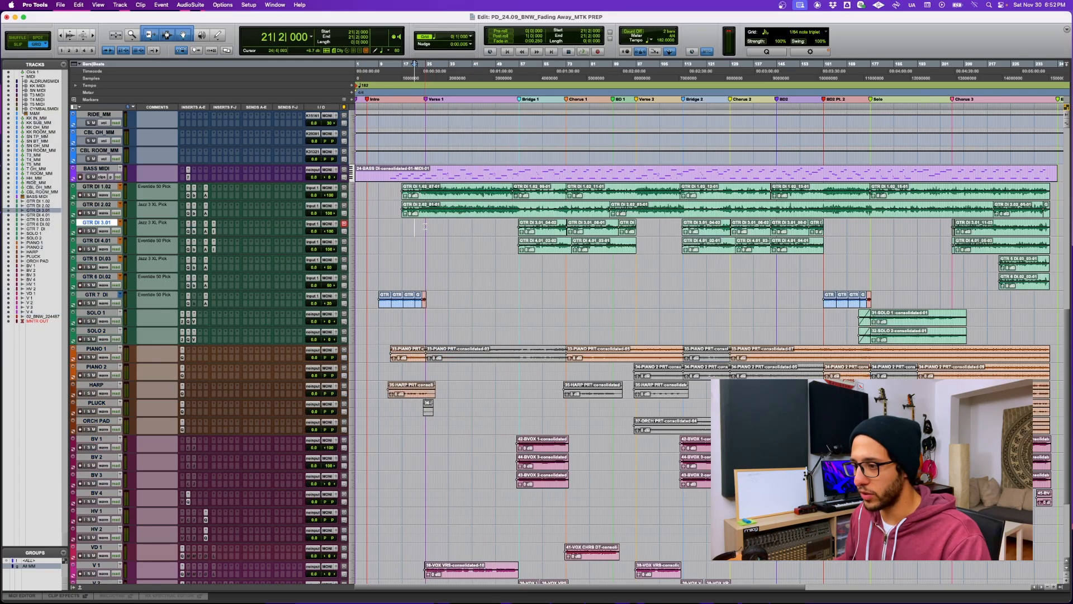
pyautogui.click(424, 226)
pyautogui.press('super+equal')
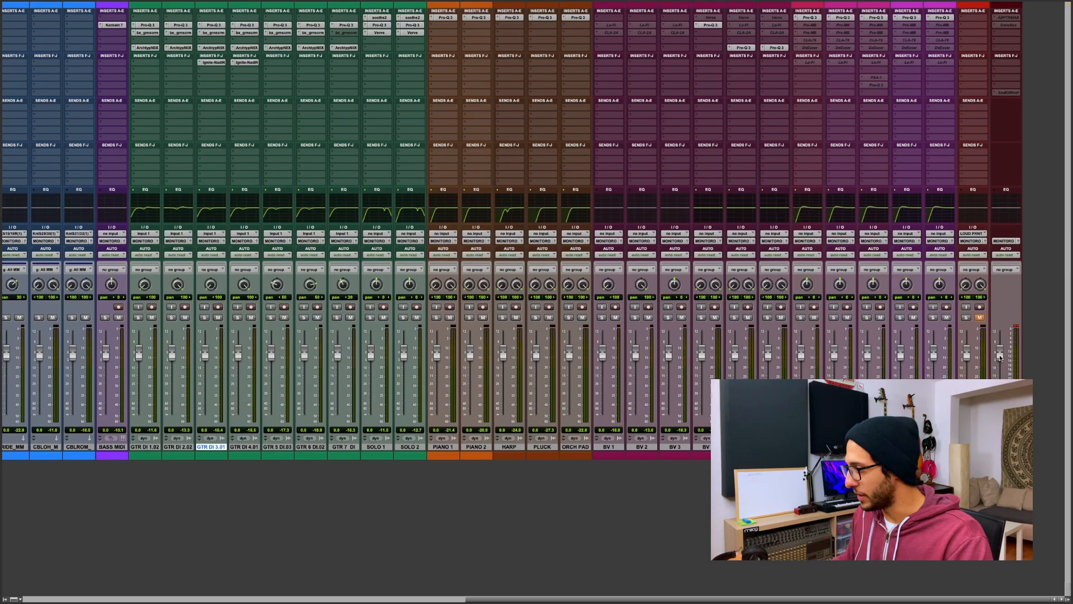
pyautogui.moveTo(1001, 358); pyautogui.dragTo(1000, 391)
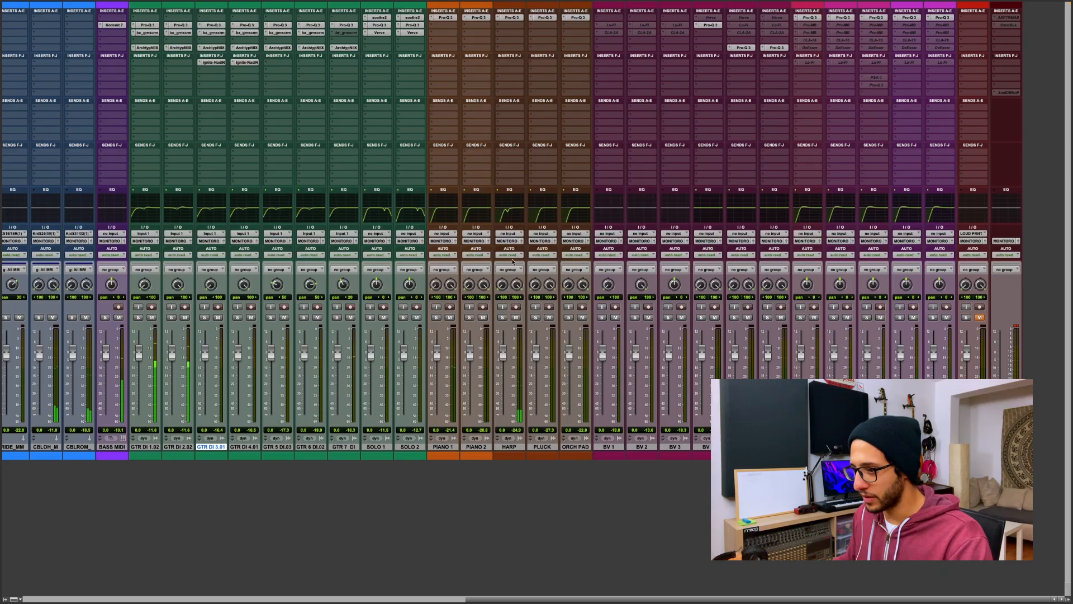
# Check the drum, bass, guitar and vocal channel meters in the mixer during playback around Verse 1
pyautogui.hscroll(-5, 559, 269)
pyautogui.hscroll(-10, 512, 261)
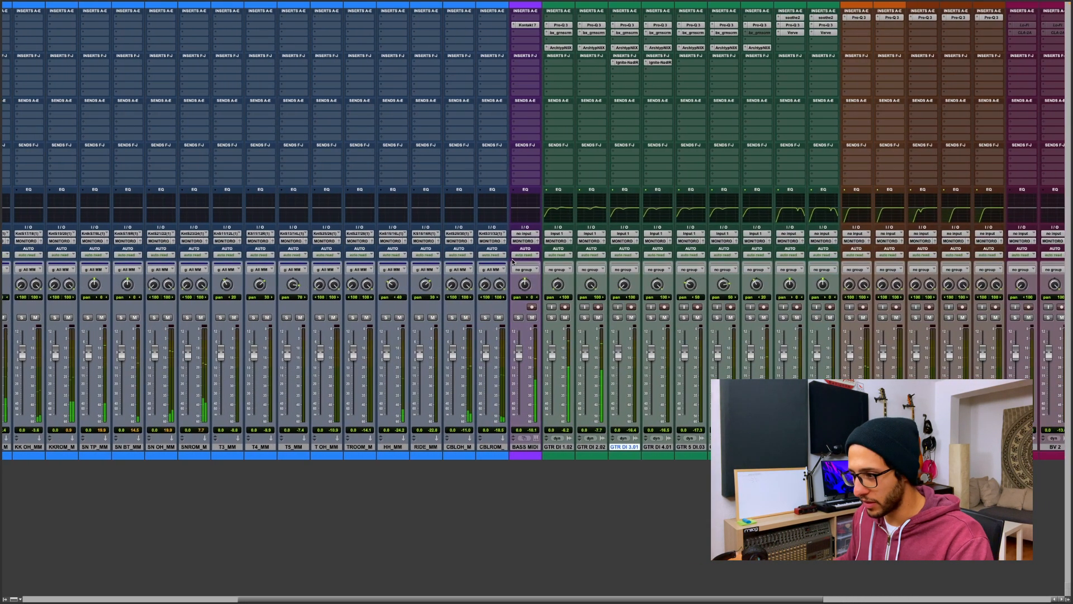
pyautogui.hscroll(-4, 512, 261)
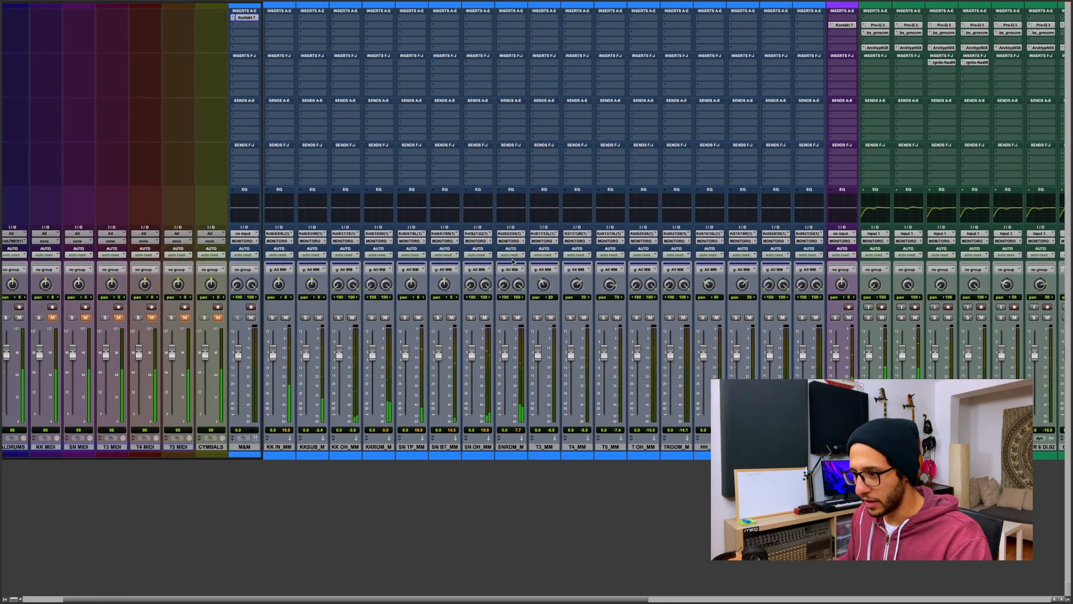
pyautogui.hscroll(7, 512, 261)
pyautogui.hscroll(10, 512, 262)
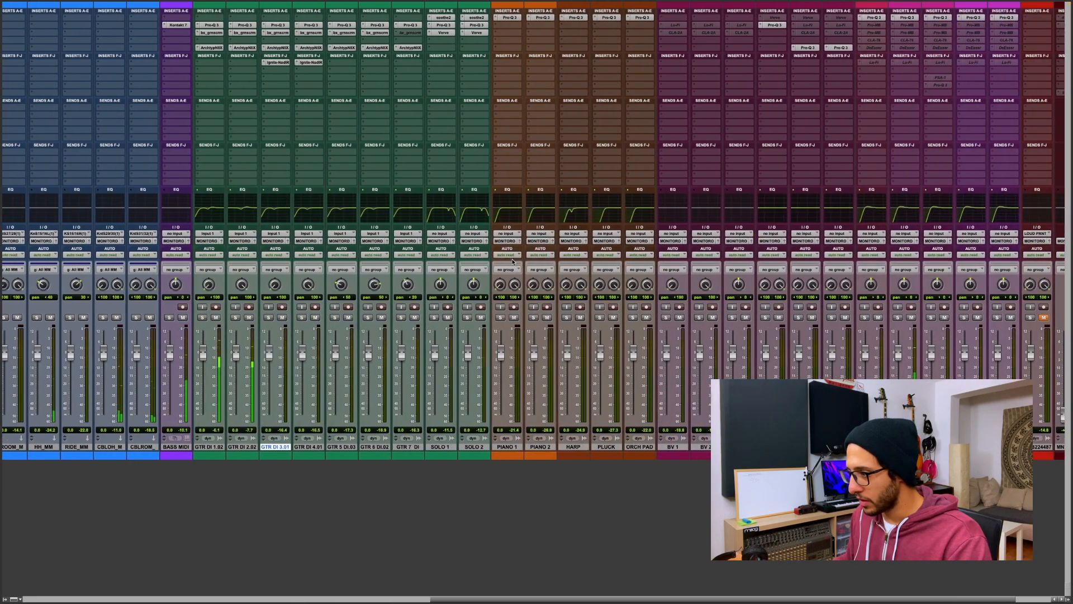
# Play the session from the start of Bridge 2, check the channel meters across the mixer, and stop playback
pyautogui.press('super+equal')
pyautogui.scroll(-5, 670, 314)
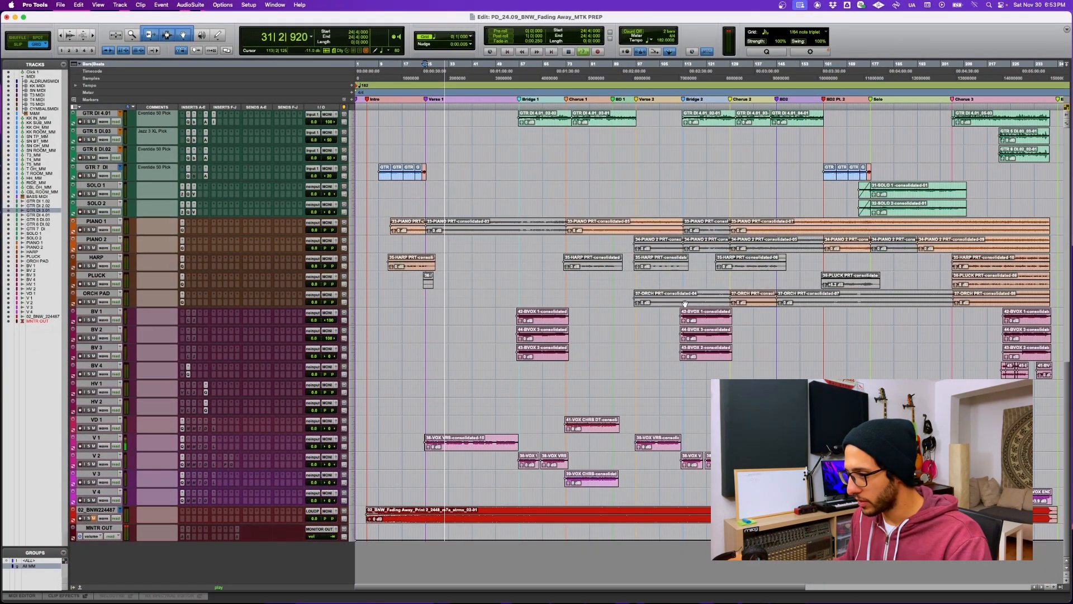
pyautogui.press('space')
pyautogui.click(686, 278)
pyautogui.press('space')
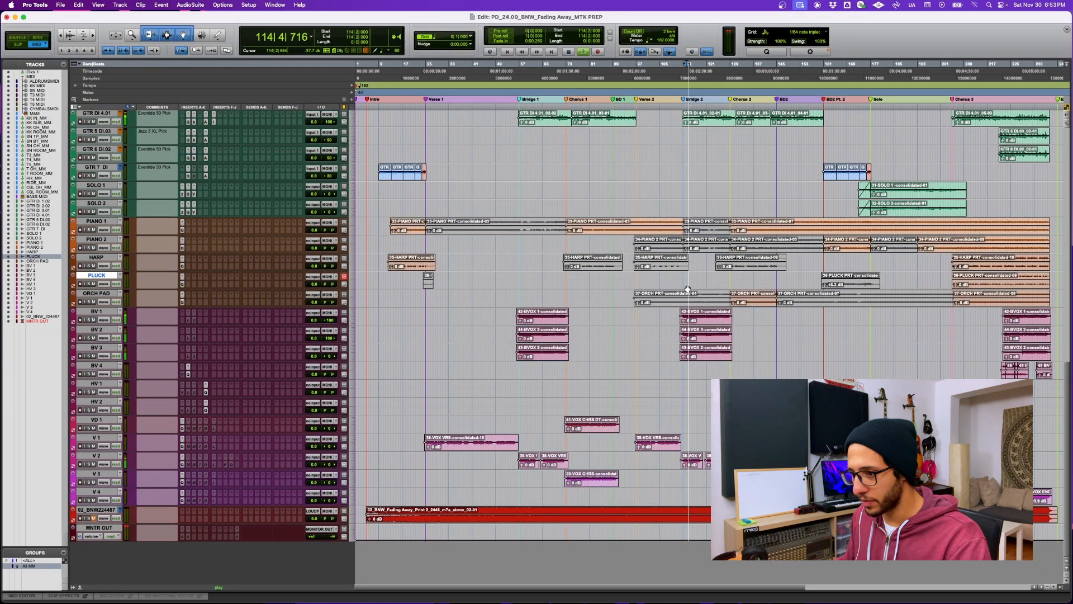
pyautogui.press('super+equal')
pyautogui.hscroll(3, 687, 288)
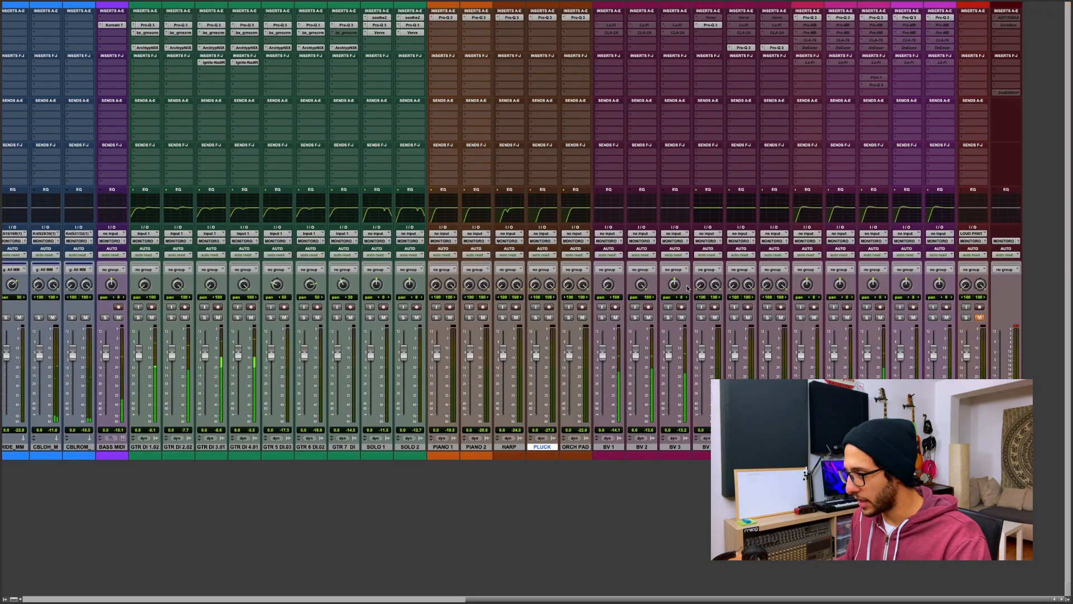
pyautogui.hscroll(-3, 687, 288)
pyautogui.hscroll(-4, 687, 288)
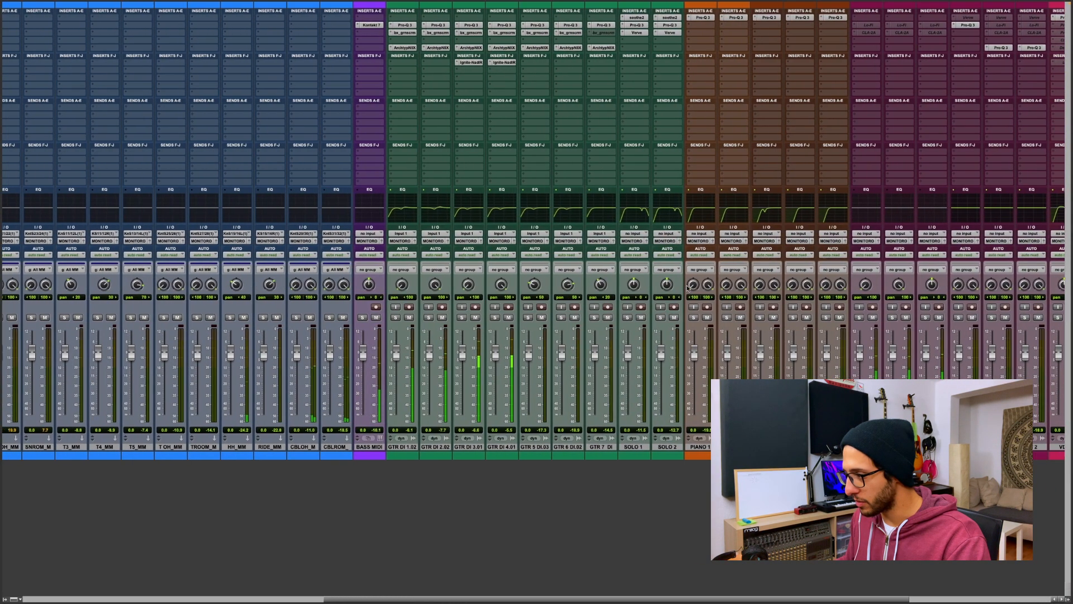
pyautogui.hscroll(-1, 688, 288)
pyautogui.hscroll(-1, 688, 288)
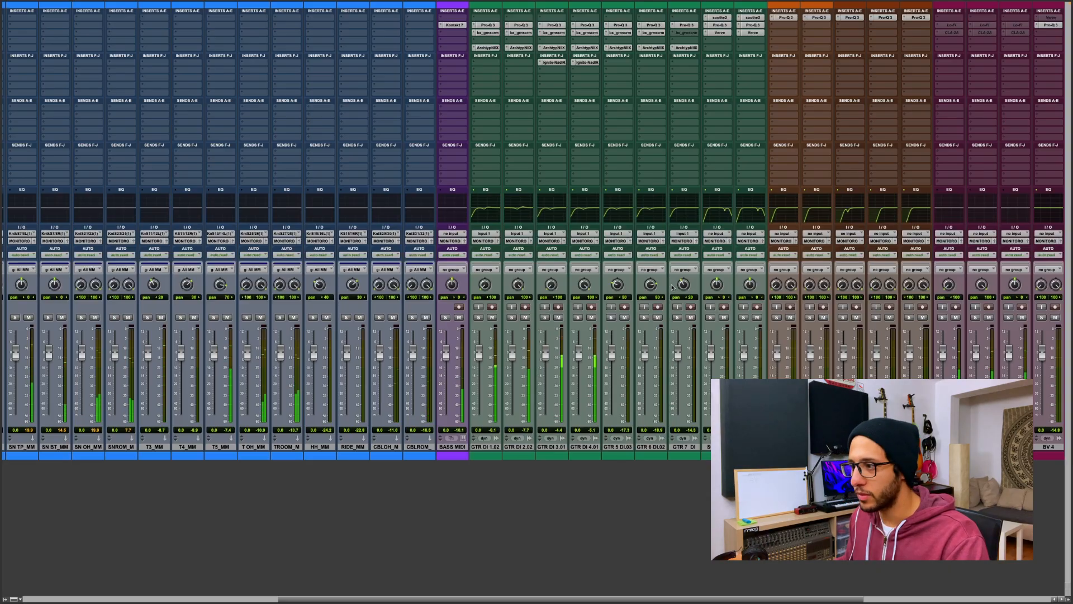
pyautogui.press('super+equal')
pyautogui.press('space')
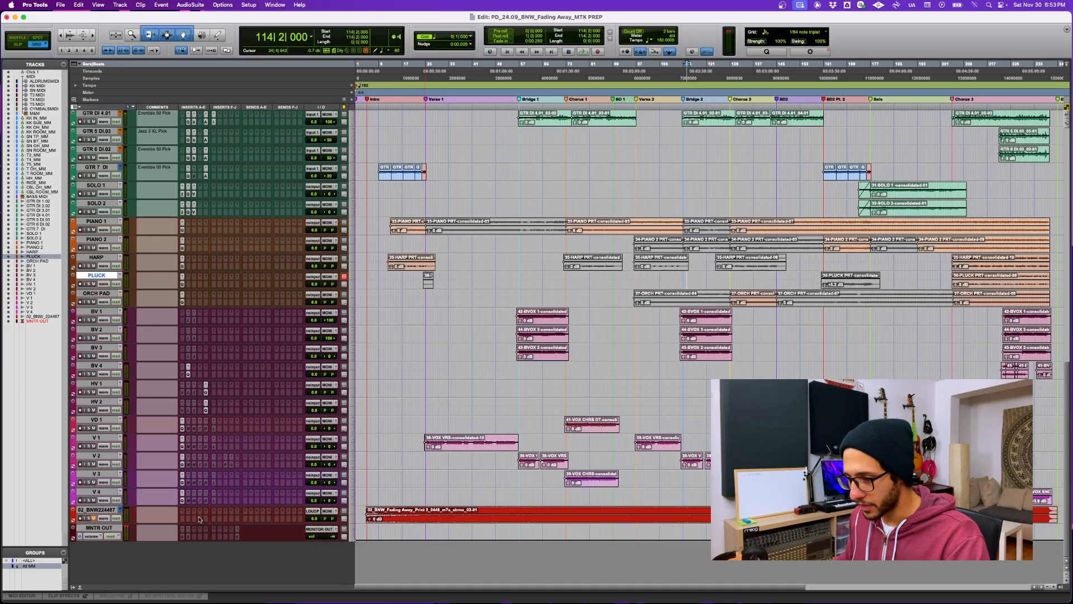
# Mark a time range from bar 34 into Verse 2 on drum tracks KK IN_MM through CBL ROOM_MM, and select the BASS MIDI track
pyautogui.scroll(15, 154, 421)
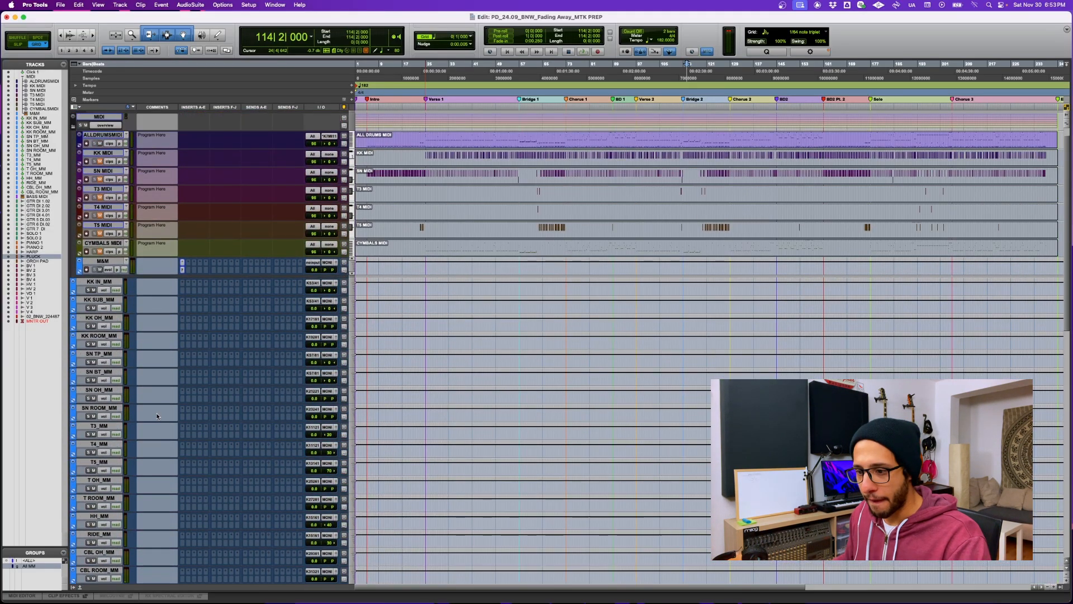
pyautogui.scroll(-5, 157, 415)
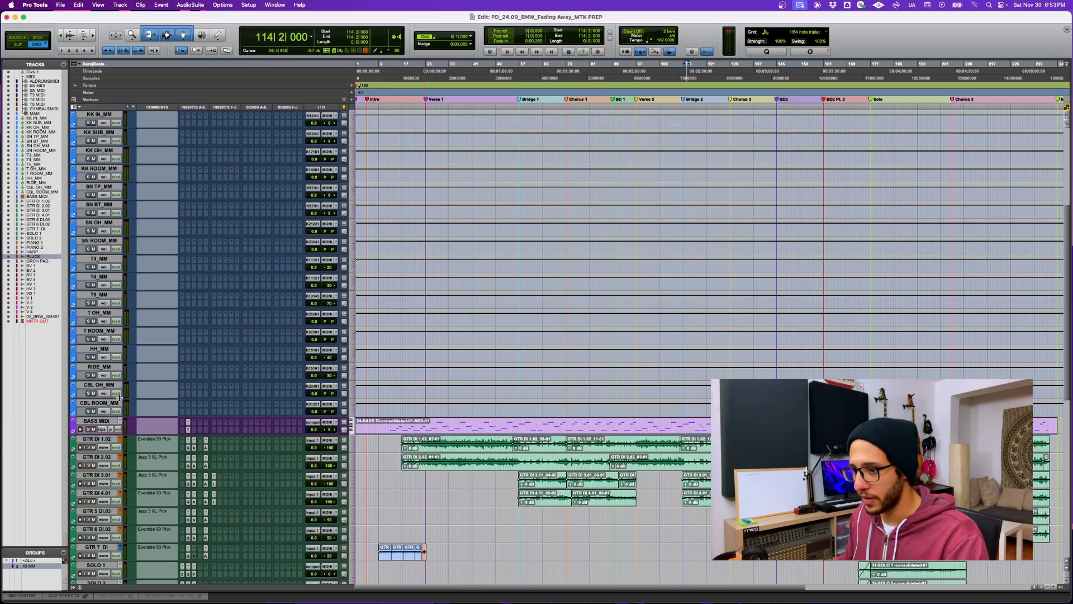
pyautogui.scroll(5, 119, 398)
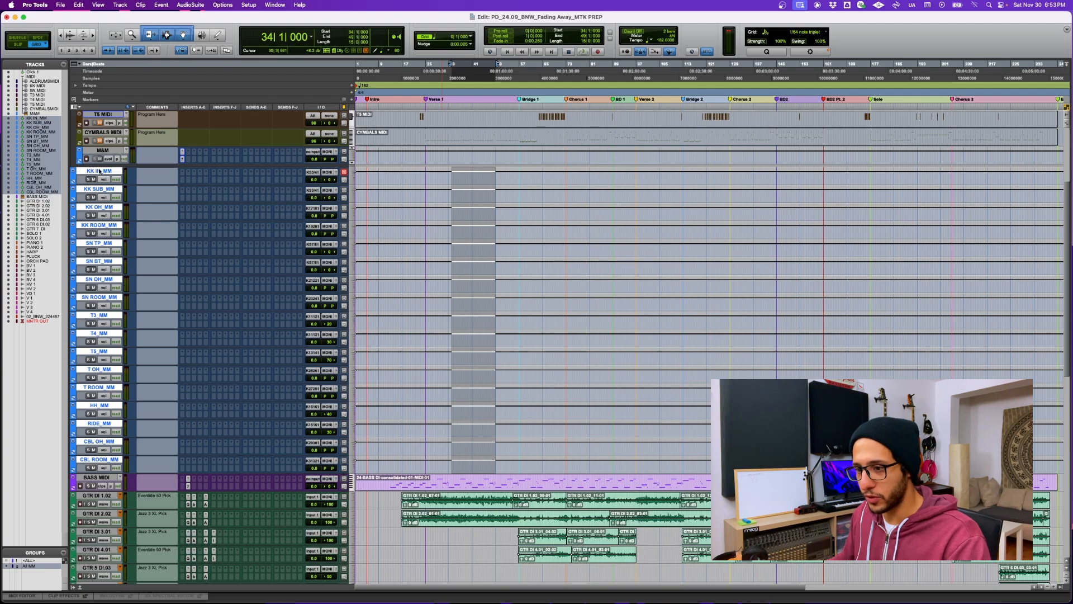
pyautogui.scroll(4, 94, 162)
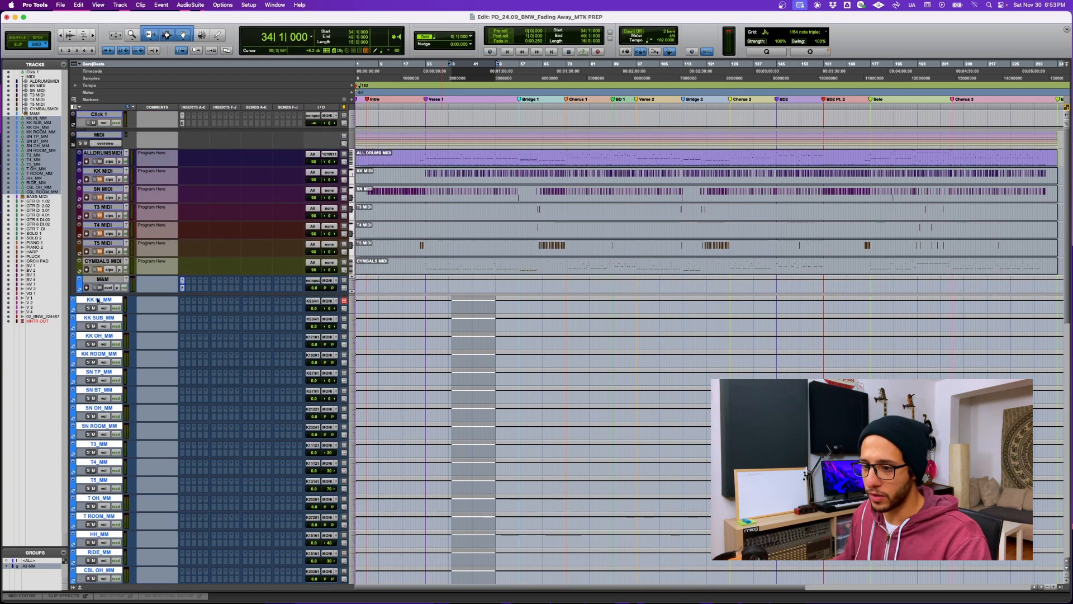
pyautogui.moveTo(455, 303); pyautogui.dragTo(655, 314)
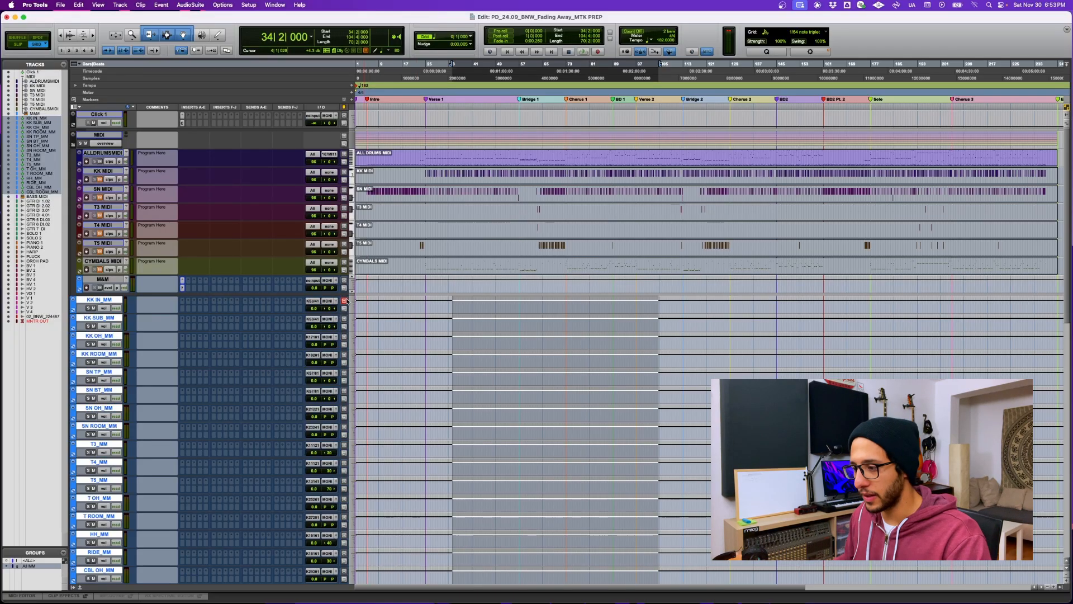
pyautogui.scroll(-3, 279, 305)
pyautogui.scroll(-5, 279, 305)
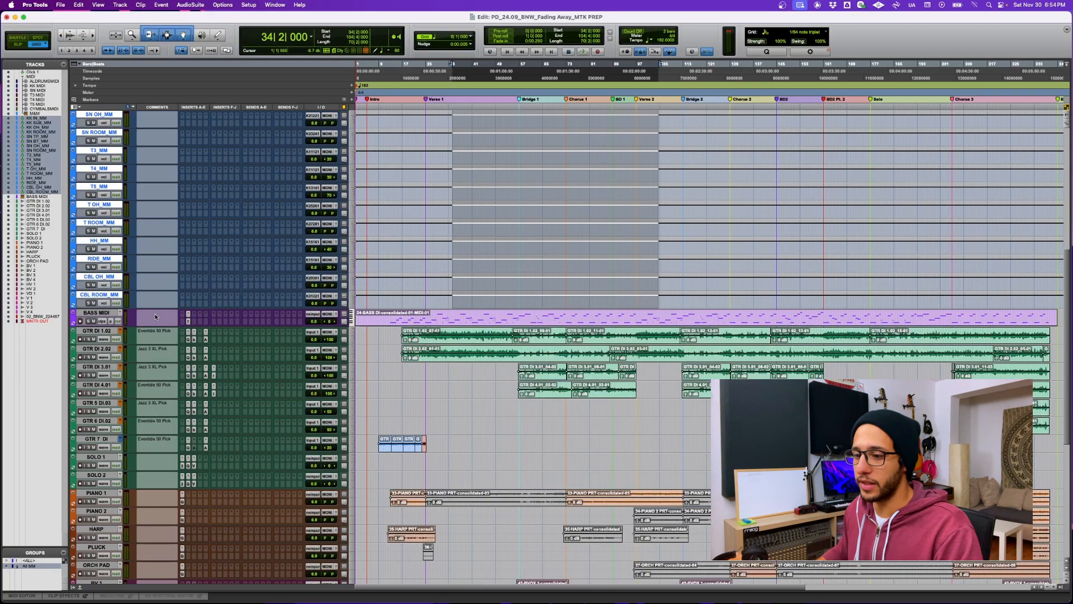
pyautogui.click(101, 313)
pyautogui.scroll(-5, 103, 315)
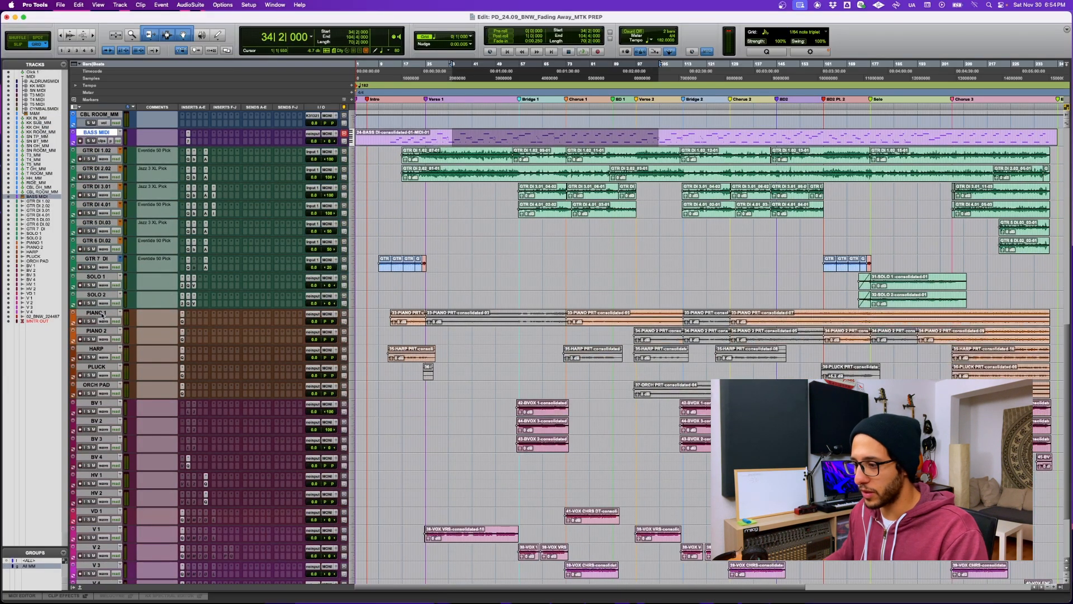
# Select the guitar tracks GTR DI 1.02 through GTR 7 DI and delete the unused guitar playlists
pyautogui.click(104, 150)
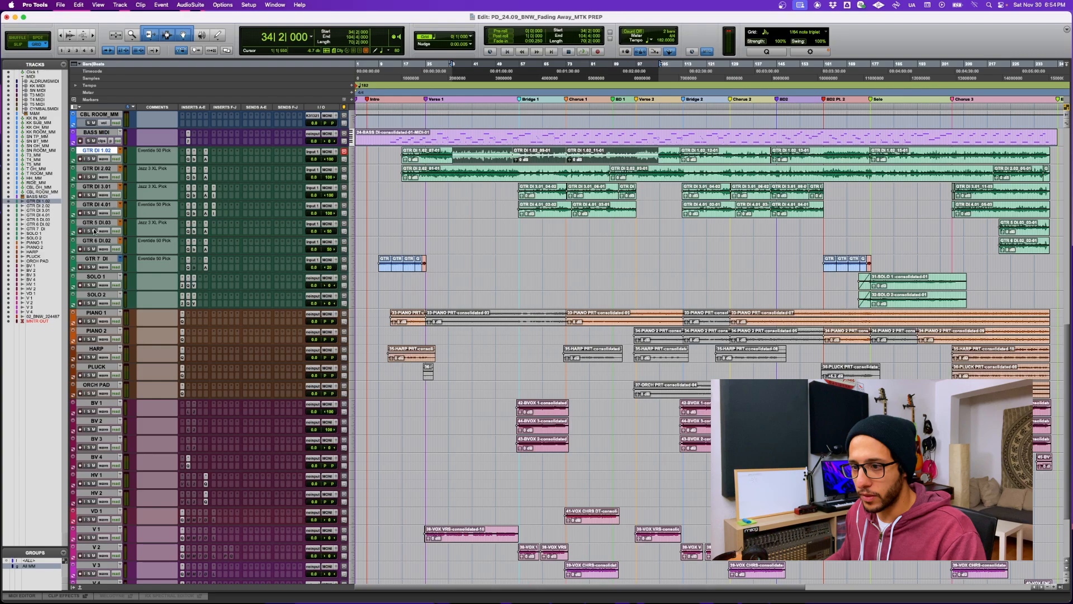
pyautogui.keyDown('shift'); pyautogui.click(92, 258); pyautogui.keyUp('shift')
pyautogui.click(120, 240)
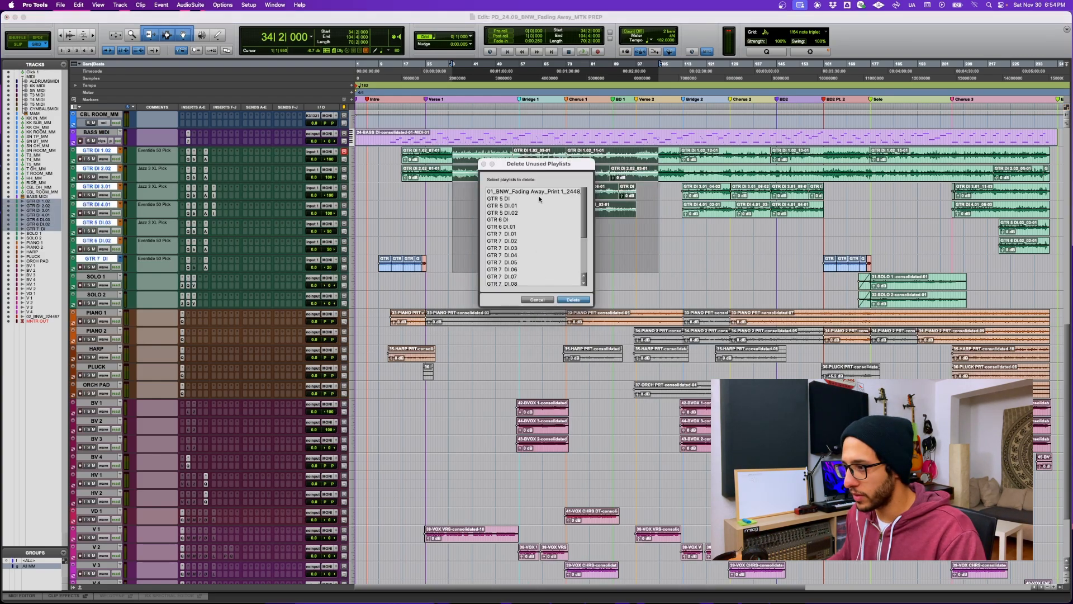
pyautogui.scroll(-4, 527, 236)
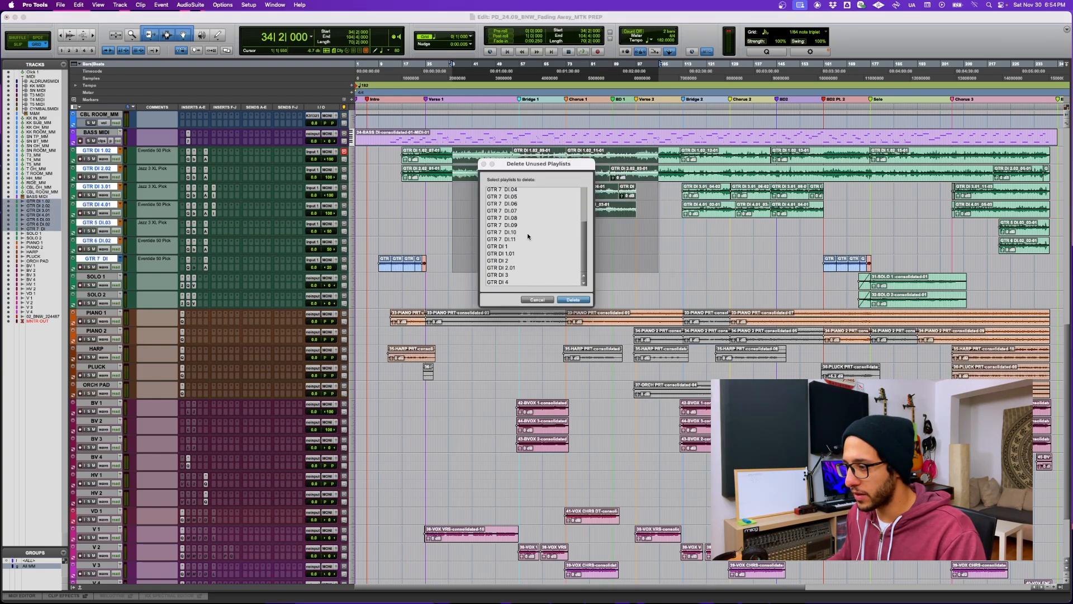
pyautogui.keyDown('shift'); pyautogui.click(510, 282); pyautogui.keyUp('shift')
pyautogui.click(573, 300)
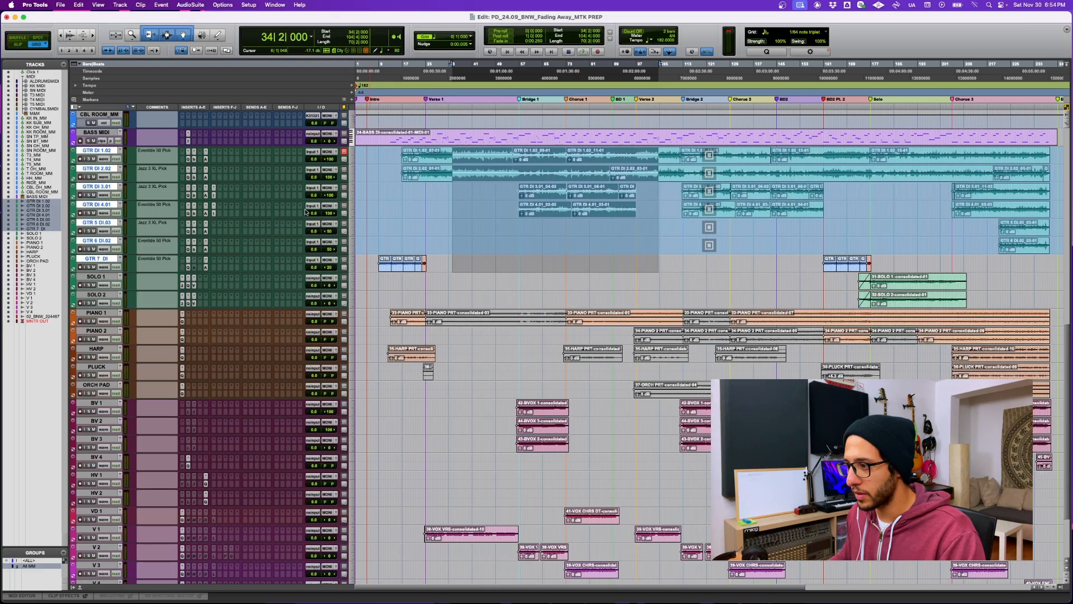
# Select the tracks from M&M through V 4 over the full song length, leaving out the print and monitor tracks
pyautogui.scroll(-3, 129, 216)
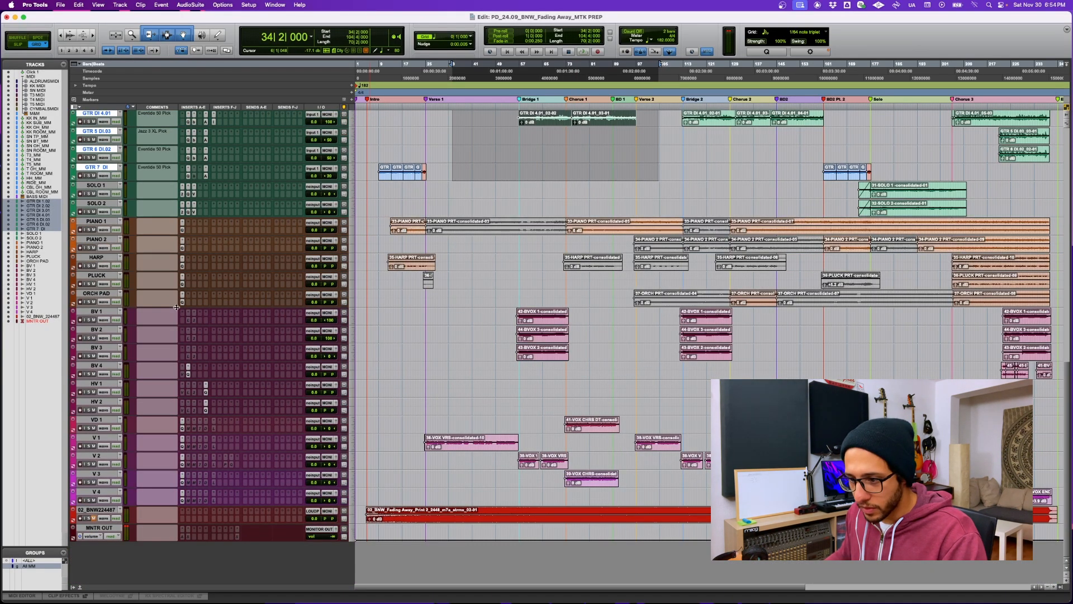
pyautogui.scroll(3, 193, 214)
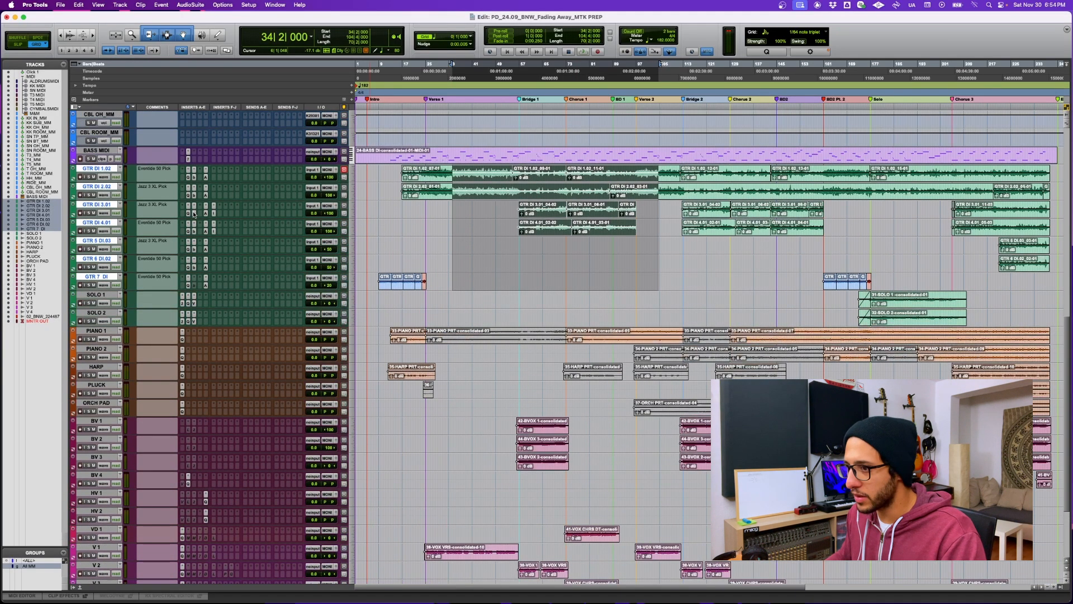
pyautogui.click(653, 213)
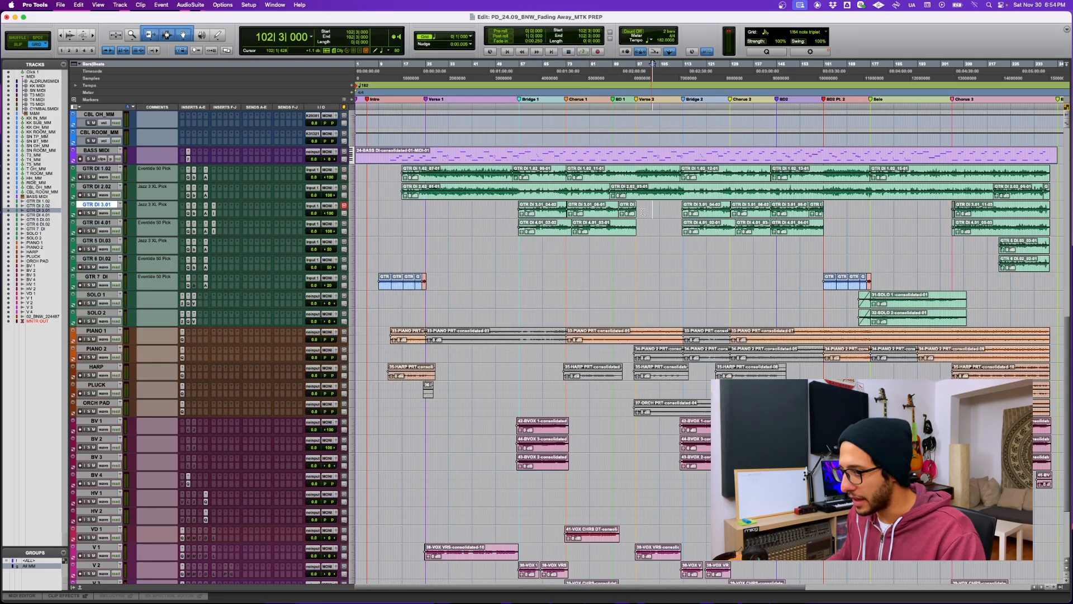
pyautogui.scroll(6, 337, 281)
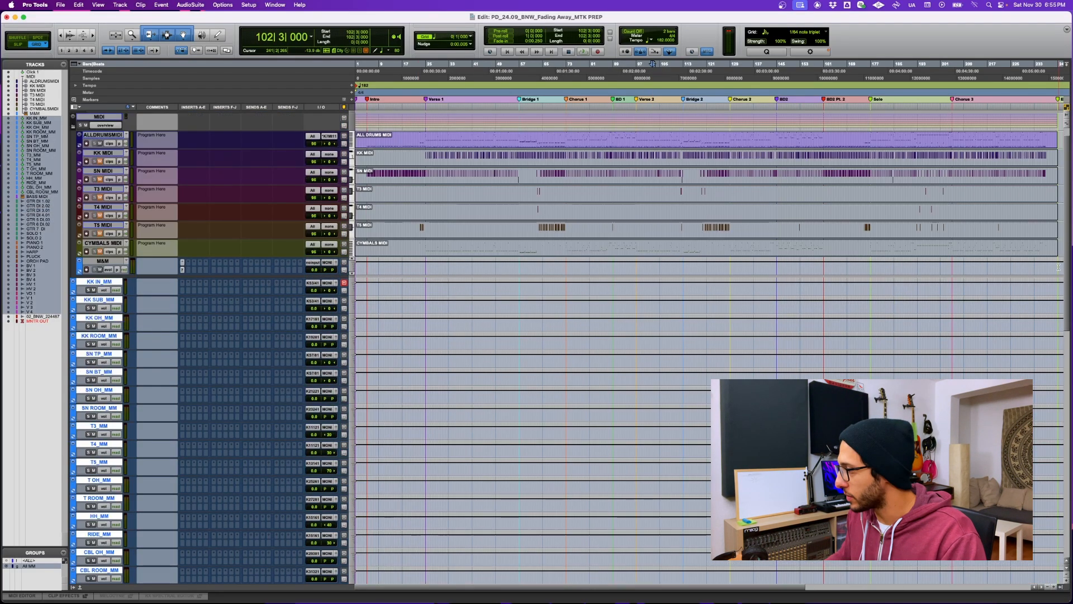
pyautogui.moveTo(1062, 524); pyautogui.dragTo(320, 496)
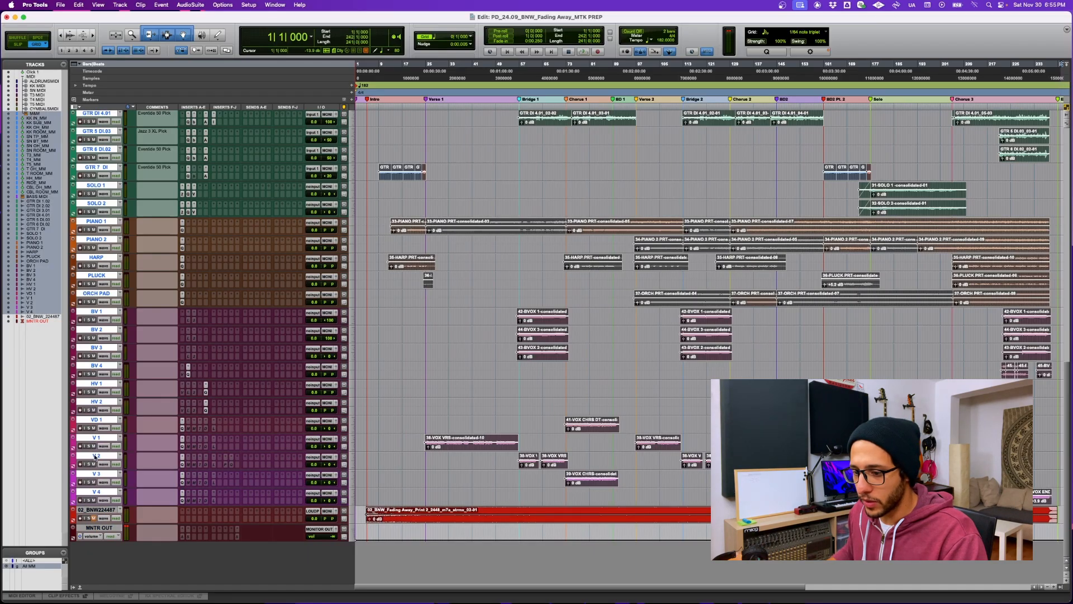
# Commit the selected tracks offline with clips consolidated, volume and pan automation unrendered, and source tracks set to Hide and Make Inactive
pyautogui.rightClick(95, 455)
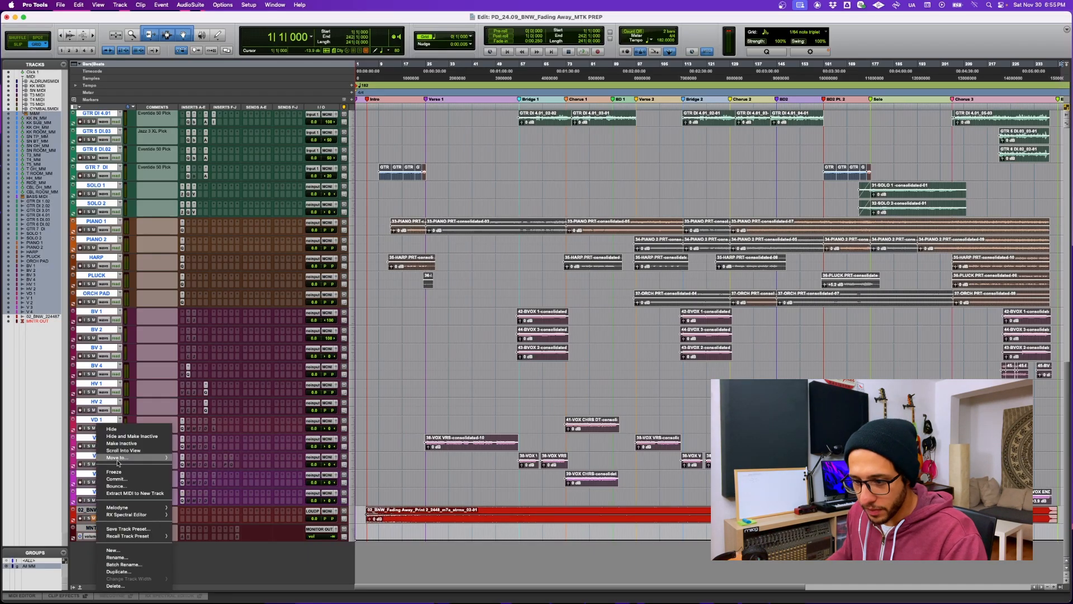
pyautogui.click(119, 479)
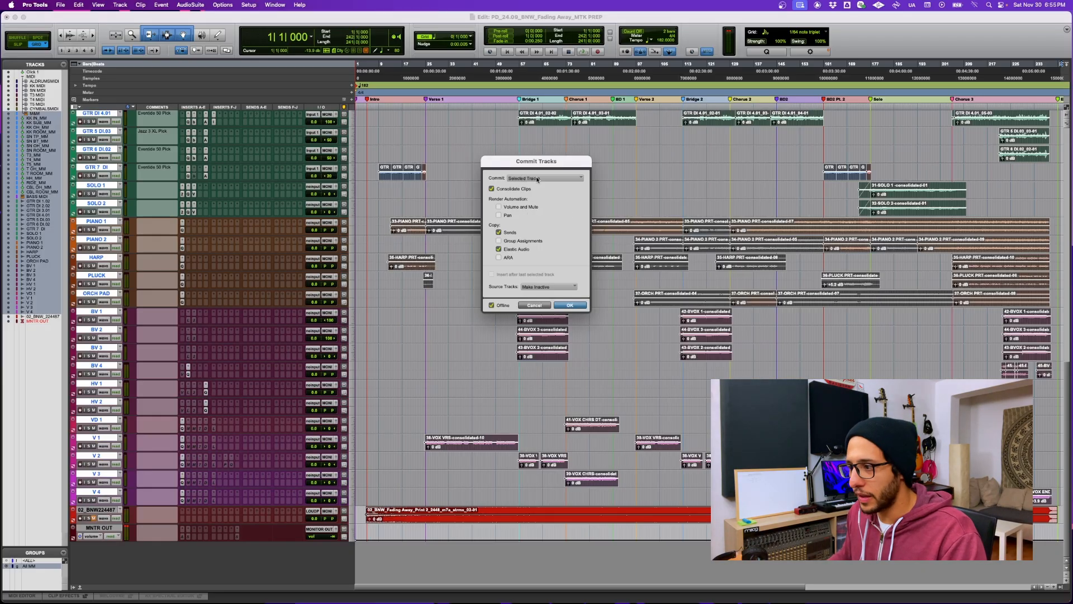
pyautogui.click(540, 286)
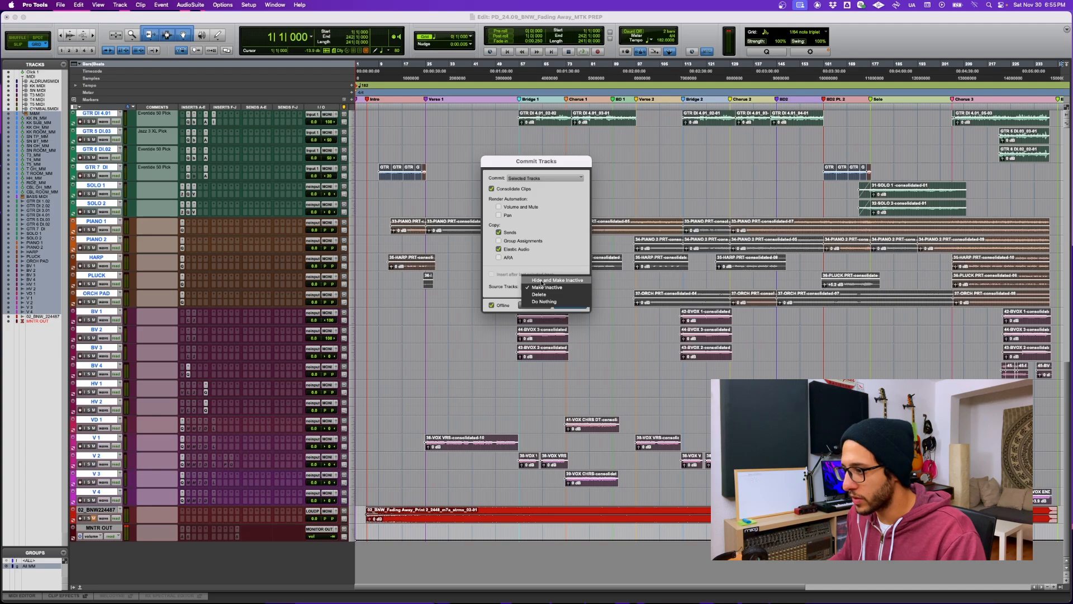
pyautogui.click(546, 281)
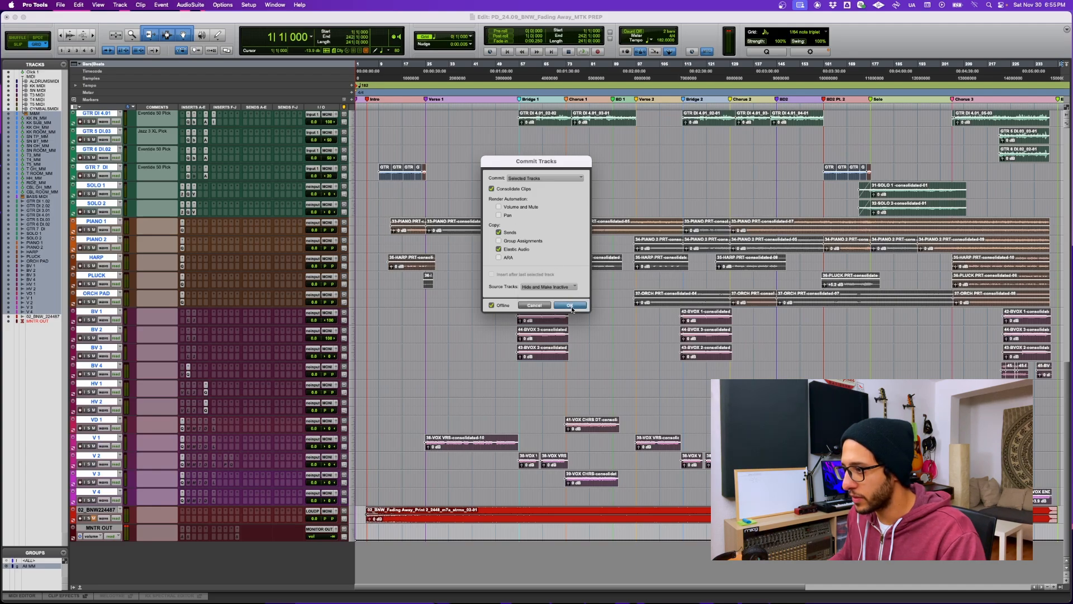
pyautogui.click(570, 304)
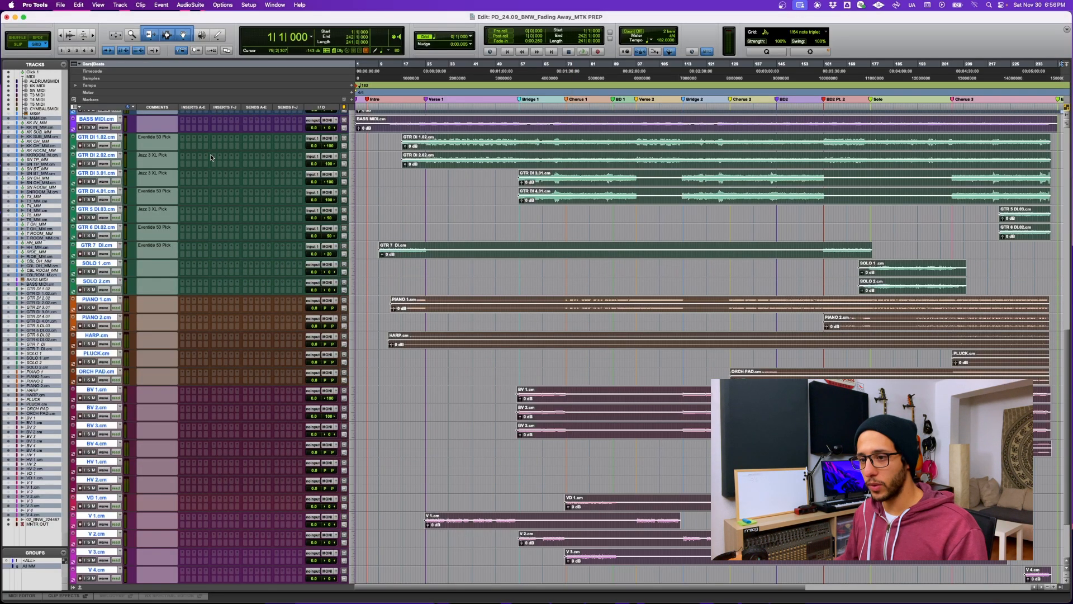
# Review the committed drum, bass, guitar, keys and vocal tracks, examining their names and consolidated clips
pyautogui.scroll(-5, 211, 156)
pyautogui.scroll(20, 211, 157)
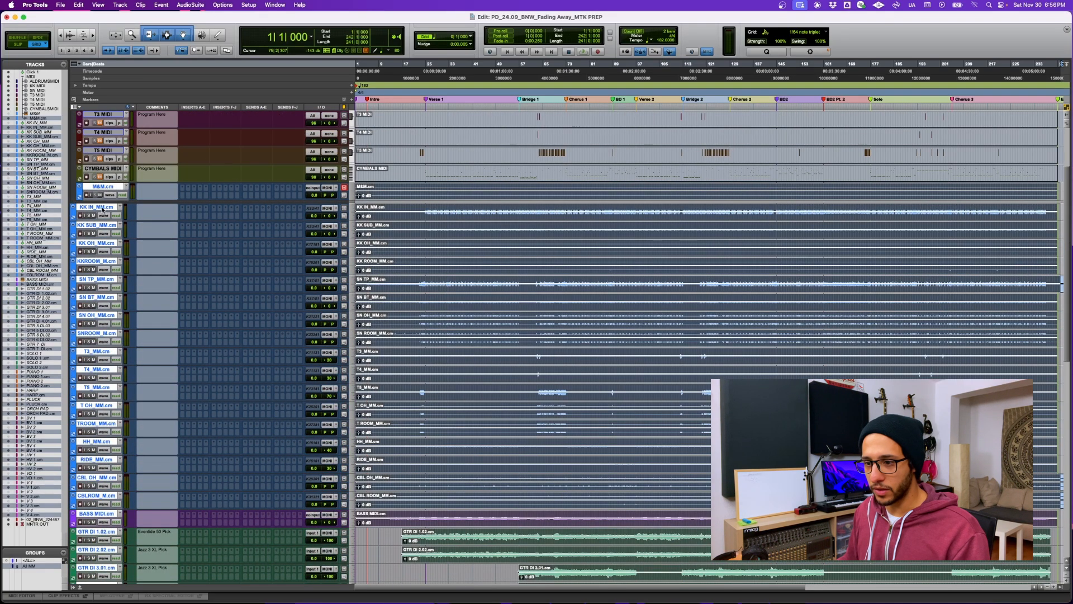
pyautogui.scroll(-20, 95, 268)
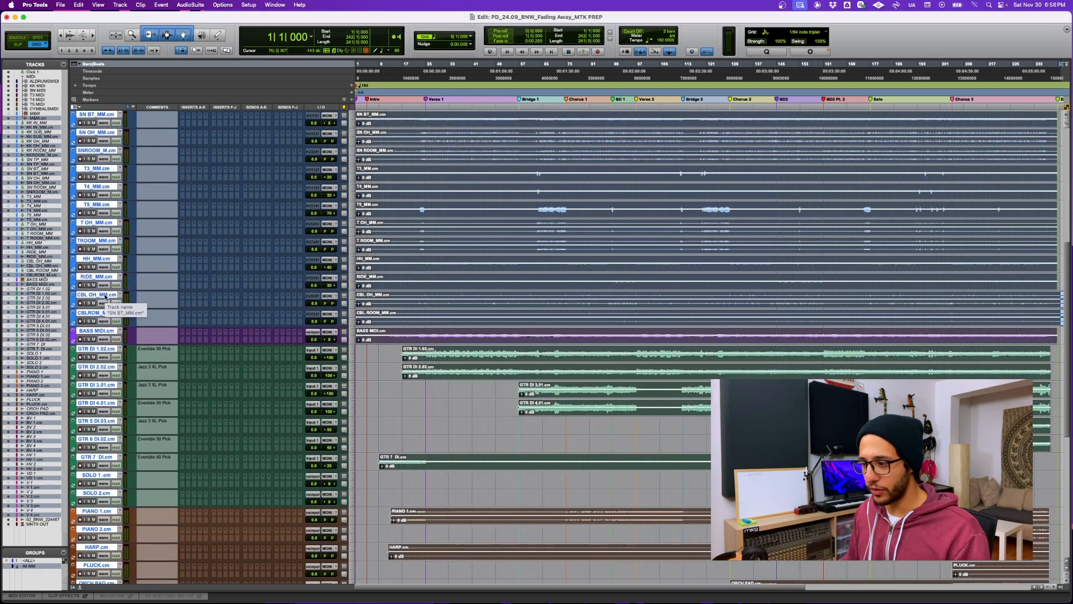
pyautogui.scroll(10, 105, 296)
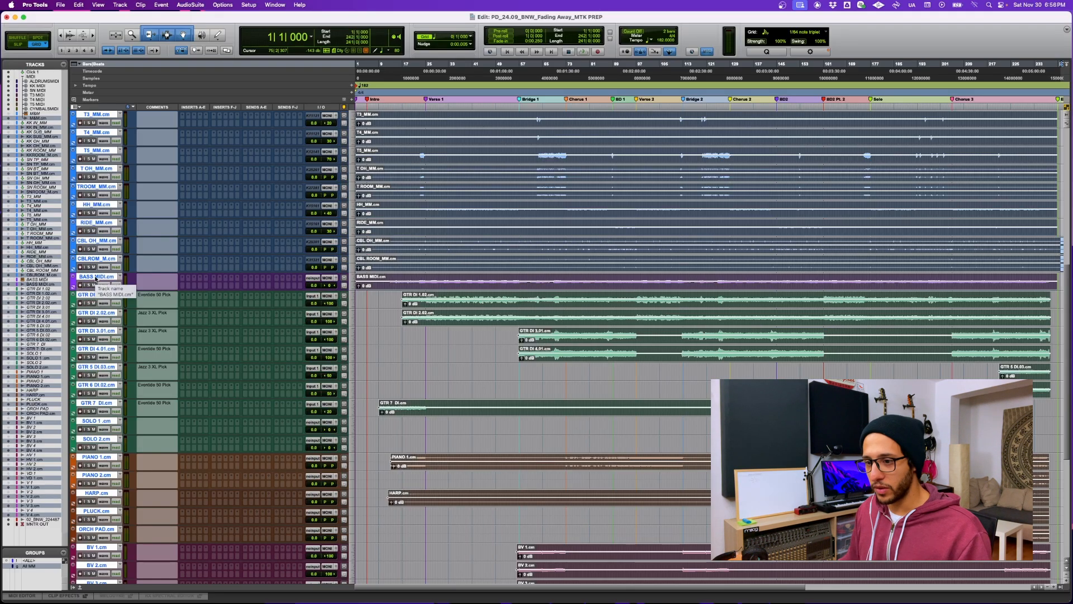
pyautogui.scroll(-10, 95, 279)
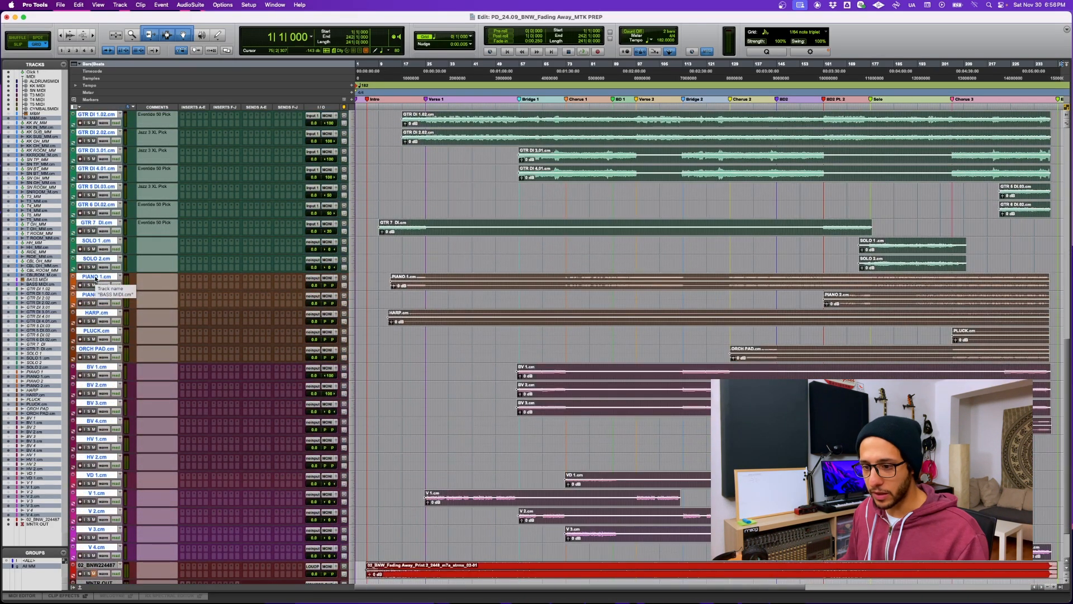
pyautogui.scroll(-3, 95, 278)
pyautogui.scroll(15, 111, 446)
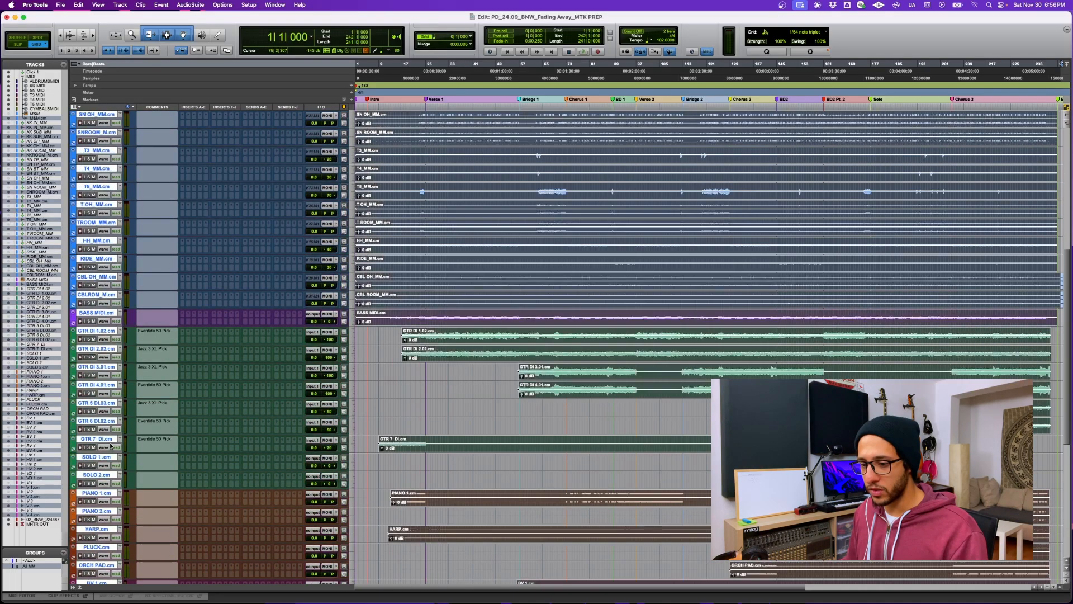
pyautogui.scroll(10, 111, 446)
pyautogui.scroll(-8, 104, 363)
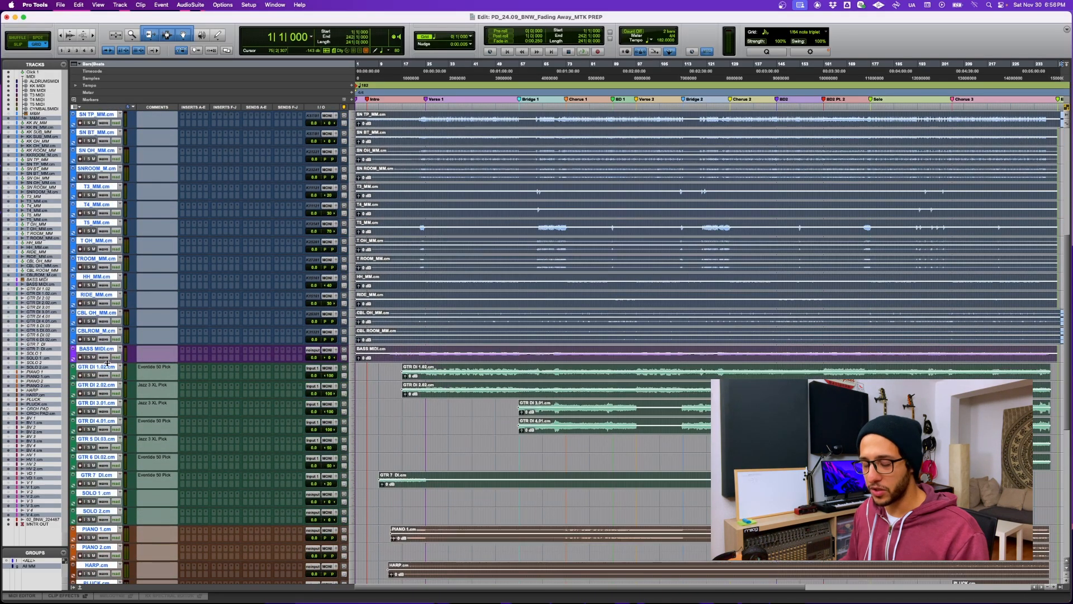
pyautogui.scroll(9, 104, 363)
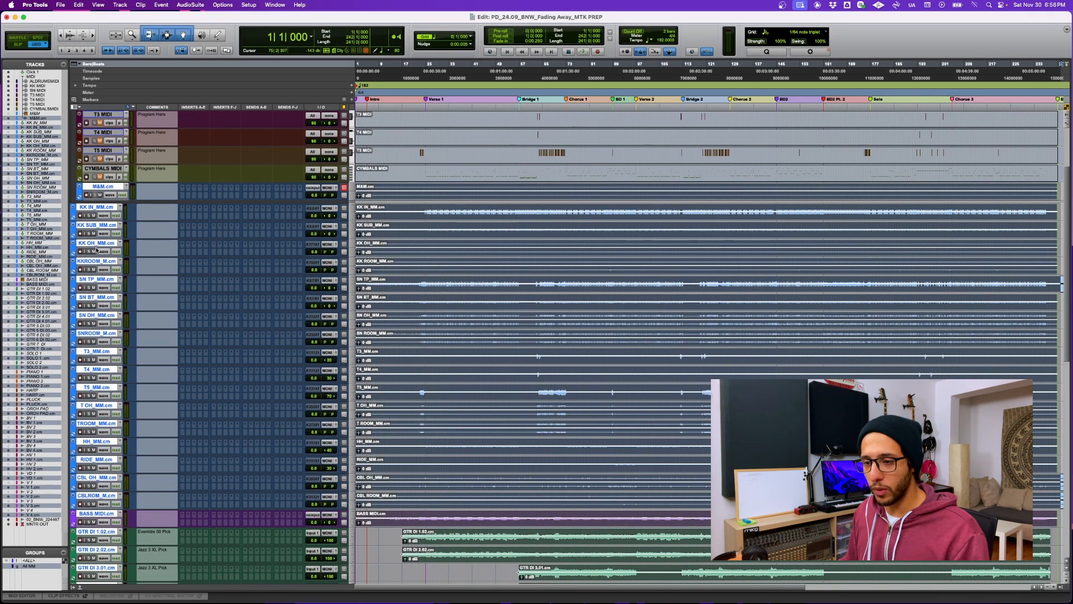
# Clear the multi-track selection and rename the committed bass track BASS DI.cm
pyautogui.click(101, 208)
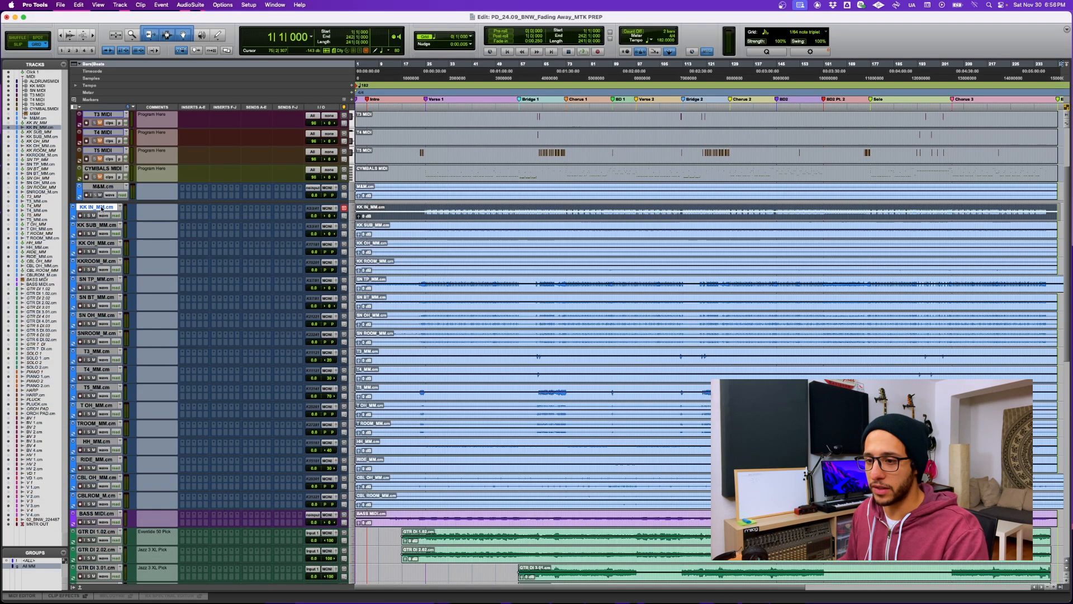
pyautogui.click(448, 218)
pyautogui.scroll(-5, 447, 219)
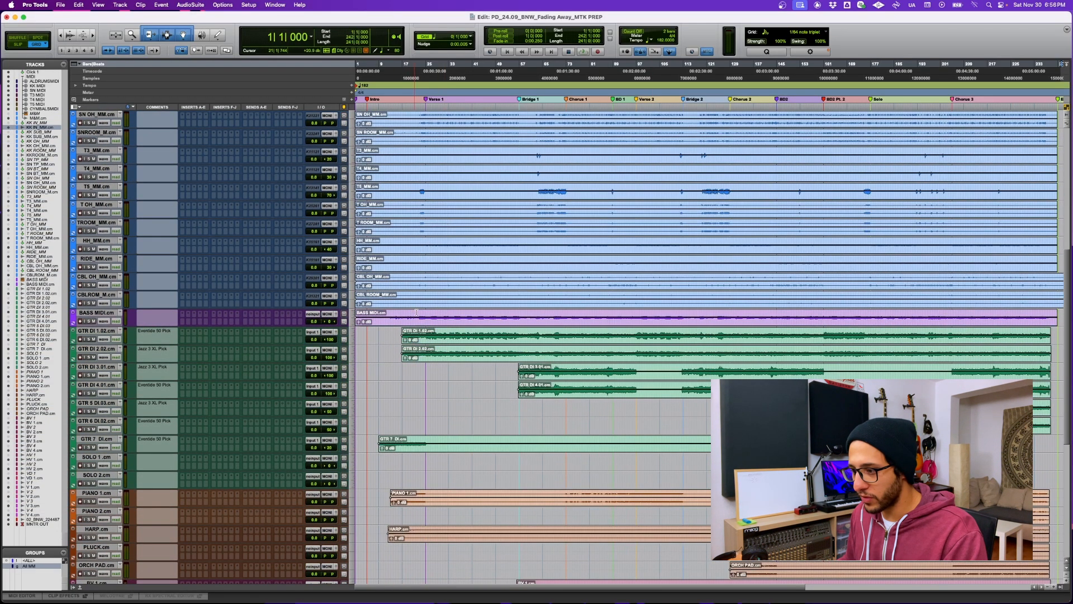
pyautogui.scroll(-1, 109, 323)
pyautogui.doubleClick(98, 295)
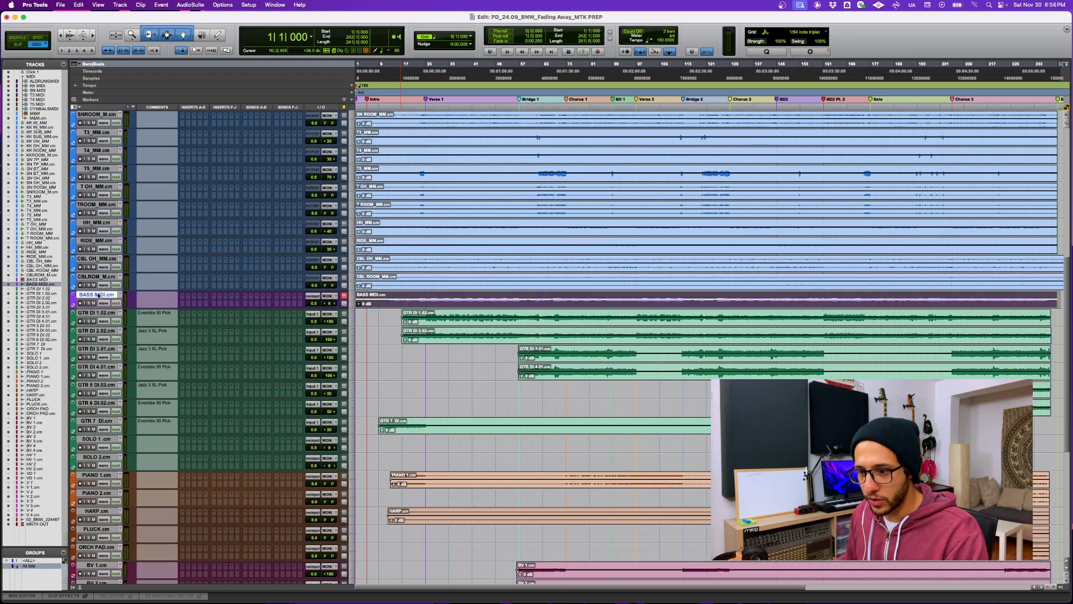
pyautogui.press('Right')
pyautogui.press('BackSpace')
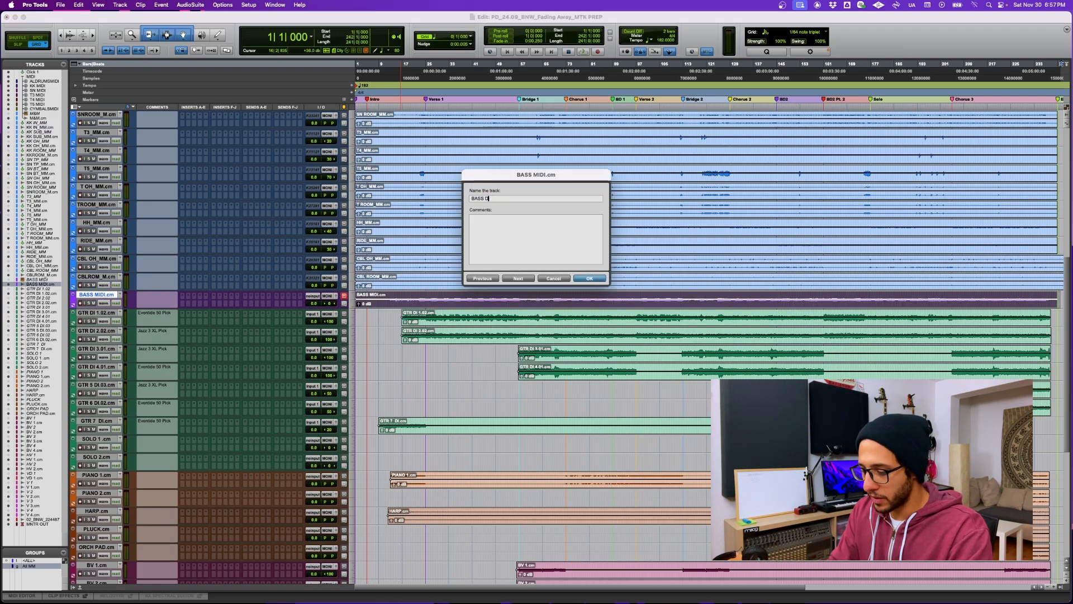
pyautogui.write('DI.cm')
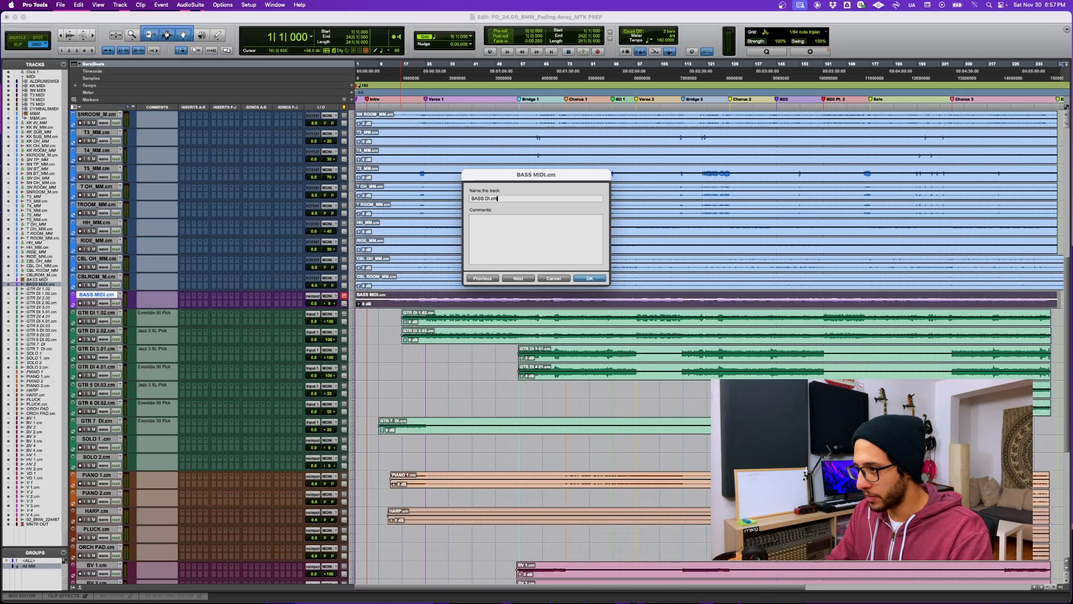
pyautogui.press('Return')
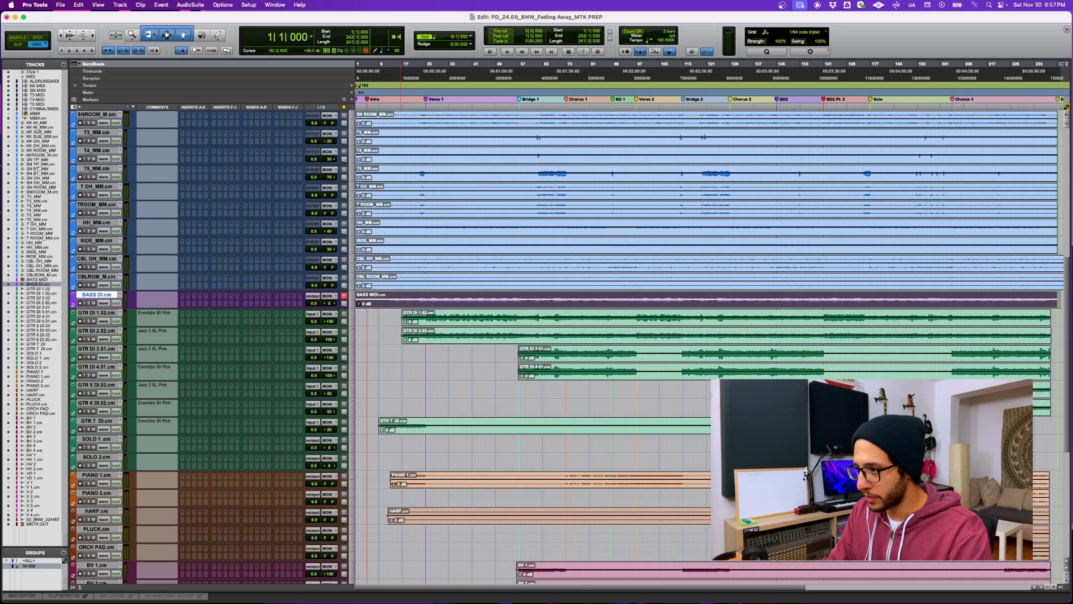
# Rename the committed GTR DI 1.02 and GTR DI 2.02 tracks as GTR 1 L.cm and GTR 1 R.cm
pyautogui.click(100, 313)
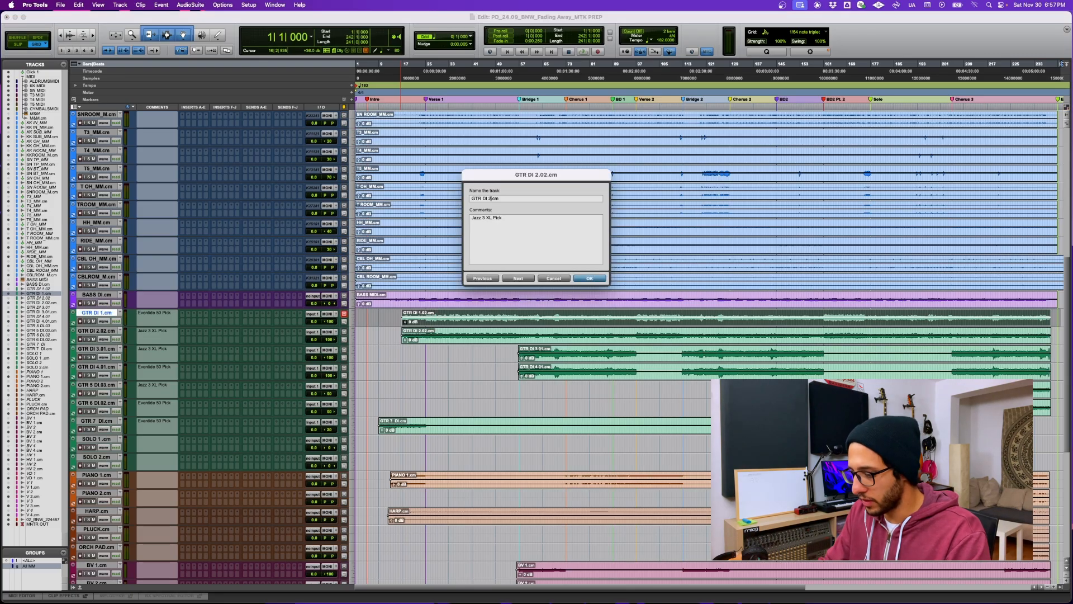
pyautogui.press('BackSpace')
pyautogui.write('1 F')
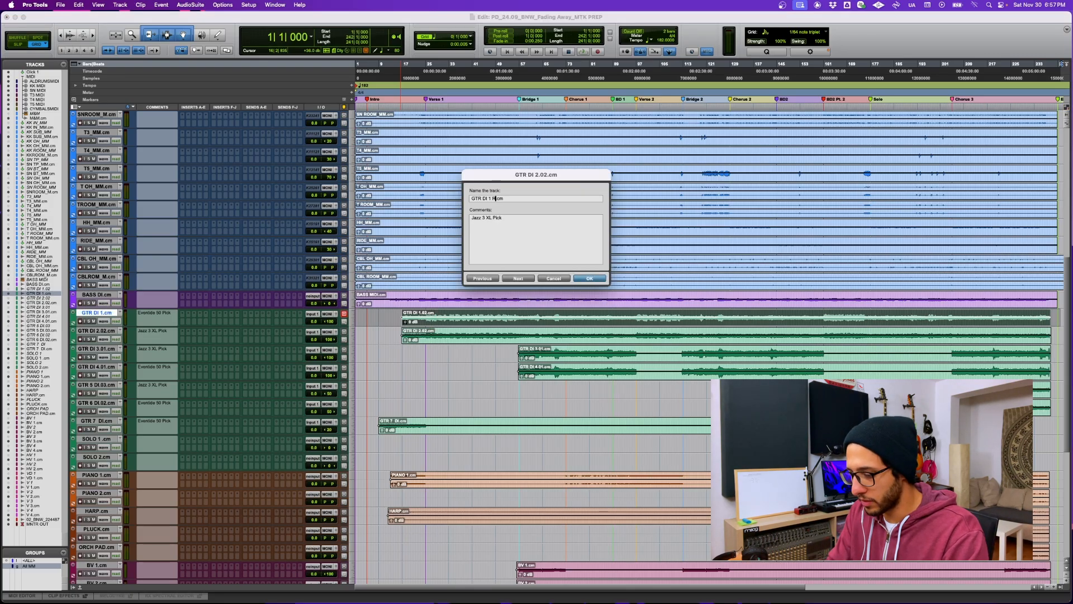
pyautogui.press('super+Left')
pyautogui.press('super+Right')
pyautogui.press('BackSpace')
pyautogui.press('BackSpace')
pyautogui.press('BackSpace')
pyautogui.press('BackSpace')
pyautogui.press('BackSpace')
pyautogui.press('BackSpace')
pyautogui.write('1R')
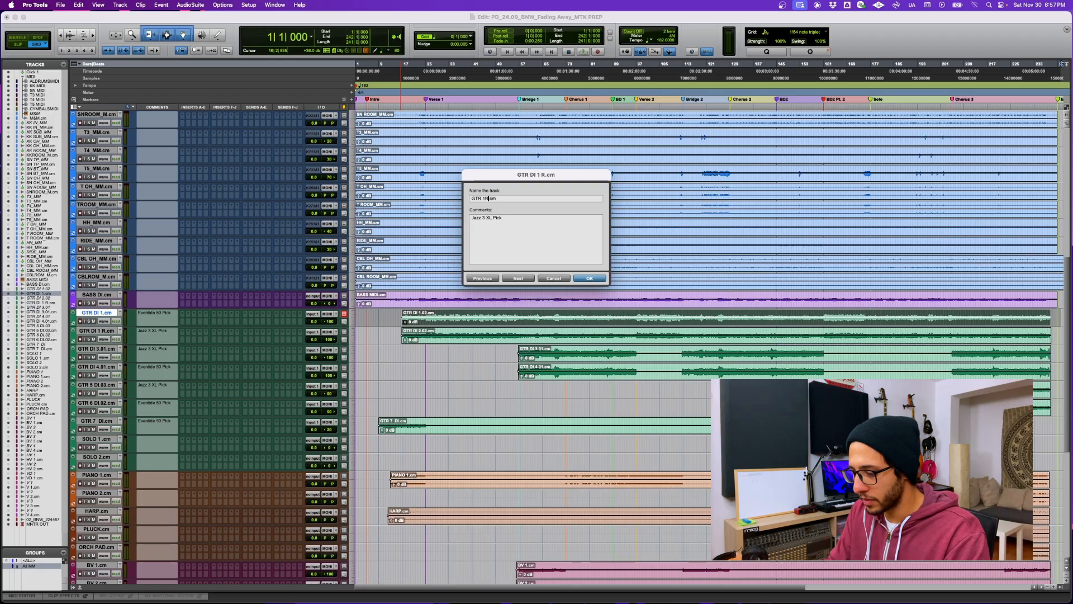
pyautogui.press('super+Left')
pyautogui.write('GTR 1 L.cm')
pyautogui.press('super+Right')
# Rename the committed GTR DI 3.01 and GTR DI 4.01 tracks as GTR 2 L.cm and GTR 2 R.cm
pyautogui.press('super+Right')
pyautogui.write('GTR 2 L.cm')
pyautogui.press('super+Right')
pyautogui.write('GTR 2 R.cm')
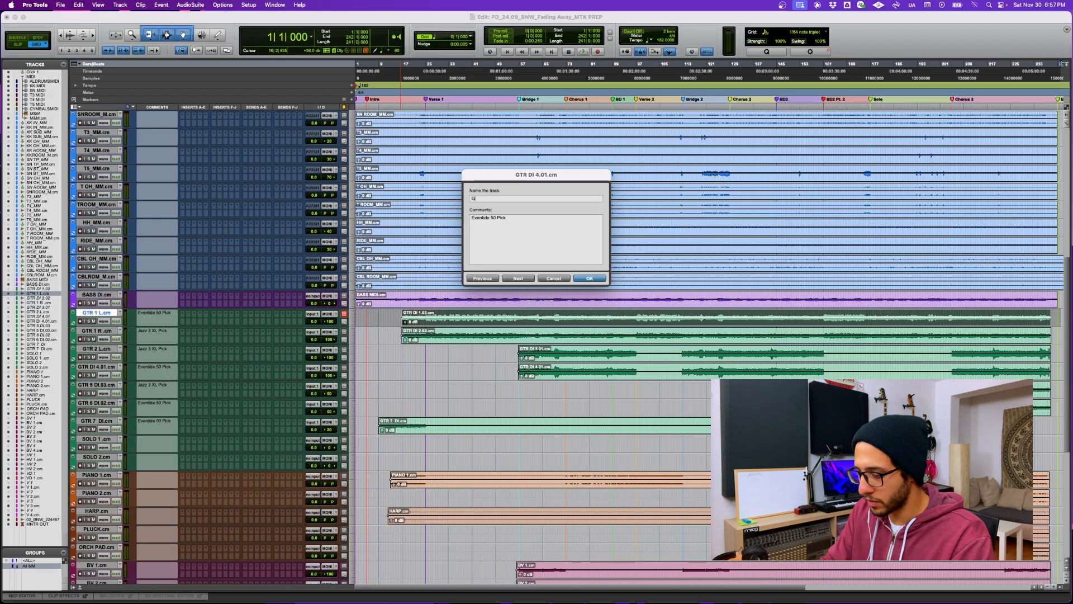
# Rename the committed GTR 5, GTR 6 and GTR 7 DI tracks as GTR 3 L.cm, GTR 3 R.cm and GTR 4.cm
pyautogui.press('super+Right')
pyautogui.write('GTR 3 L.cm')
pyautogui.press('super+Right')
pyautogui.write('GTR 3 R.cm')
pyautogui.press('super+Right')
pyautogui.write('GTR 4.cm')
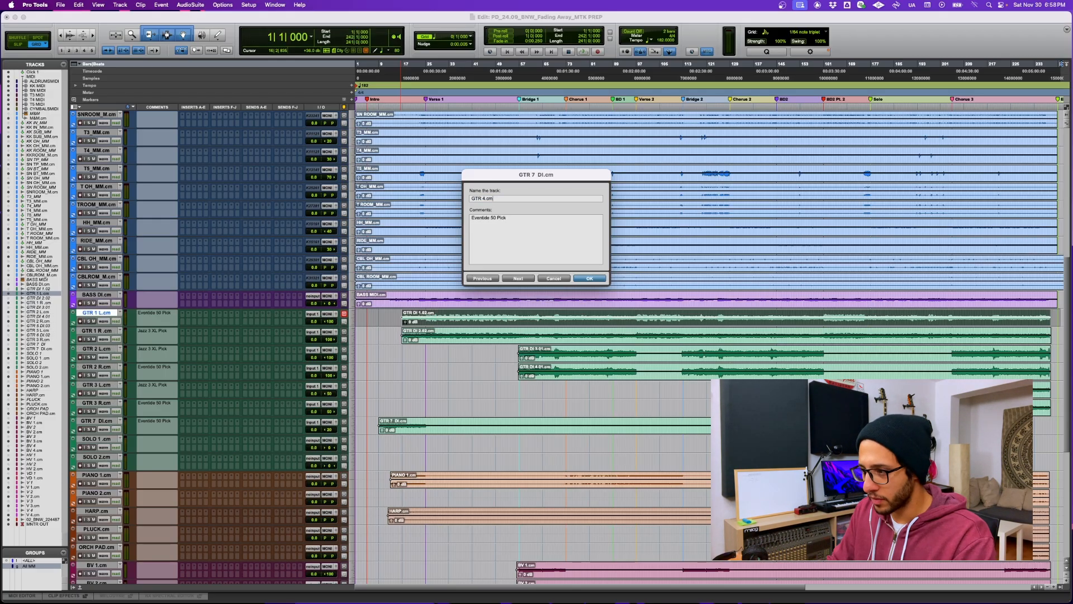
pyautogui.press('Return')
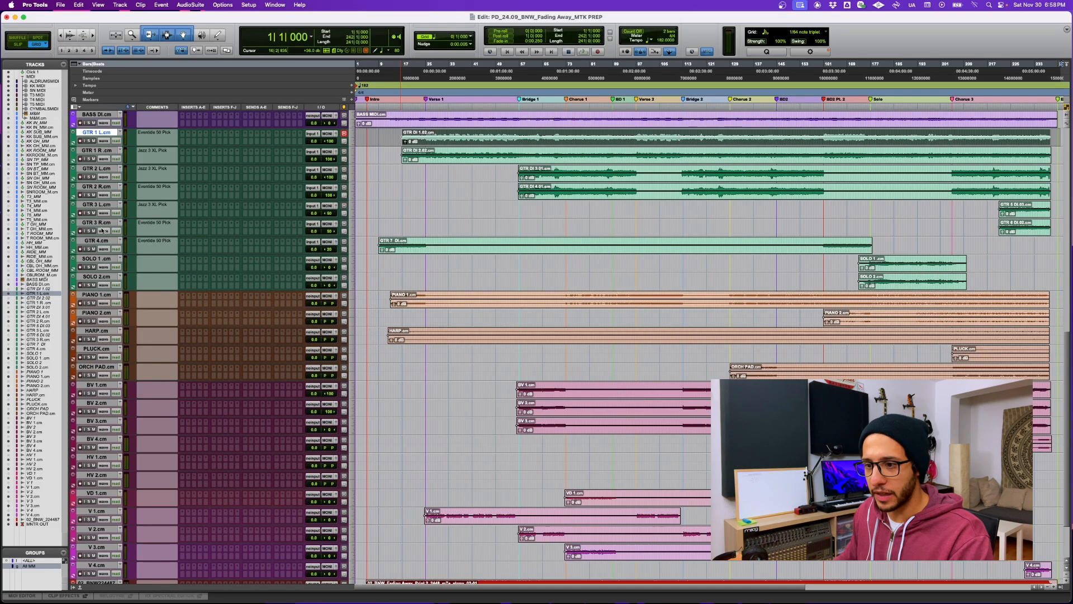
# Batch-rename the committed drum tracks from KK IN to CBL ROOM, removing _MM from their names
pyautogui.scroll(-3, 99, 223)
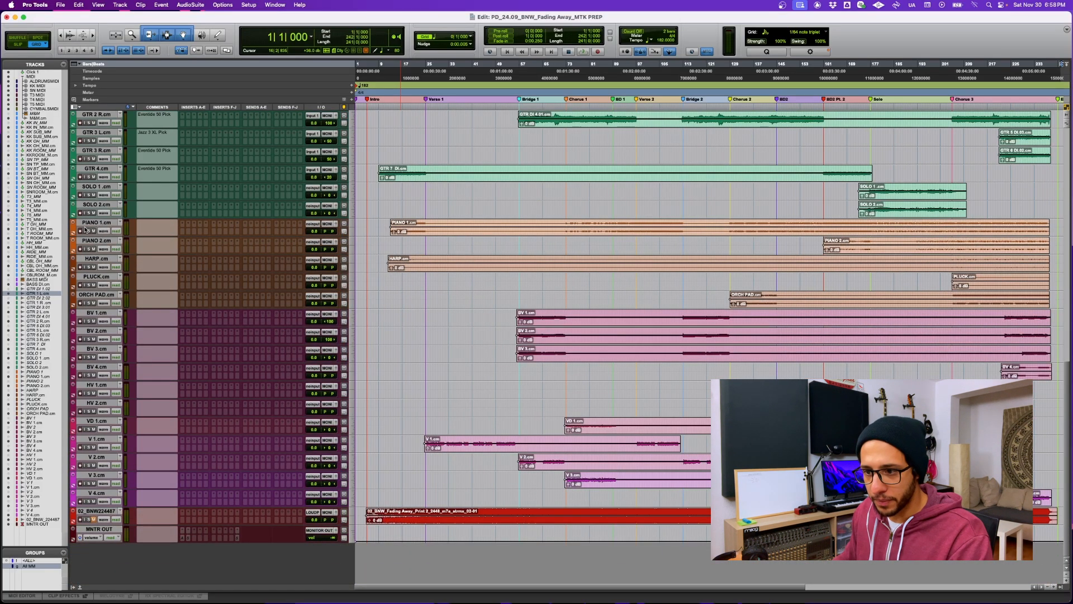
pyautogui.scroll(-1, 103, 302)
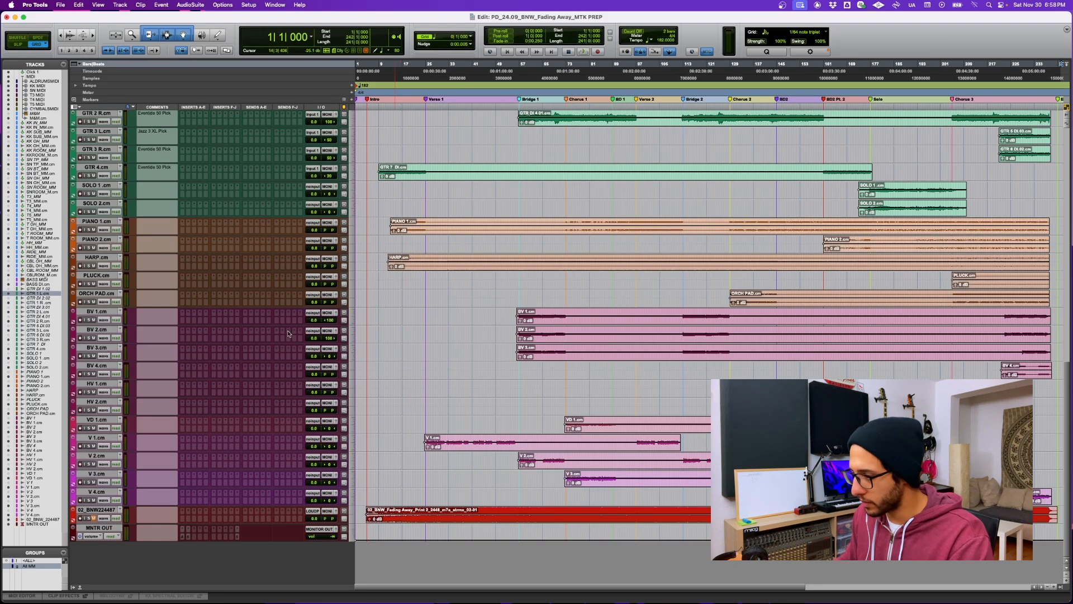
pyautogui.scroll(15, 137, 303)
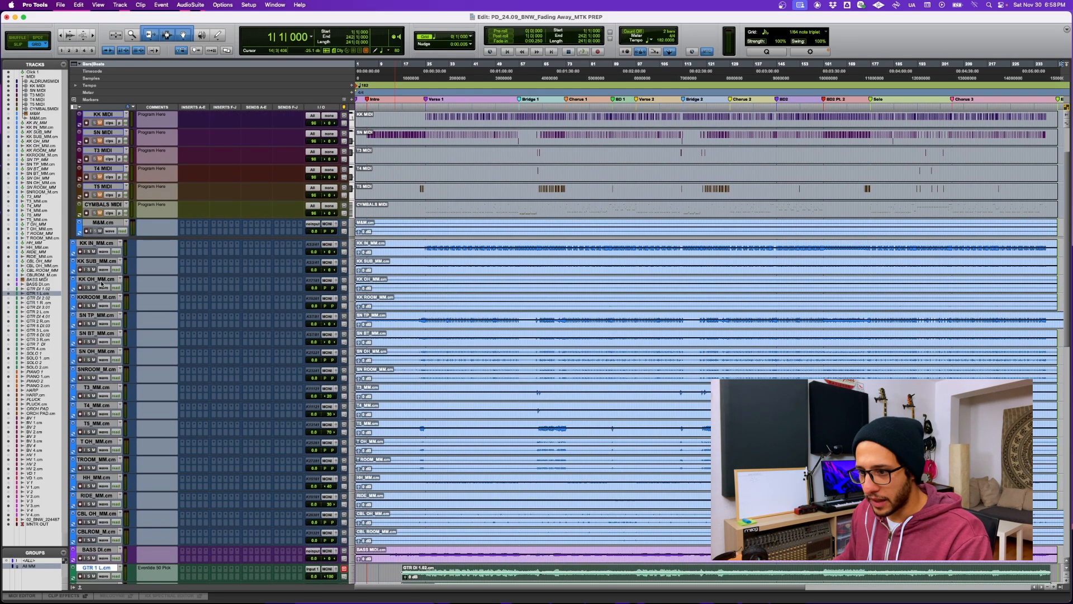
pyautogui.click(96, 243)
pyautogui.keyDown('shift'); pyautogui.click(96, 531); pyautogui.keyUp('shift')
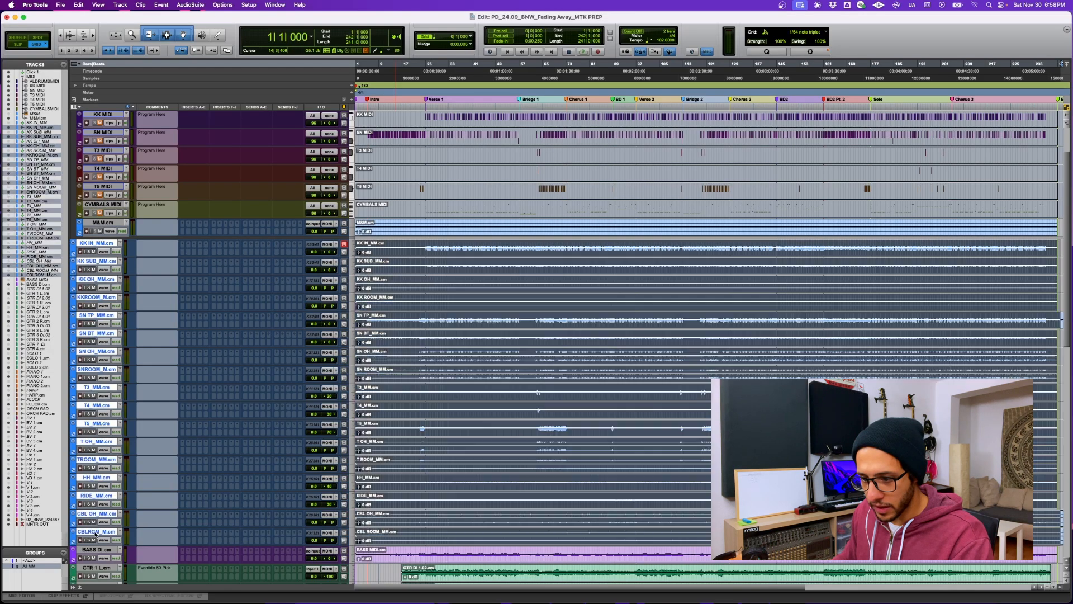
pyautogui.rightClick(98, 244)
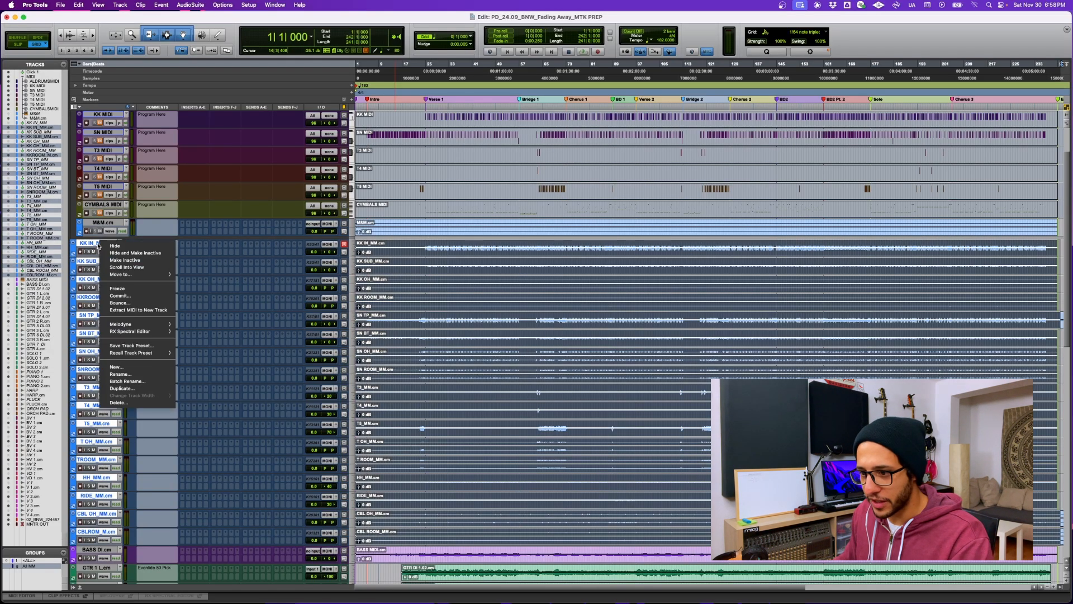
pyautogui.click(127, 382)
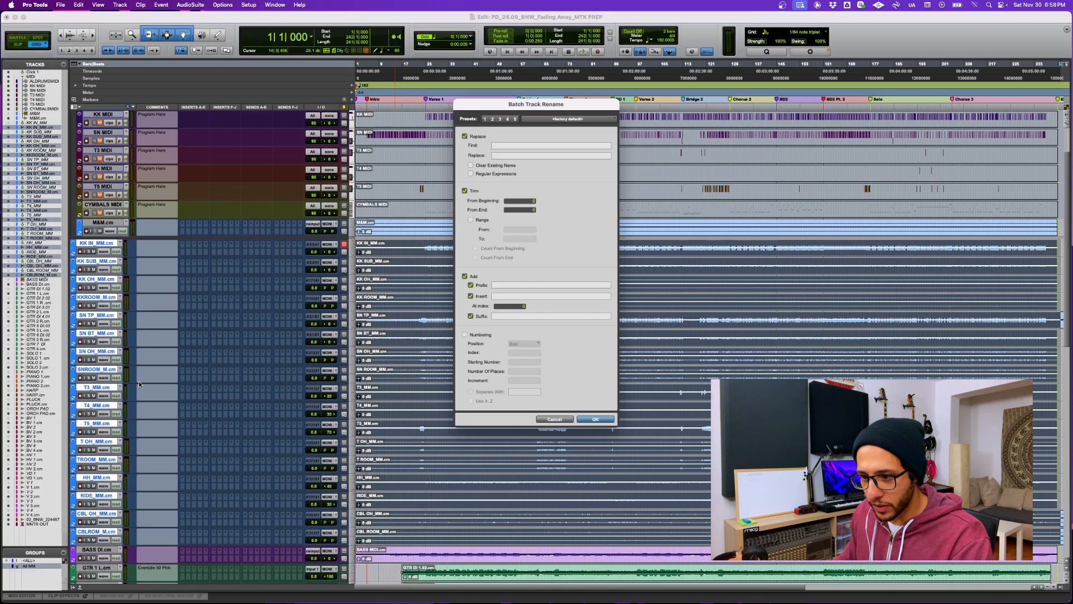
pyautogui.click(538, 146)
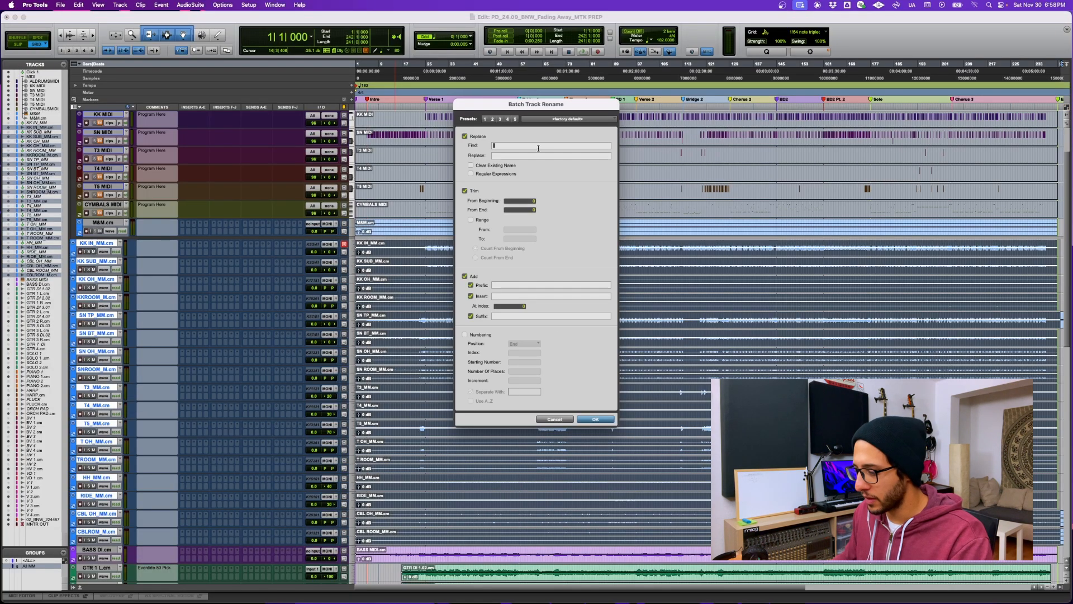
pyautogui.write('_MM')
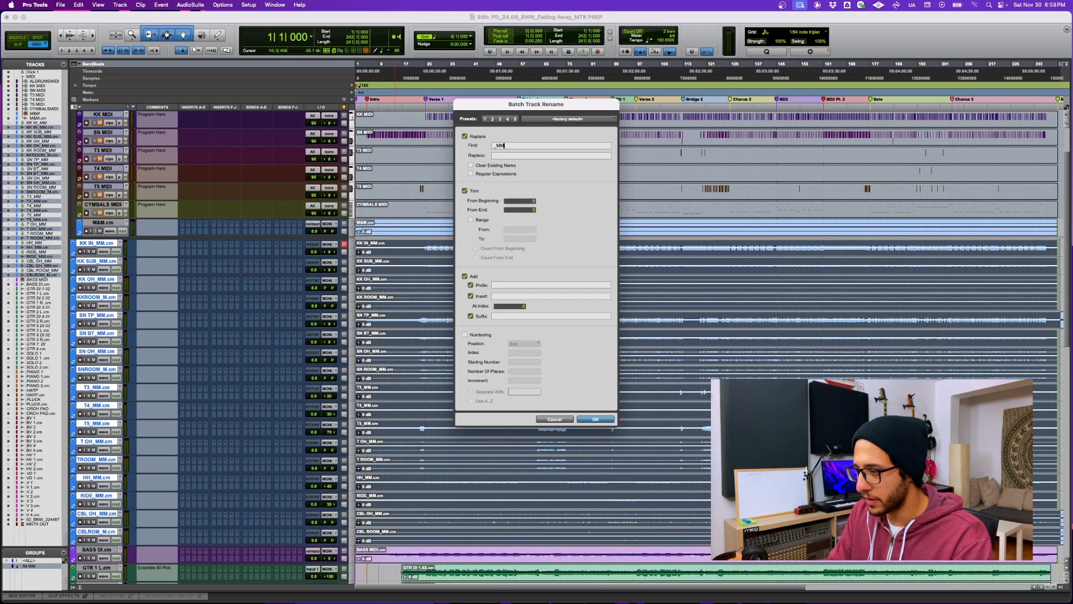
pyautogui.press('Return')
# Show the hidden BASS MIDI track above BASS DI.cm and make it active
pyautogui.scroll(-15, 288, 217)
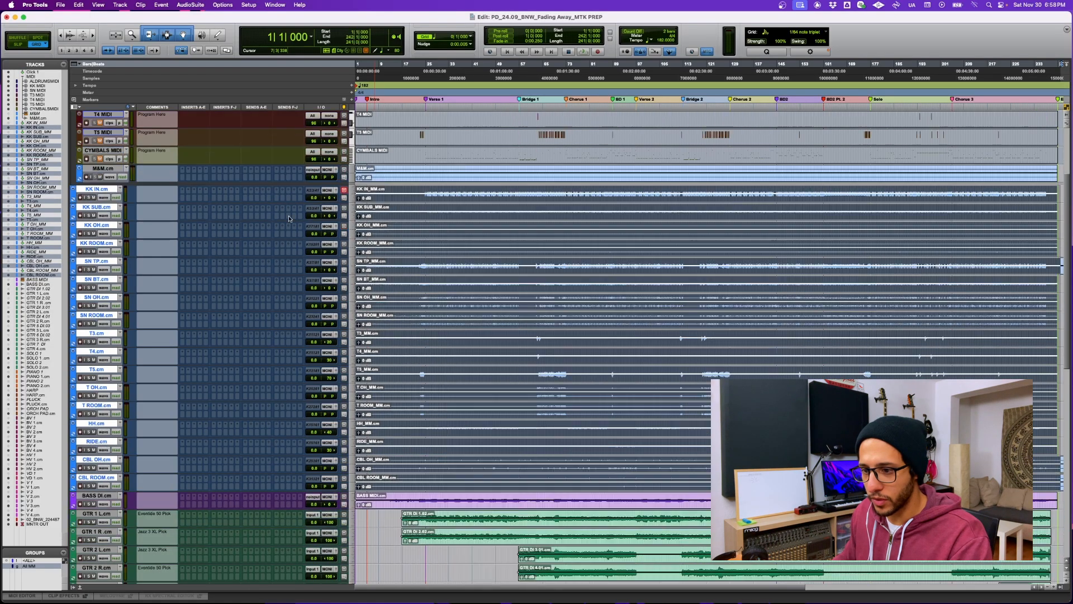
pyautogui.scroll(-2, 288, 217)
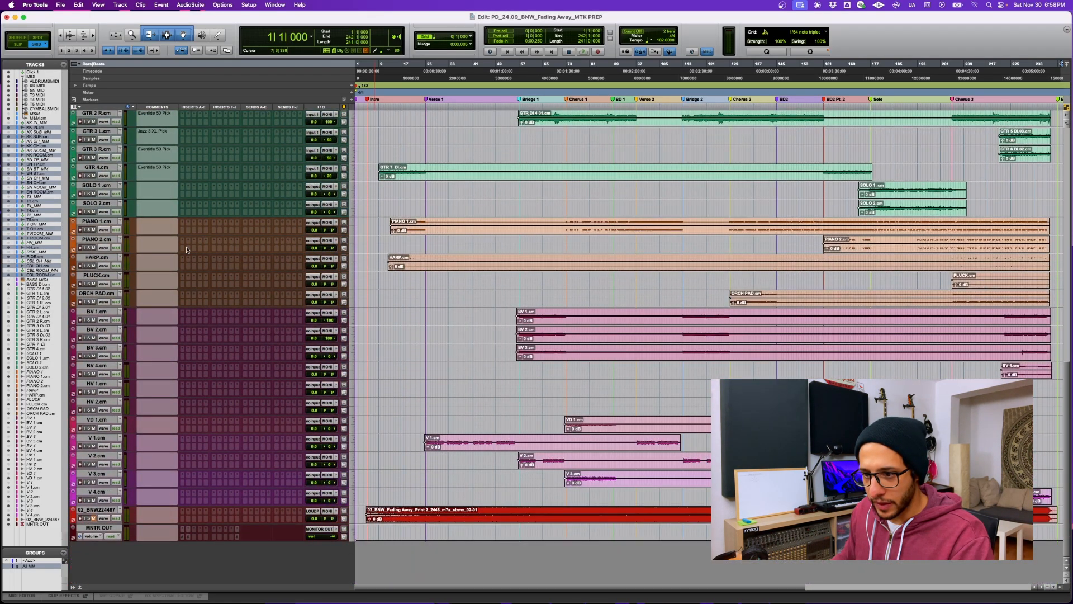
pyautogui.scroll(14, 72, 300)
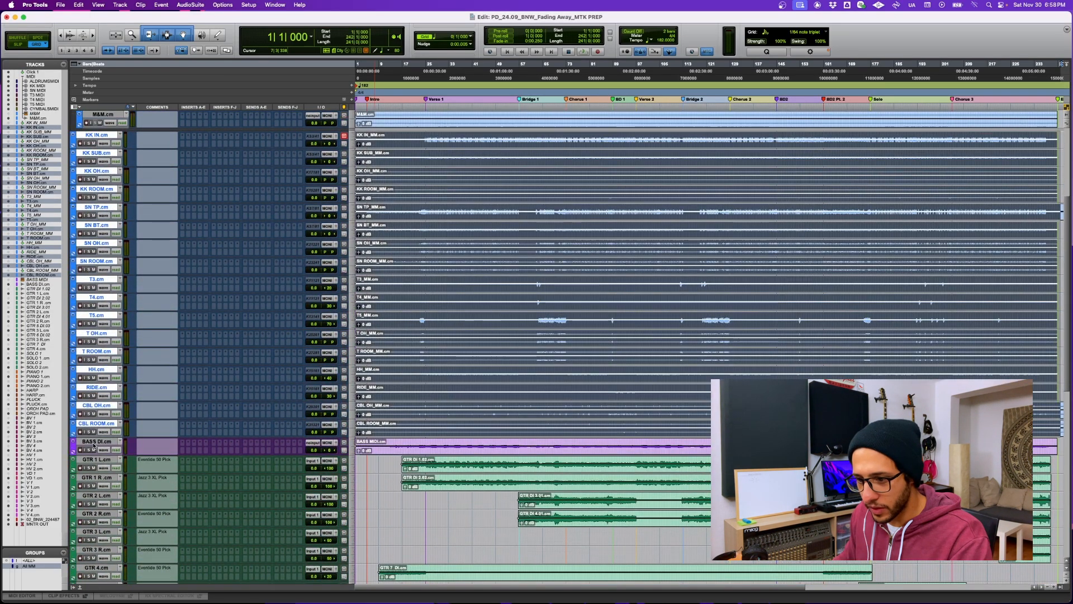
pyautogui.click(94, 444)
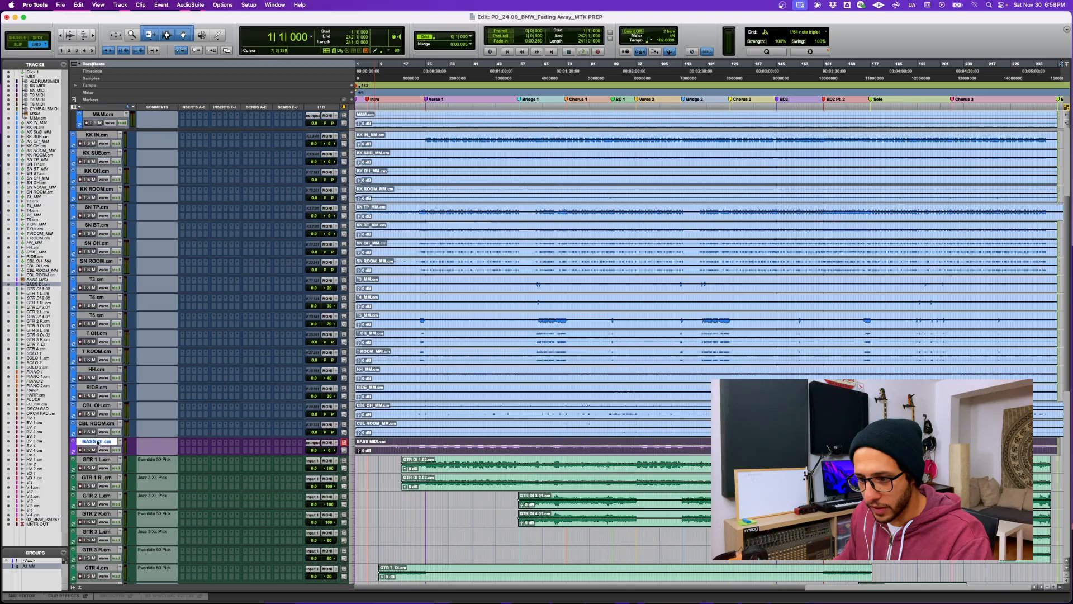
pyautogui.click(31, 280)
pyautogui.click(7, 281)
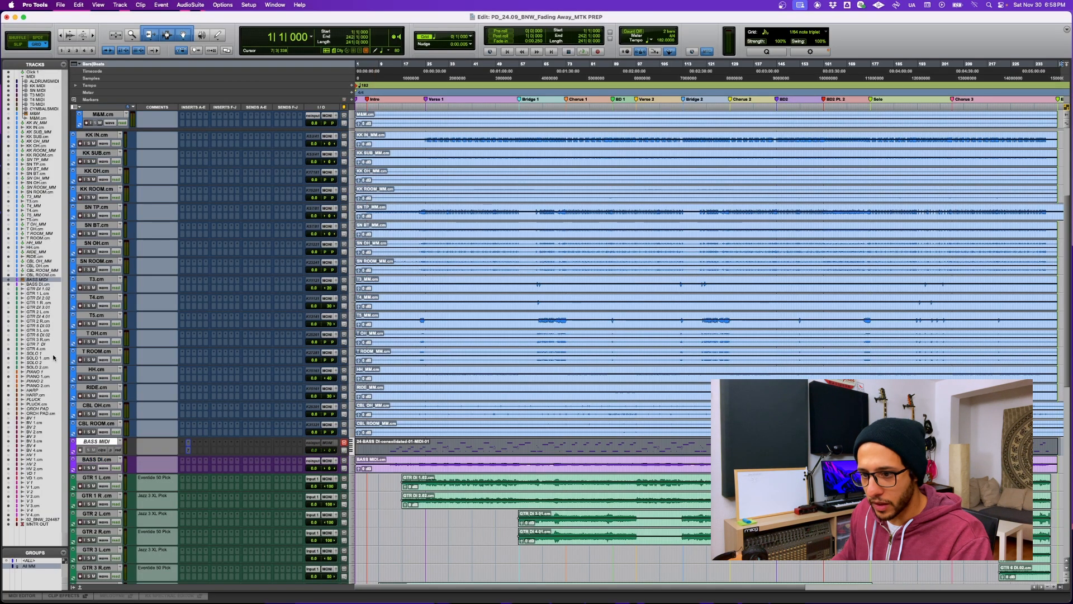
pyautogui.rightClick(103, 441)
pyautogui.click(127, 400)
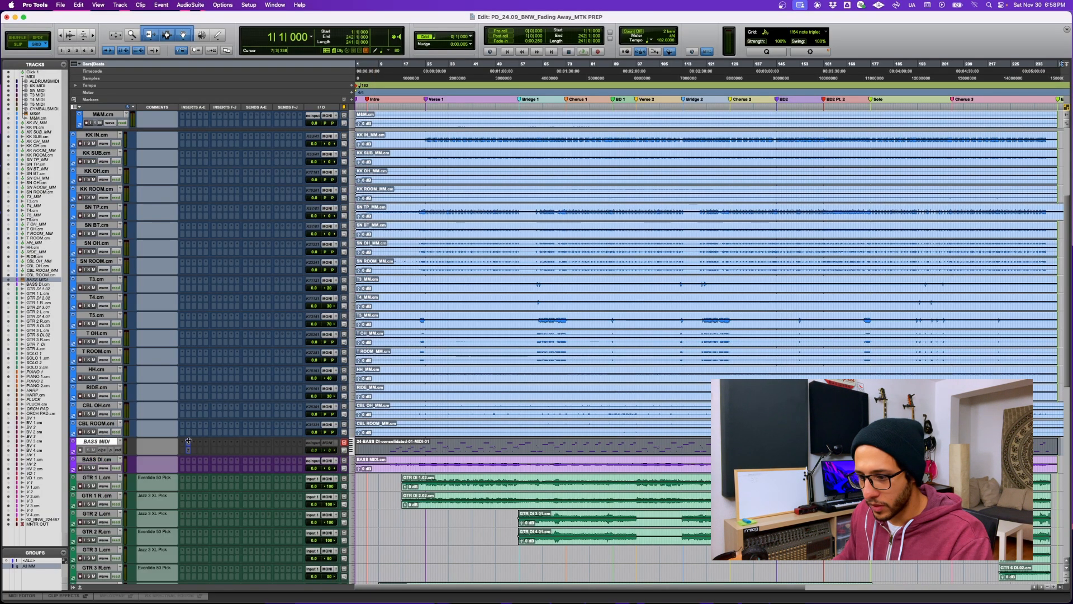
# Remove the plug-in insert from the BASS MIDI track and move the track directly below CYMBALS MIDI
pyautogui.click(220, 405)
pyautogui.click(214, 417)
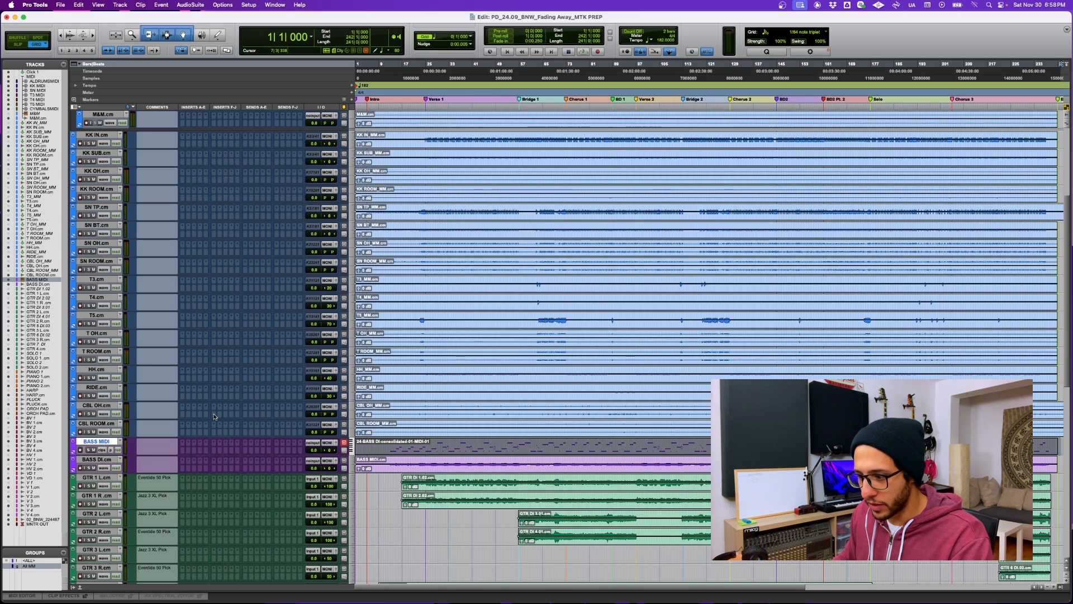
pyautogui.moveTo(97, 442); pyautogui.dragTo(130, 274)
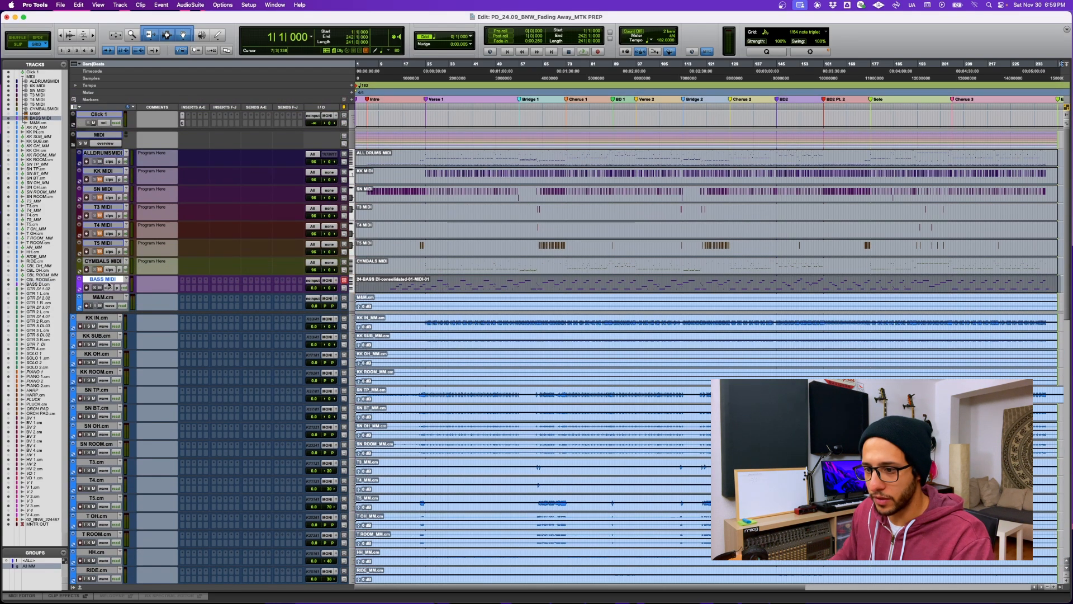
# Rename the consolidated clip on the BASS MIDI track as BASS MIDI
pyautogui.scroll(-15, 223, 268)
pyautogui.scroll(14, 246, 262)
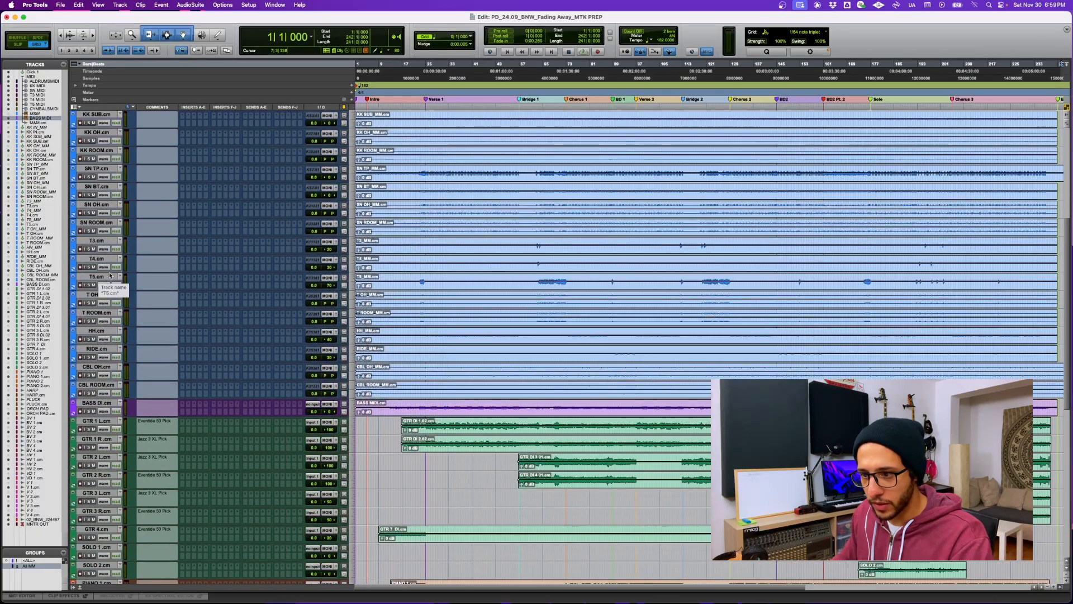
pyautogui.rightClick(431, 267)
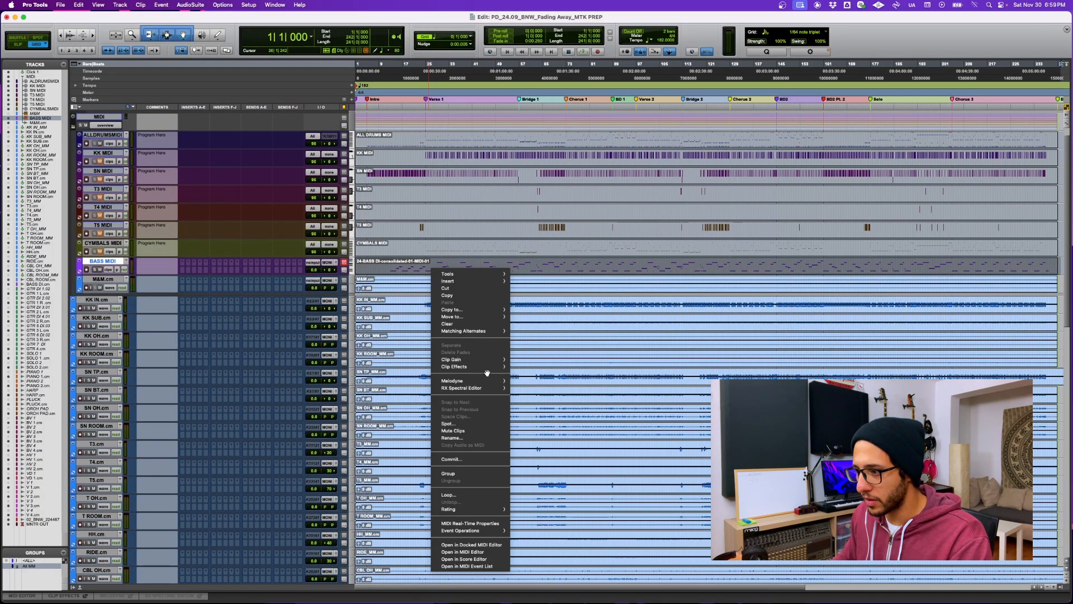
pyautogui.click(455, 438)
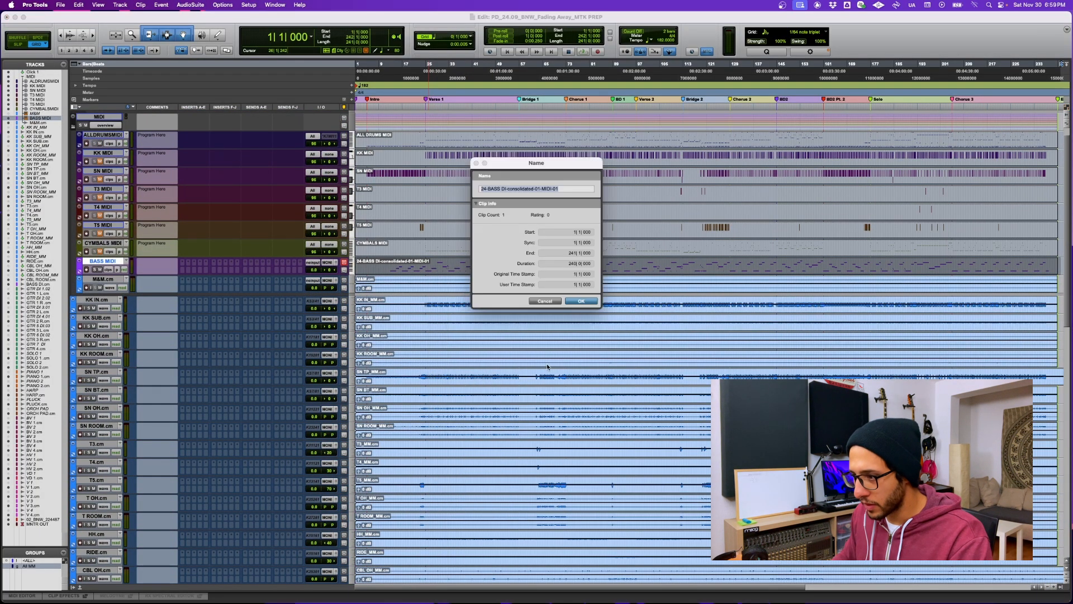
pyautogui.write('BASS MIDI')
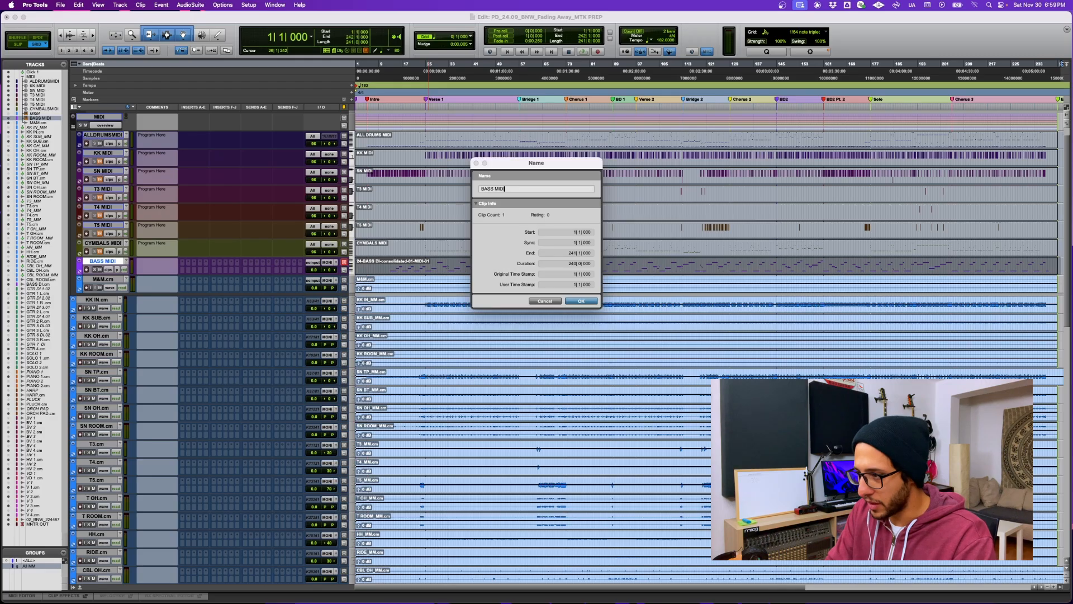
pyautogui.press('Return')
# Delete the M&M.cm track from the session
pyautogui.scroll(-6, 322, 308)
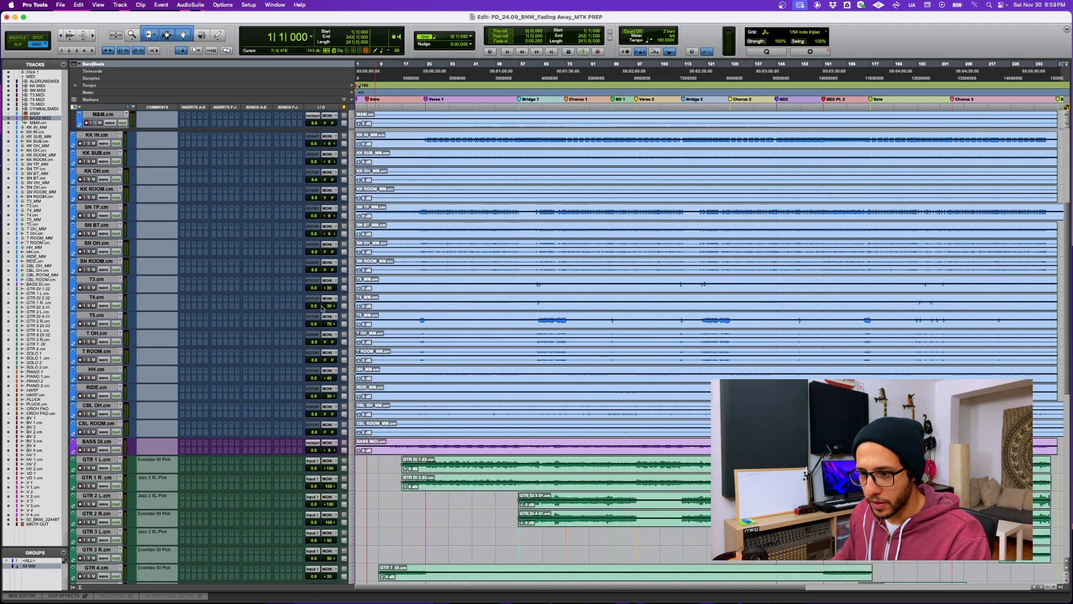
pyautogui.scroll(4, 322, 308)
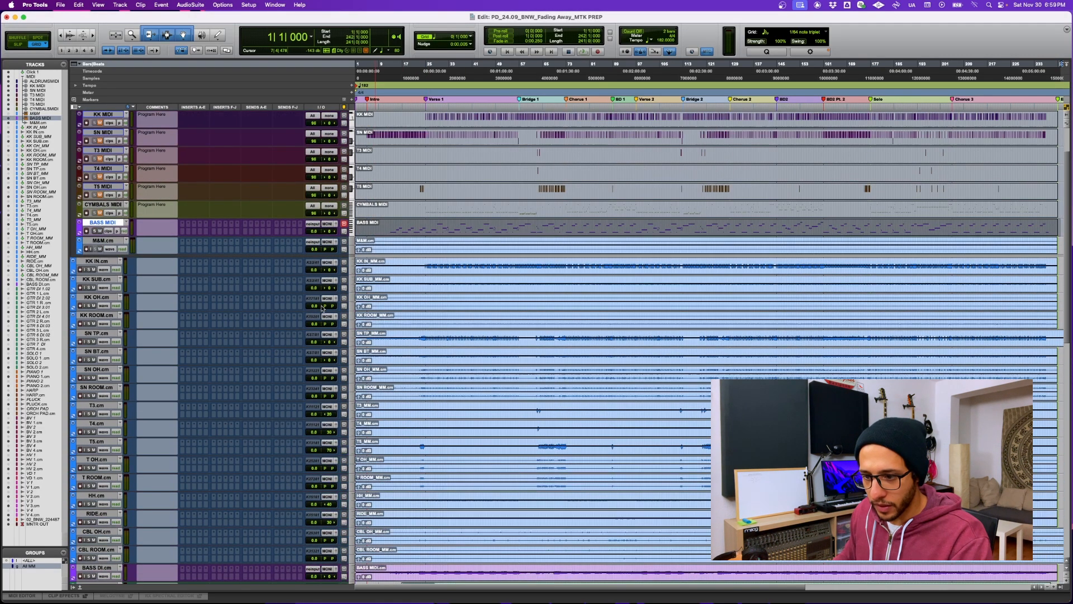
pyautogui.click(106, 241)
pyautogui.rightClick(107, 241)
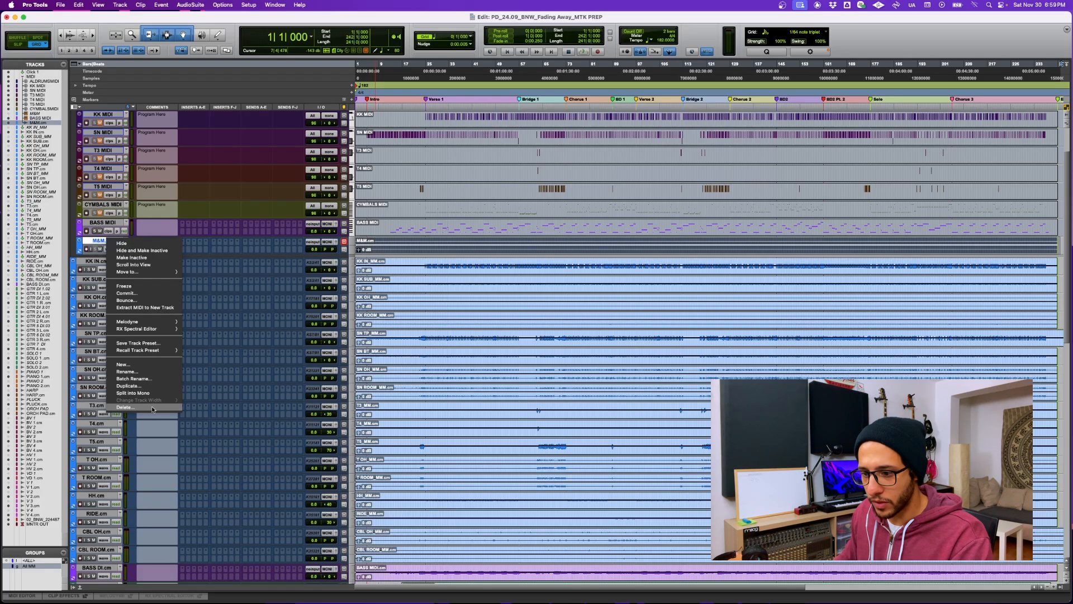
pyautogui.click(127, 407)
pyautogui.click(594, 245)
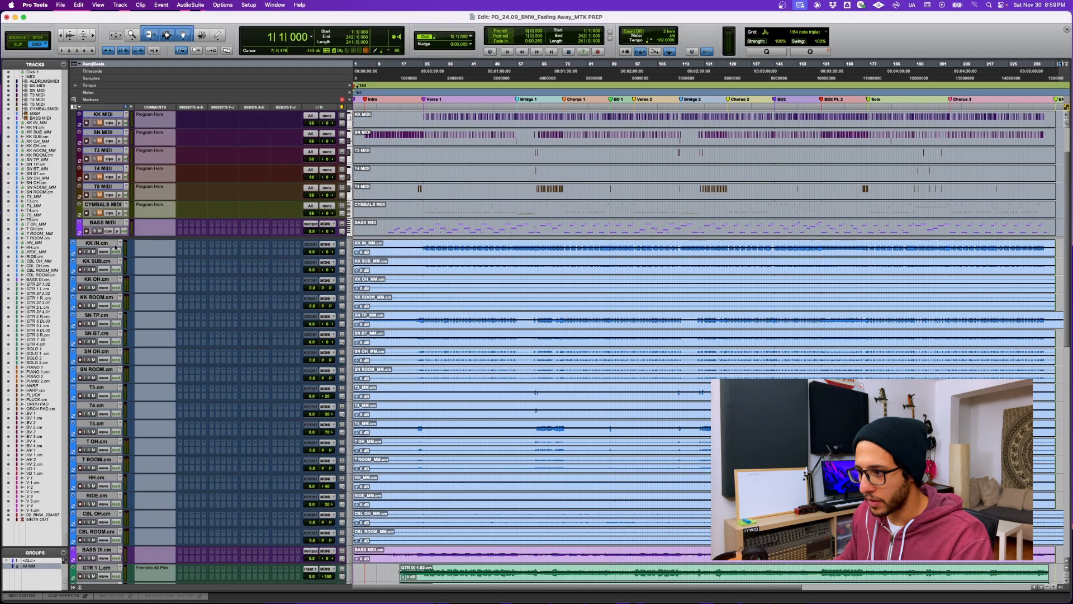
# Show the hidden original guitar DI tracks from GTR DI 2.02 to GTR 7 DI among the committed guitars
pyautogui.scroll(-5, 102, 233)
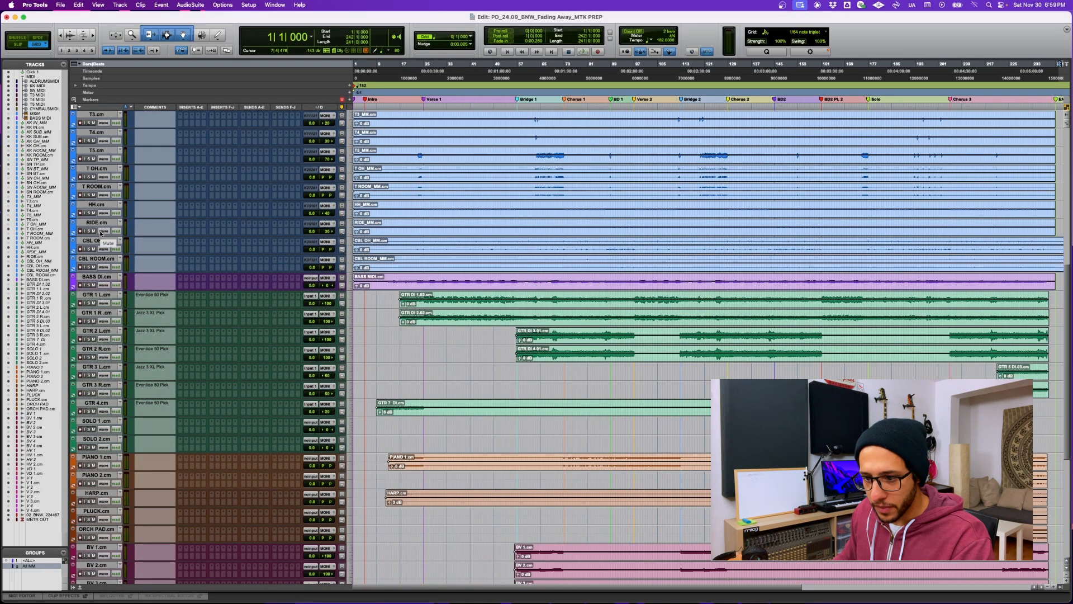
pyautogui.scroll(-5, 101, 234)
pyautogui.scroll(10, 102, 240)
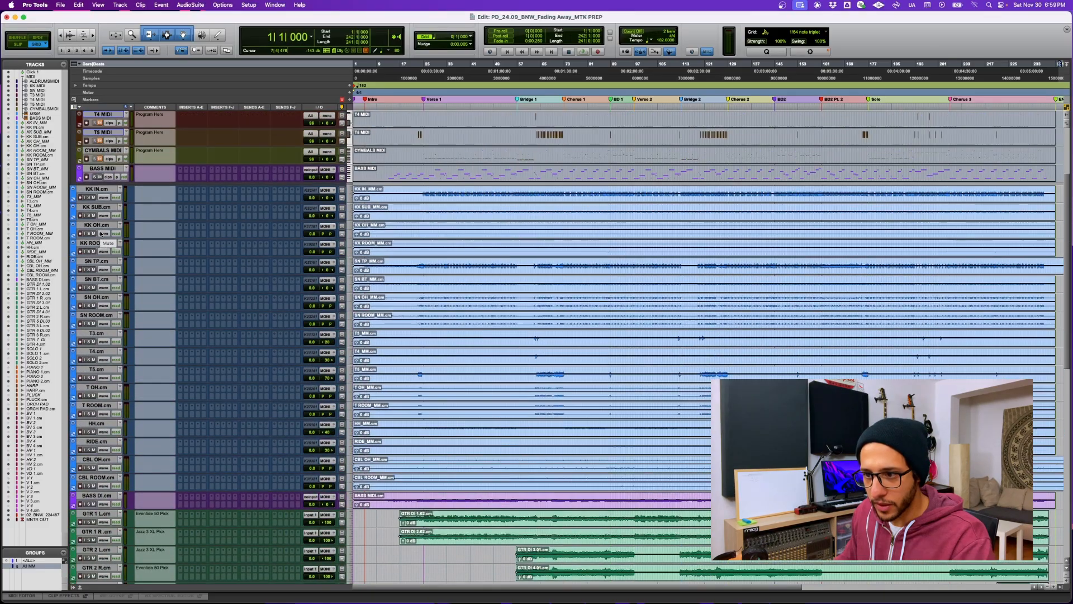
pyautogui.scroll(-5, 108, 286)
pyautogui.click(99, 295)
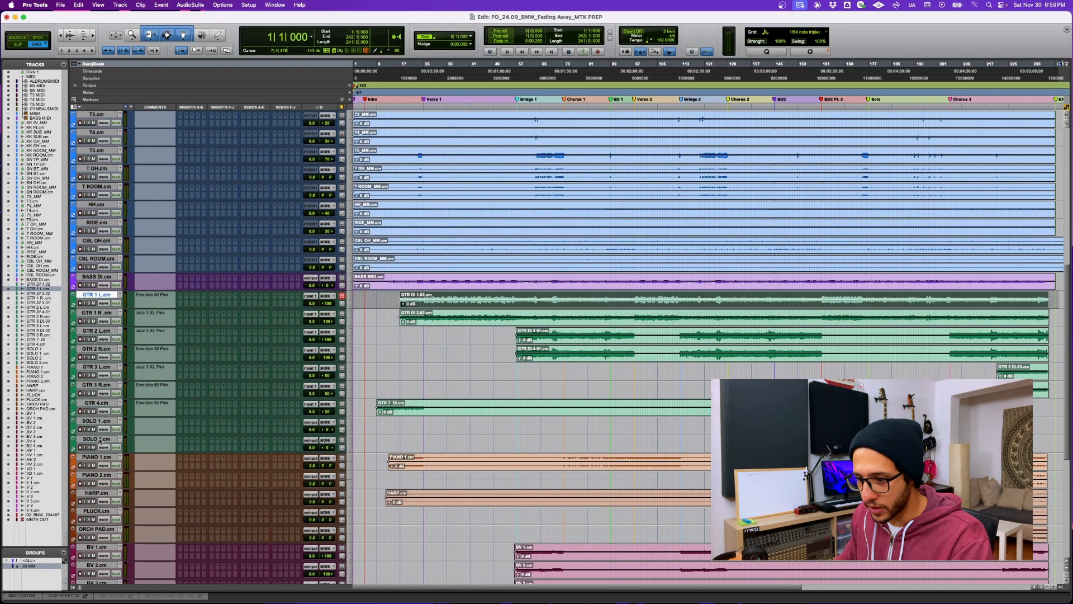
pyautogui.keyDown('shift'); pyautogui.click(99, 407); pyautogui.keyUp('shift')
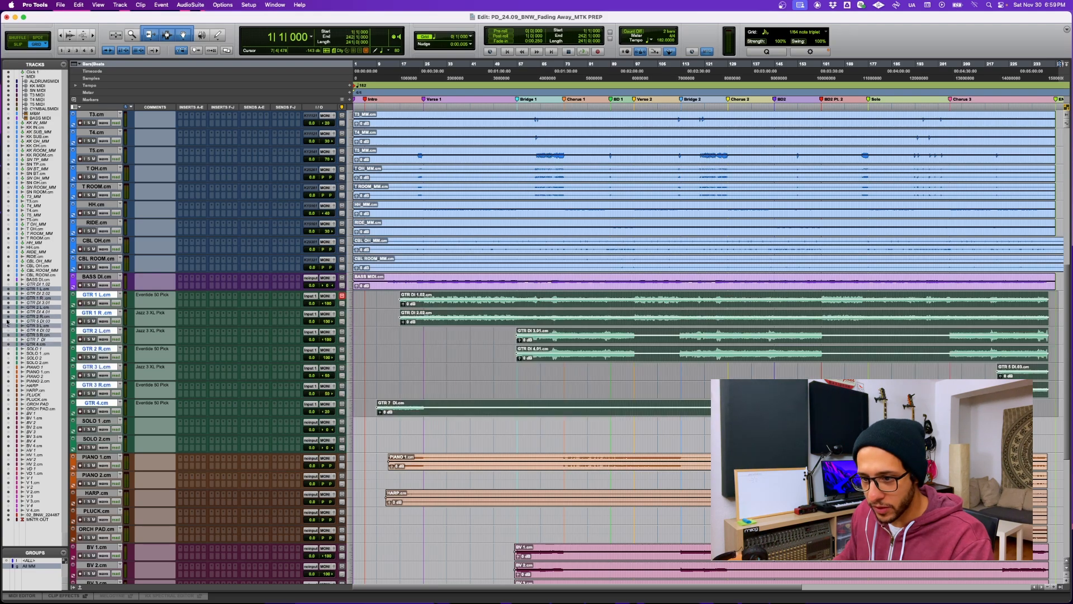
pyautogui.click(9, 340)
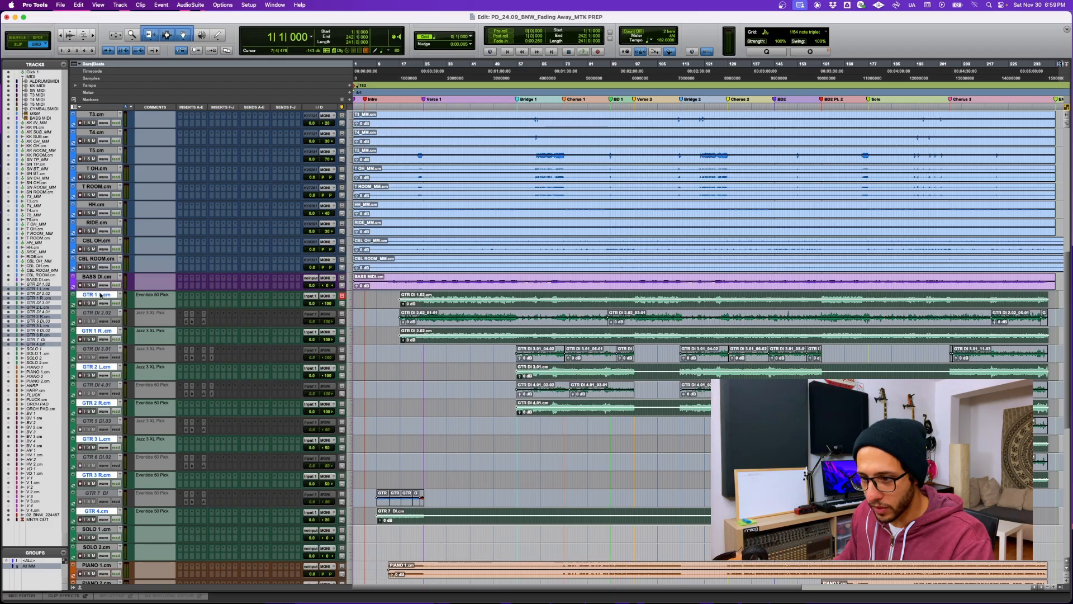
# Make the original guitar DI tracks from GTR DI 2.02 to GTR 7 DI active and clear their plug-in inserts
pyautogui.moveTo(100, 296); pyautogui.dragTo(101, 305)
pyautogui.click(99, 314)
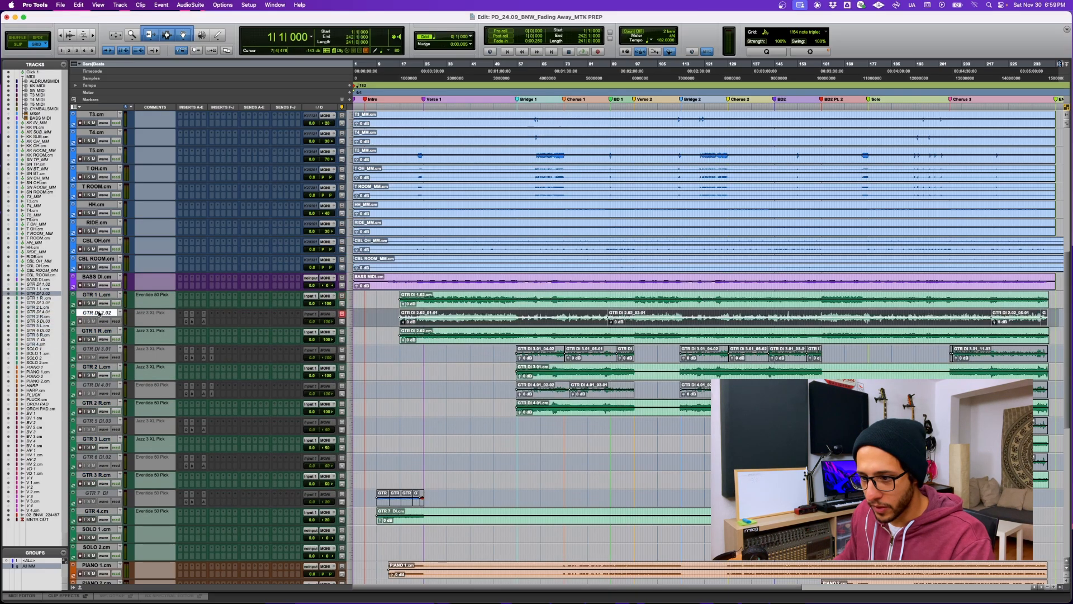
pyautogui.keyDown('shift'); pyautogui.click(95, 494); pyautogui.keyUp('shift')
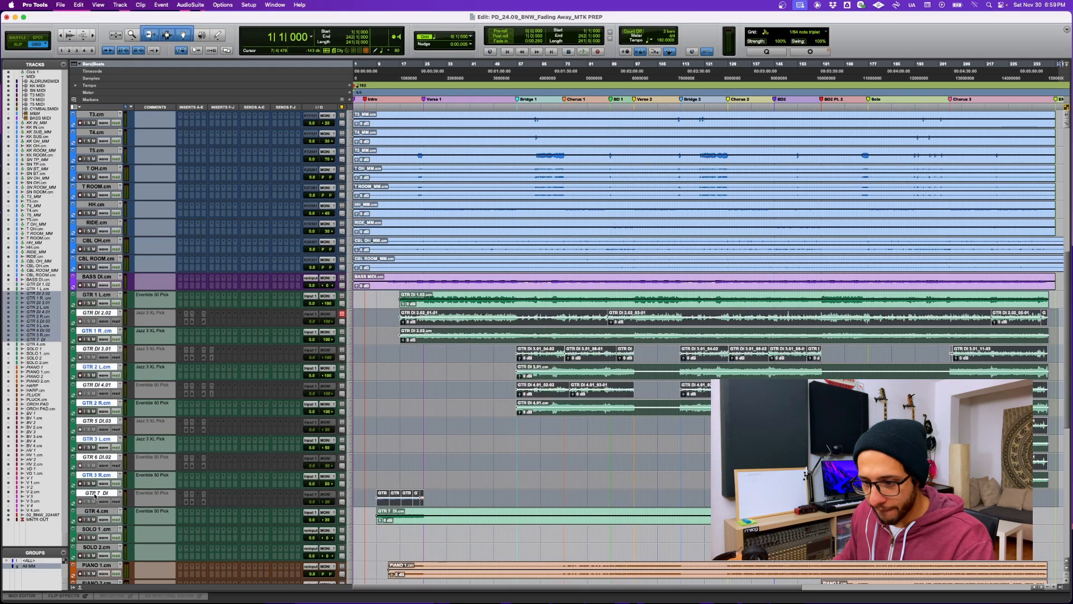
pyautogui.rightClick(95, 495)
pyautogui.click(138, 444)
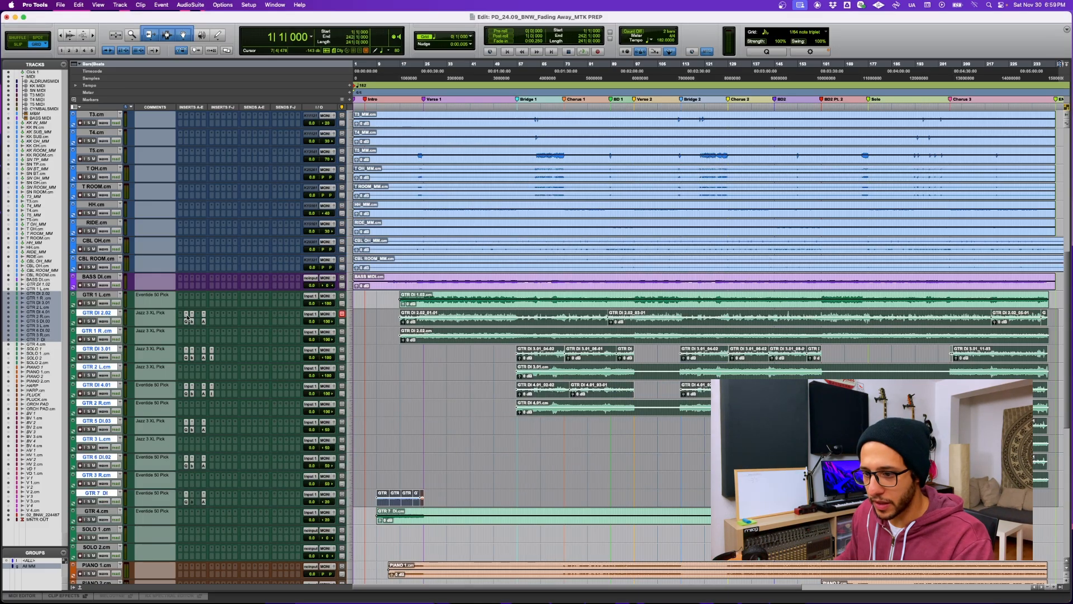
pyautogui.click(188, 317)
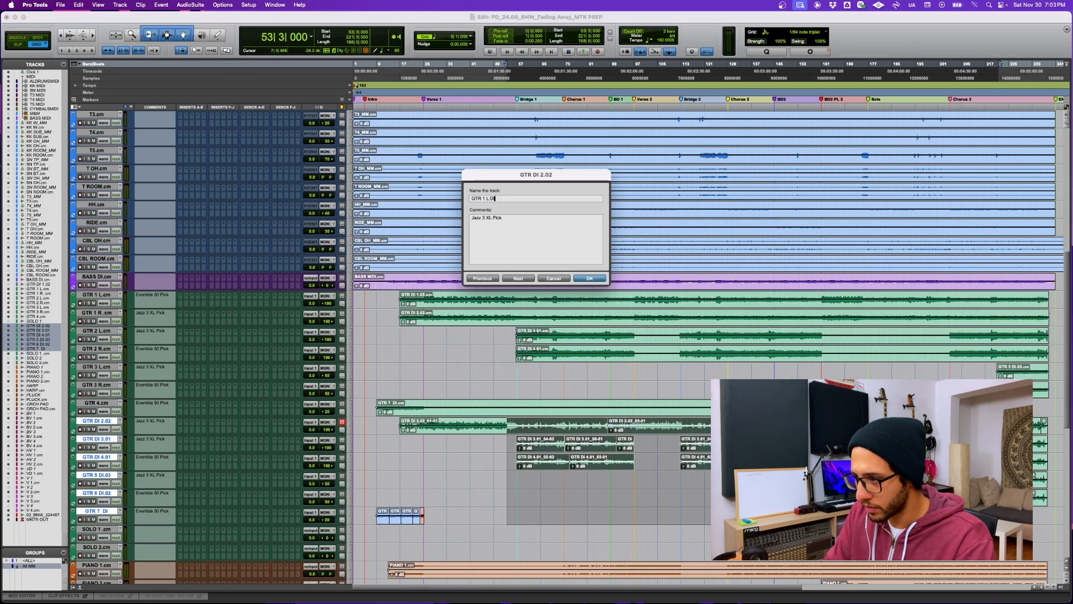
# Rename the first four guitar DI tracks as GTR 1 L DI, GTR 1 R DI, GTR 2 L DI and GTR 2 R DI
pyautogui.press('super+Right')
pyautogui.write('GTR 1 R DI')
pyautogui.press('super+Right')
pyautogui.write('GTR 2 L DI')
pyautogui.press('super+Right')
pyautogui.write('GTR 2 R DI')
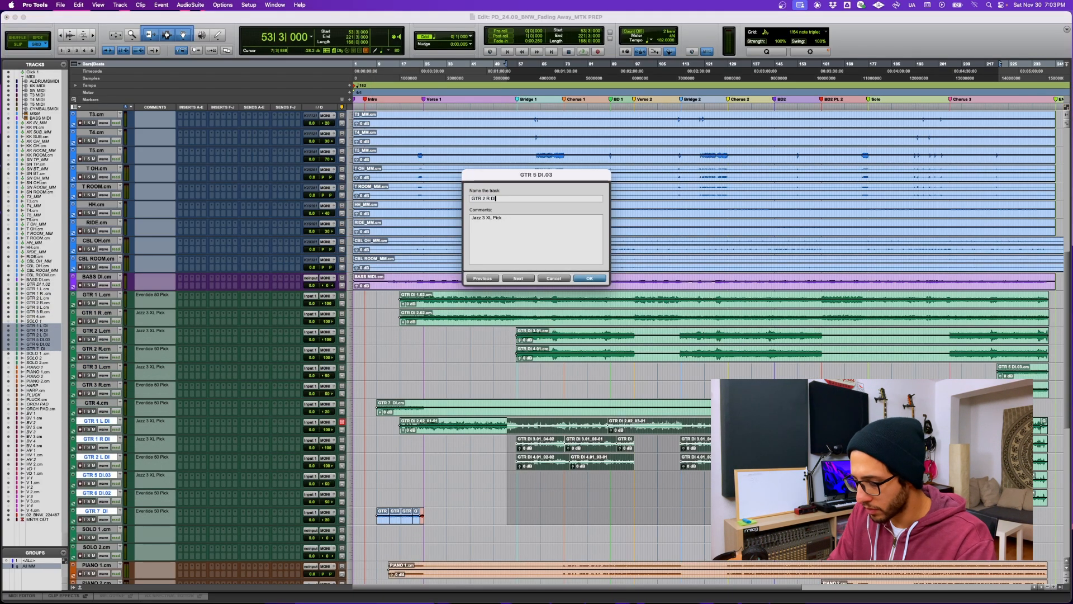
# Rename the next two guitar DI tracks as GTR 3 L DI and GTR 3 R DI, and reset the first solo track's name to SOLO 1.cm
pyautogui.press('super+Right')
pyautogui.write('GTR 3 L DI')
pyautogui.press('space')
pyautogui.press('space')
pyautogui.doubleClick(97, 529)
pyautogui.write('SOLO 1.cm')
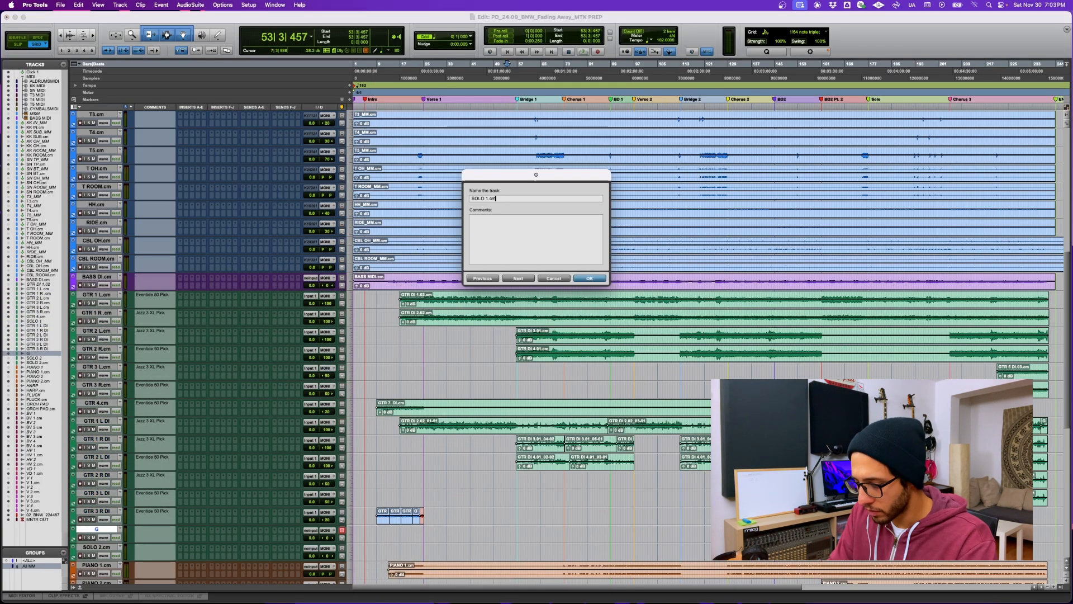
pyautogui.press('Return')
# Show the hidden GTR DI 1.02 track between the committed guitars and the other guitar DI tracks
pyautogui.click(101, 511)
pyautogui.click(107, 421)
pyautogui.click(9, 284)
pyautogui.moveTo(98, 295); pyautogui.dragTo(107, 429)
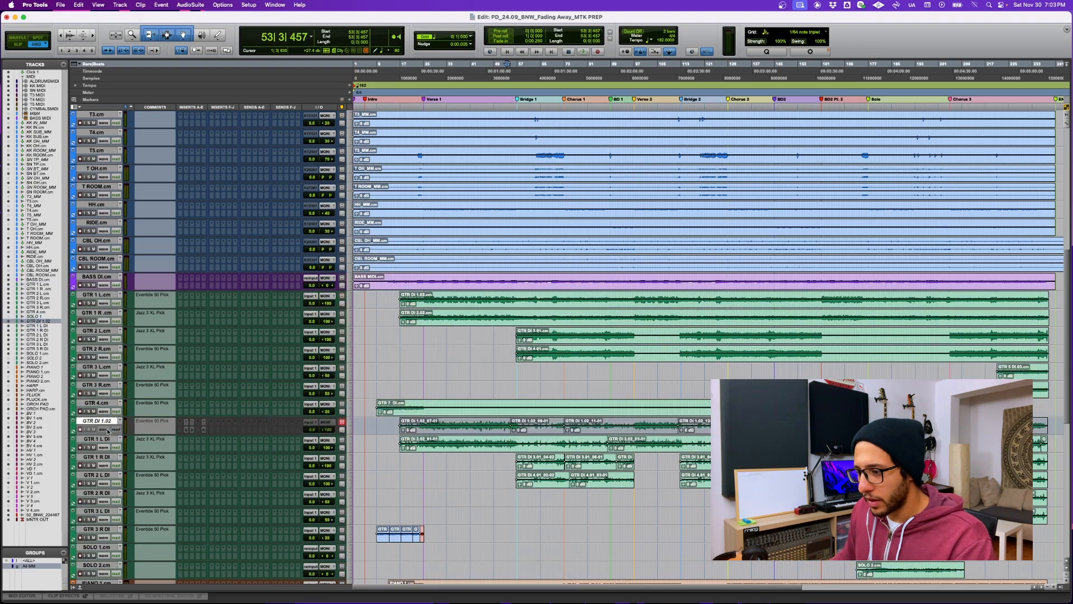
# Rename the guitar DI tracks in reverse order, from GTR 4 DI on the last one back to GTR 1 L DI on GTR DI 1.02
pyautogui.doubleClick(102, 528)
pyautogui.write('GTR 4 DI')
pyautogui.press('super+Left')
pyautogui.press('super+Left')
pyautogui.press('super+Left')
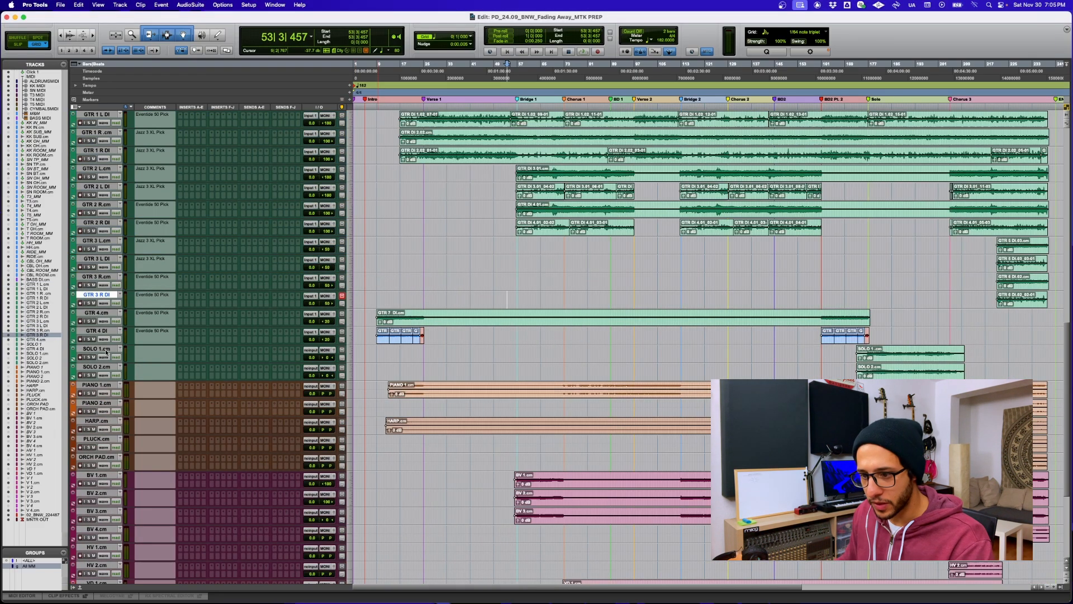
# Rename the clip on the BASS DI.cm track, together with its disk file, as BASS DI.cm
pyautogui.scroll(20, 92, 350)
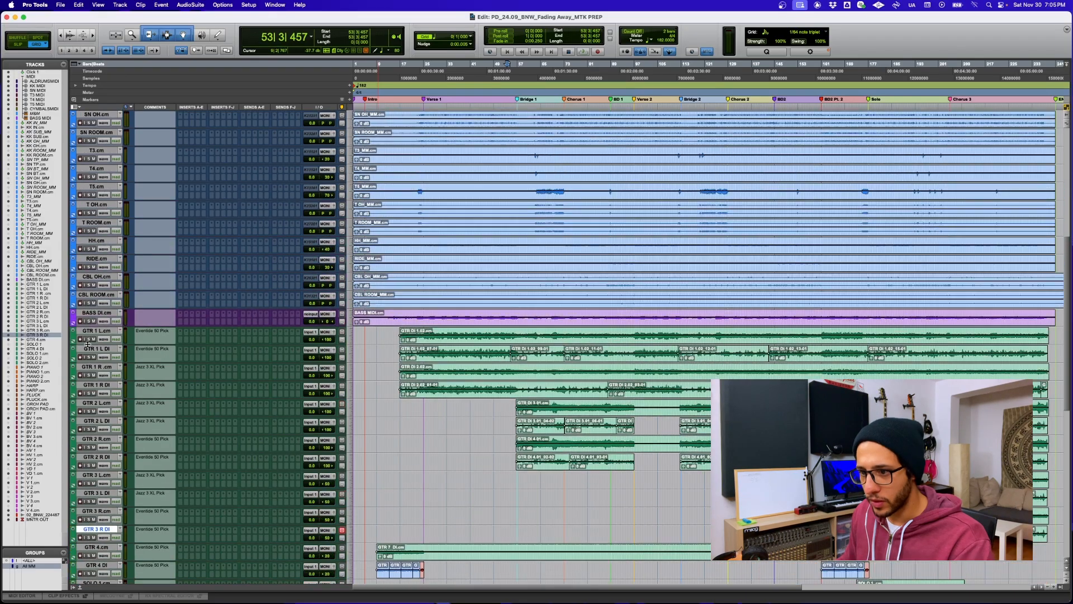
pyautogui.scroll(-15, 89, 345)
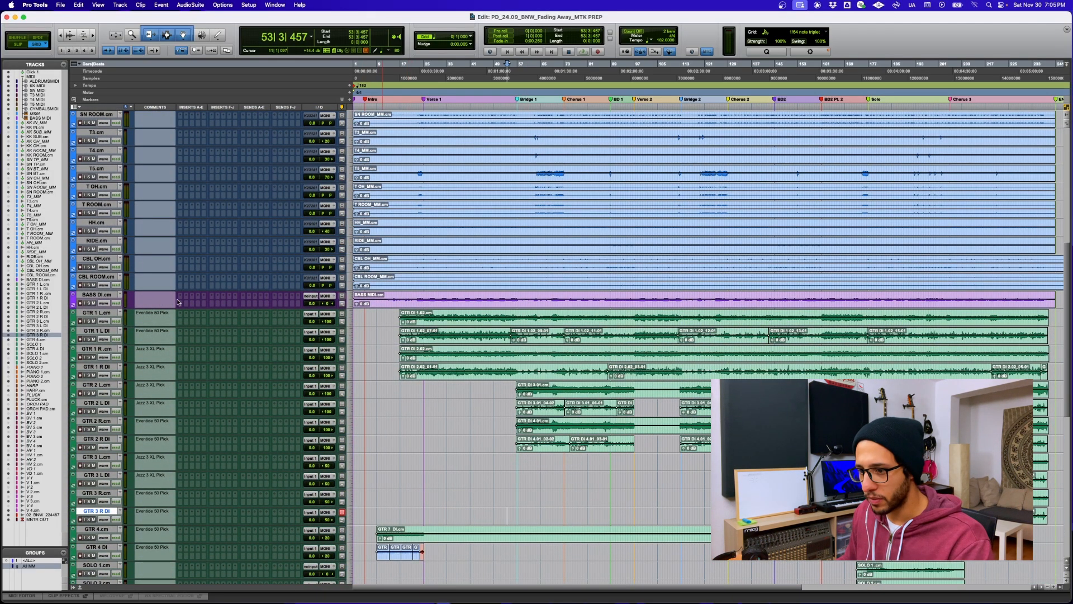
pyautogui.click(393, 303)
pyautogui.rightClick(388, 306)
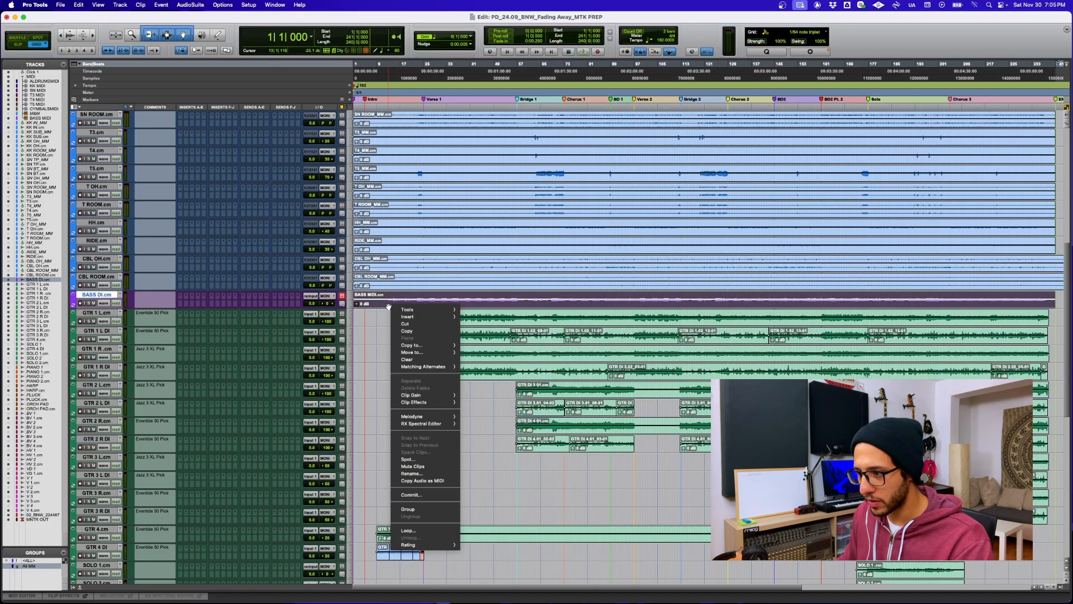
pyautogui.click(414, 473)
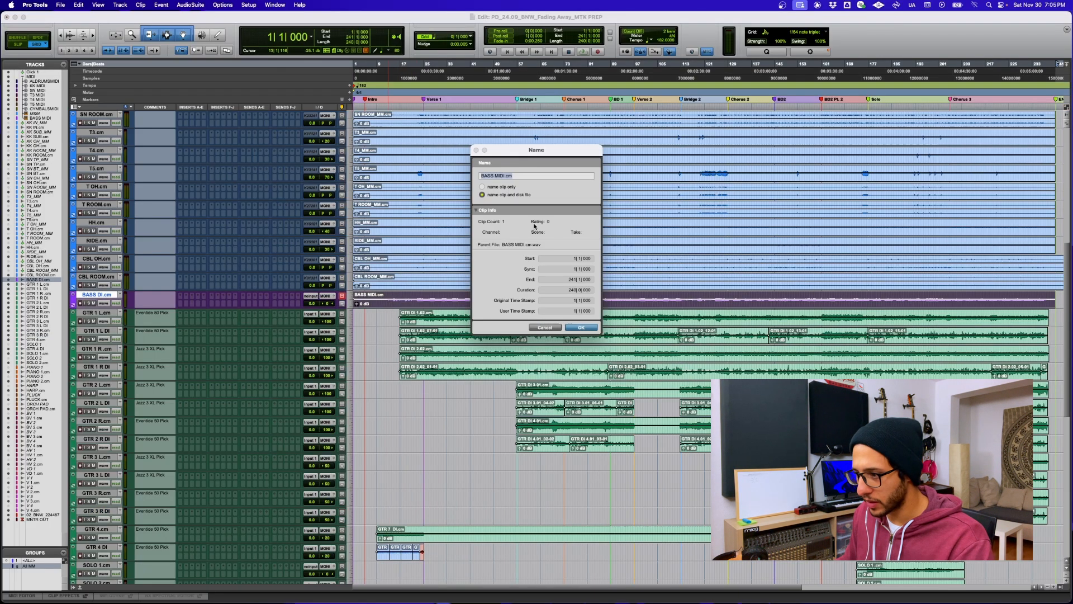
pyautogui.click(506, 176)
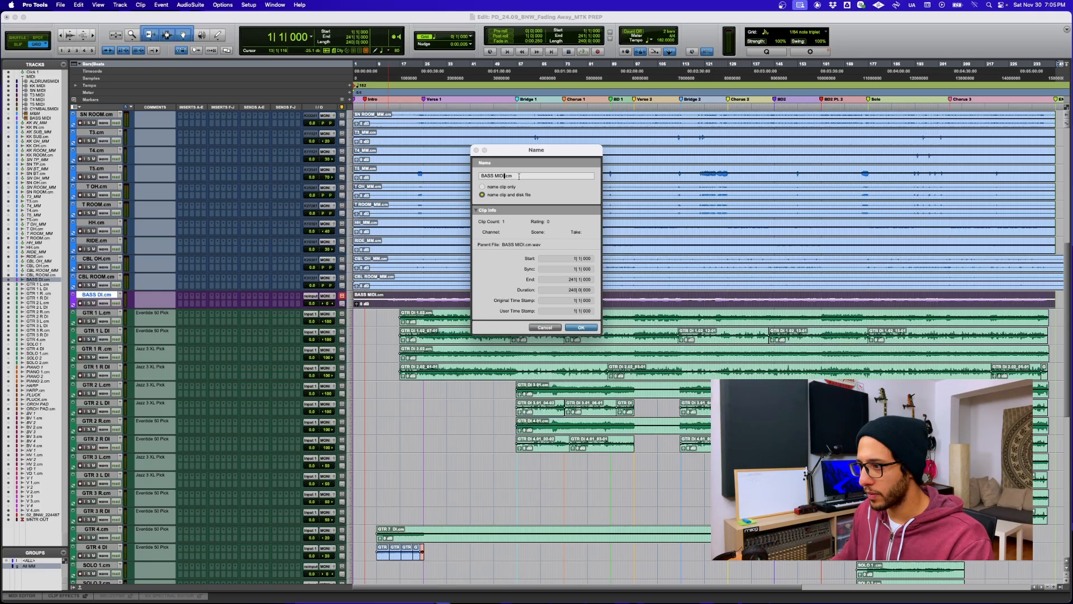
pyautogui.press('BackSpace')
pyautogui.press('BackSpace')
pyautogui.press('BackSpace')
pyautogui.press('BackSpace')
pyautogui.write('DI')
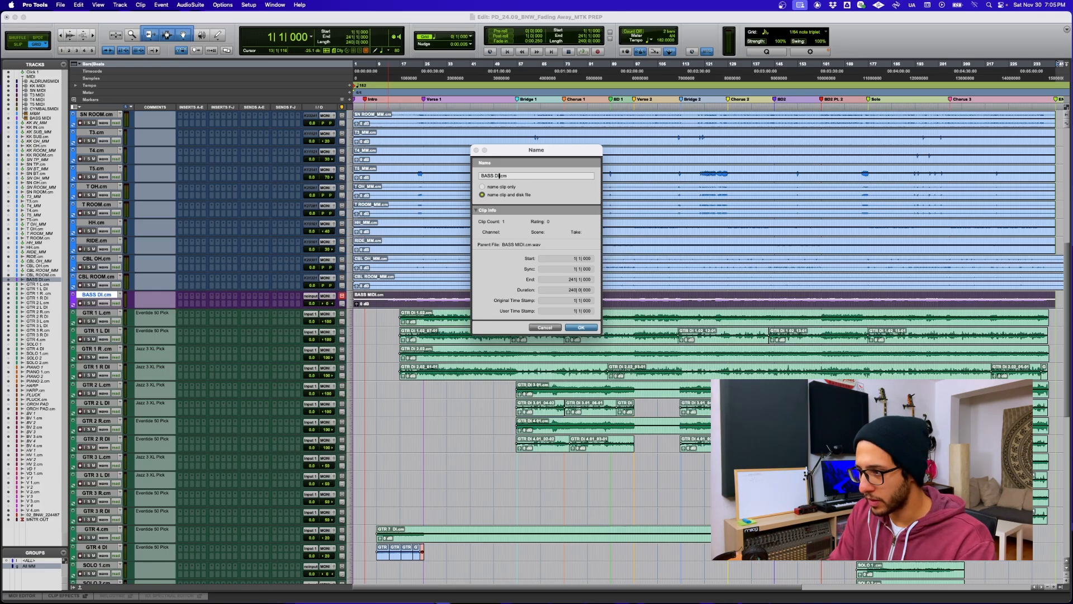
pyautogui.press('Return')
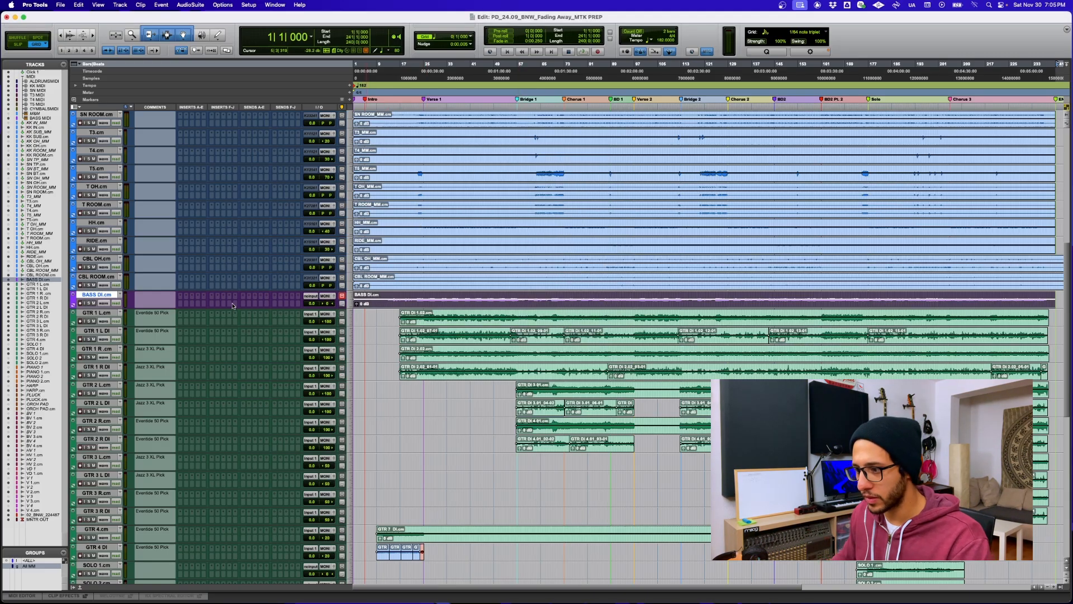
pyautogui.scroll(-10, 232, 305)
pyautogui.scroll(-8, 235, 306)
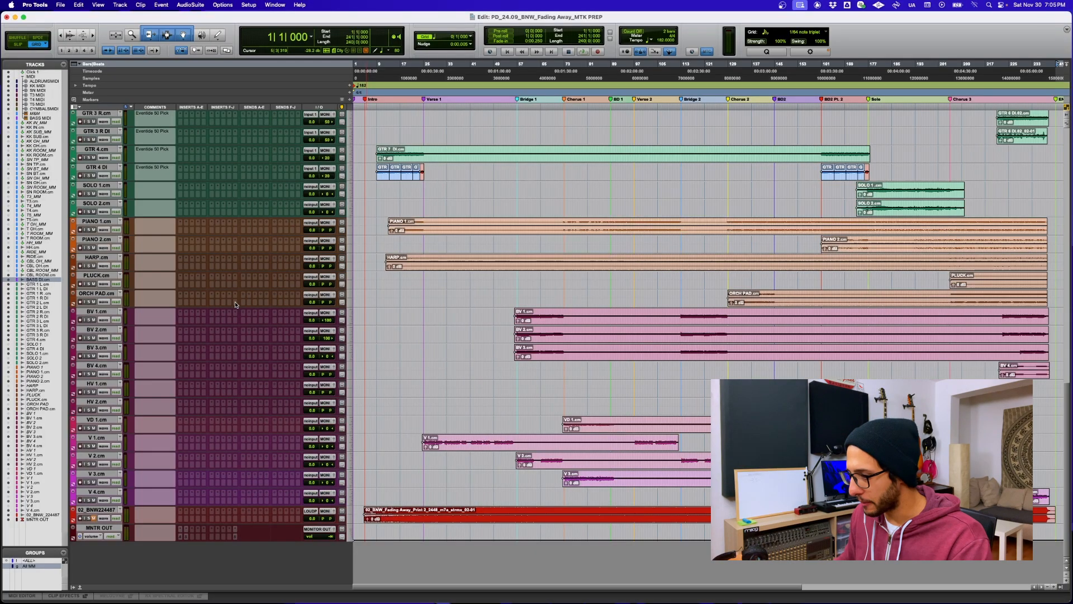
pyautogui.scroll(20, 235, 305)
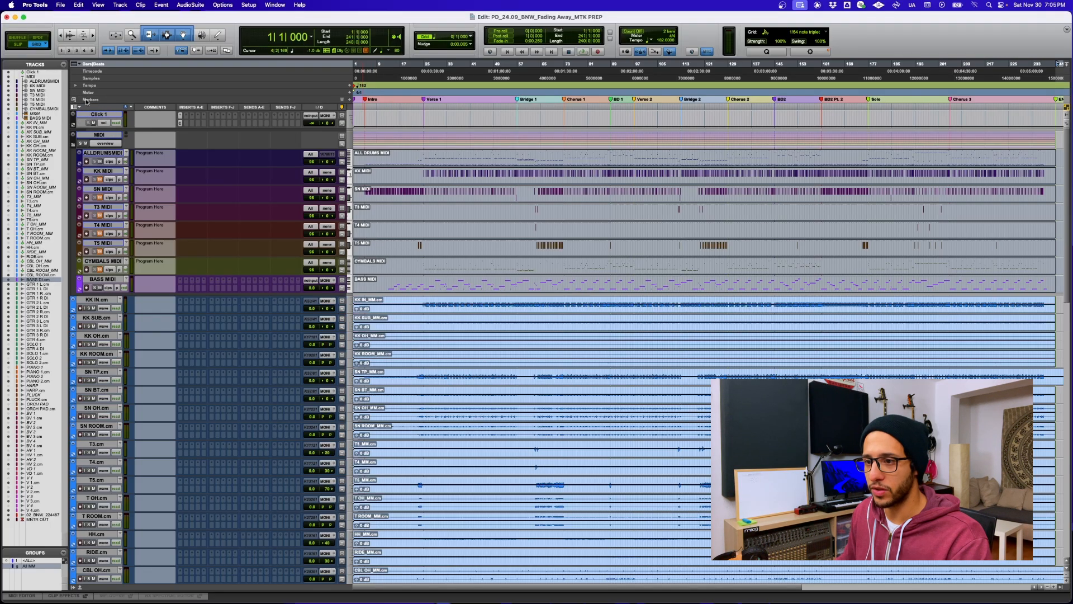
pyautogui.click(350, 101)
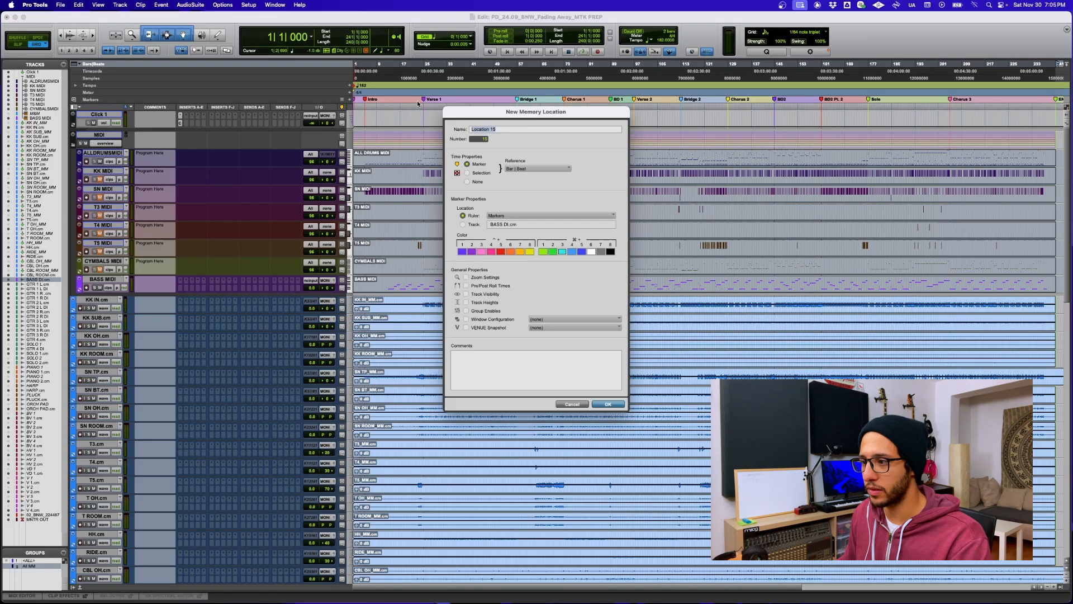
pyautogui.click(573, 404)
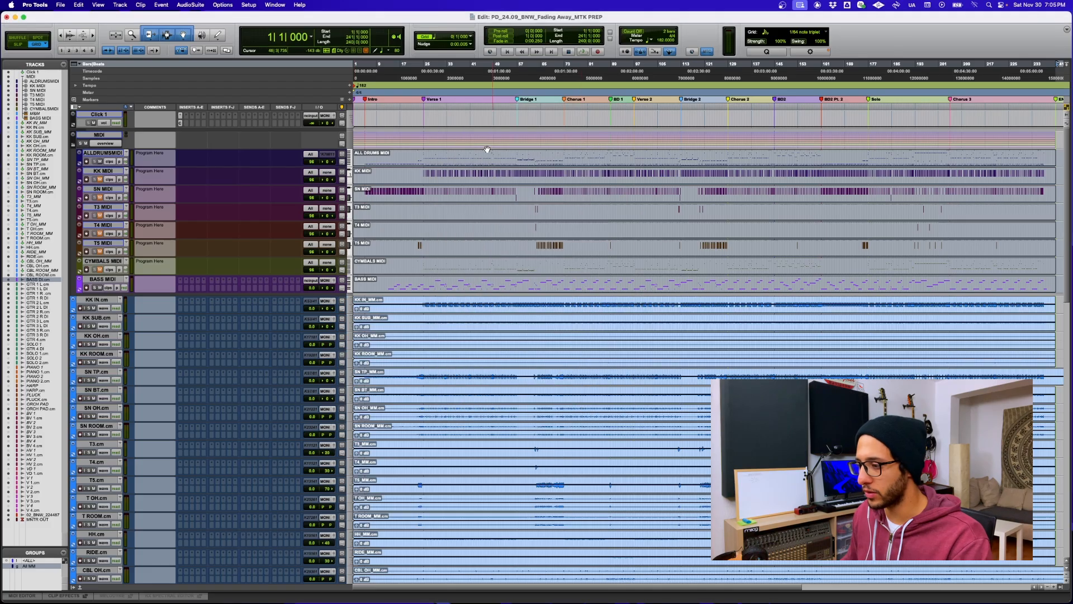
pyautogui.click(464, 118)
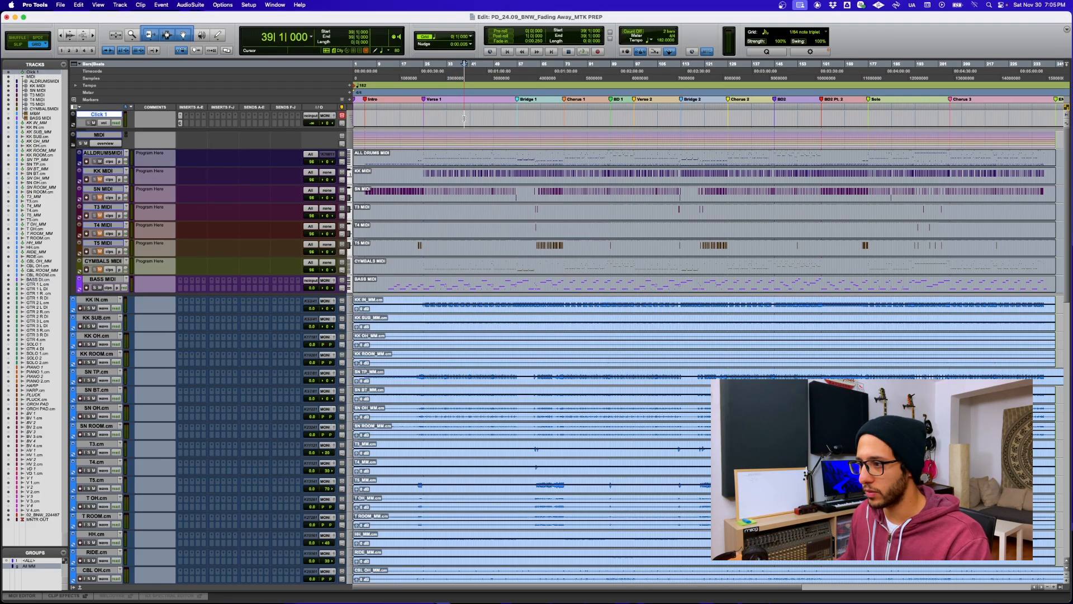
pyautogui.press('KP_Enter')
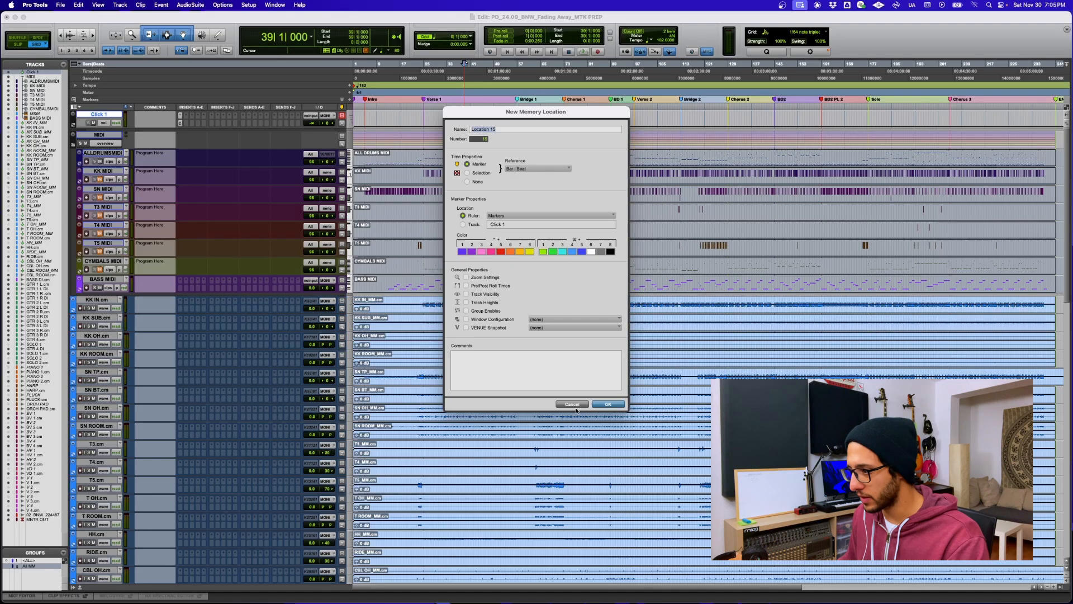
pyautogui.click(609, 404)
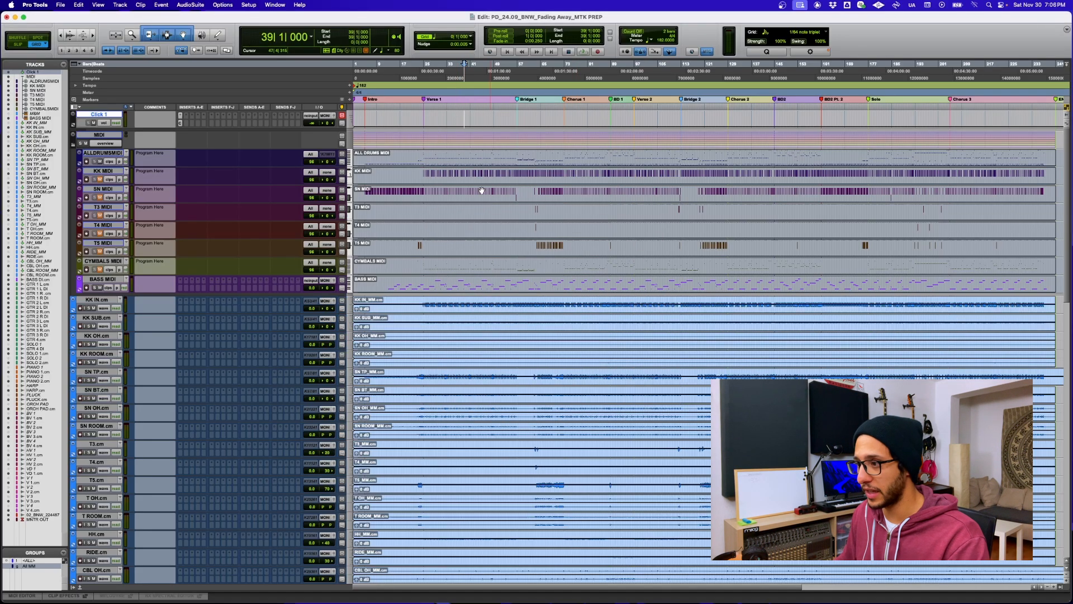
# Create one new MIDI track and move it above the Click 1 track, as the first track in the session
pyautogui.scroll(-5, 132, 188)
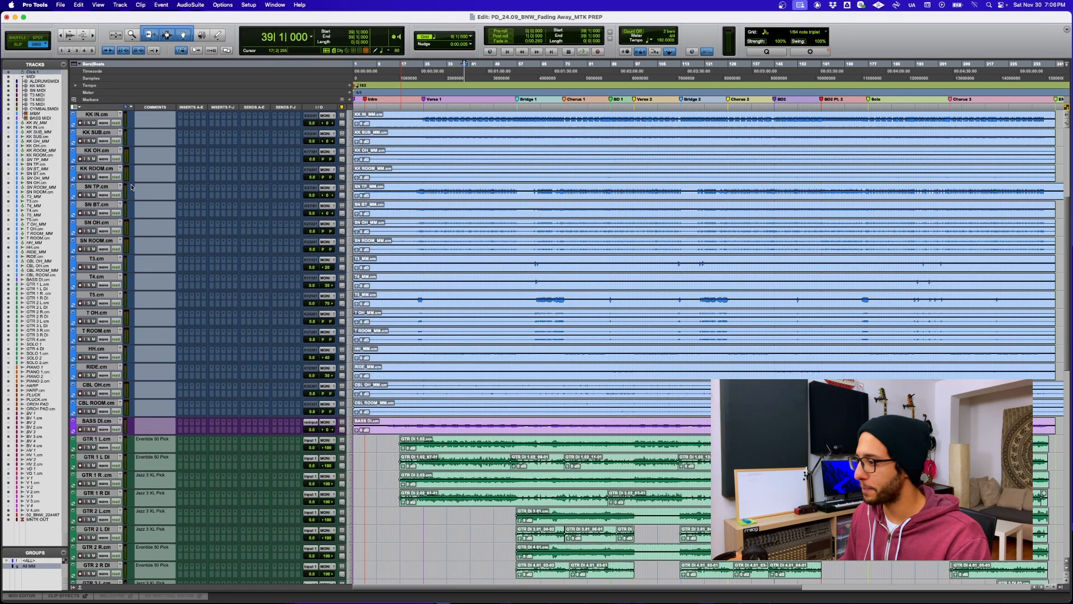
pyautogui.scroll(-15, 132, 187)
pyautogui.scroll(8, 132, 187)
pyautogui.scroll(12, 132, 188)
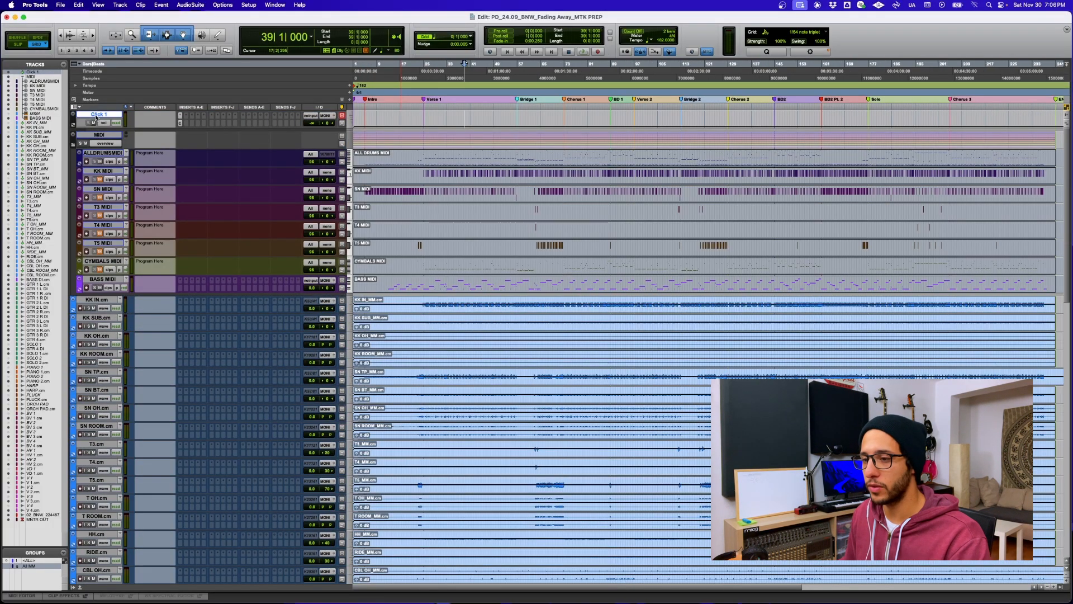
pyautogui.click(111, 280)
pyautogui.press('super+shift+n')
pyautogui.press('super+Right')
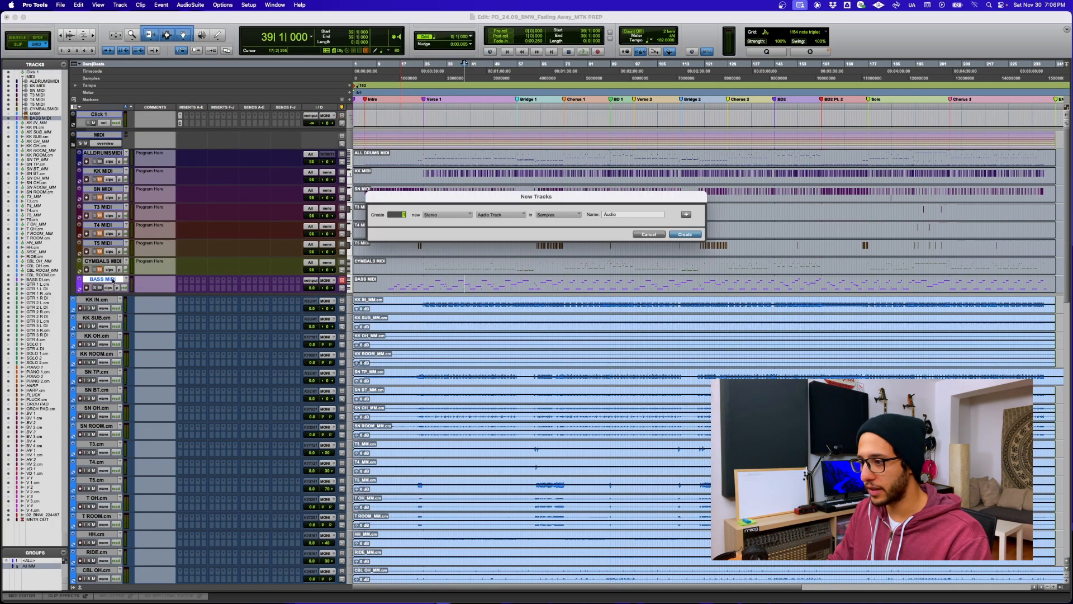
pyautogui.press('super+Down')
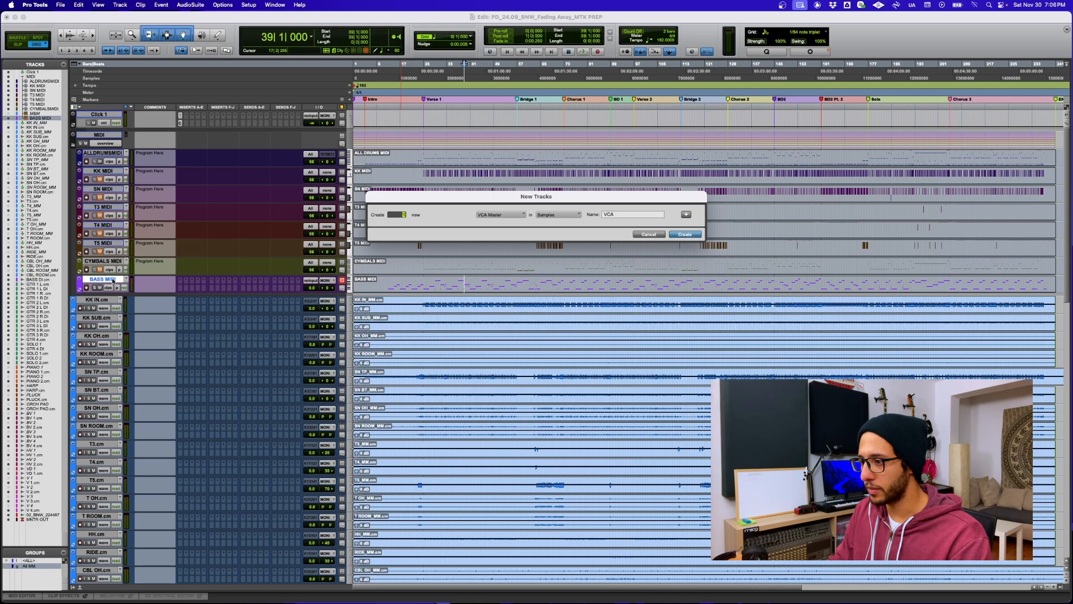
pyautogui.press('super+Down')
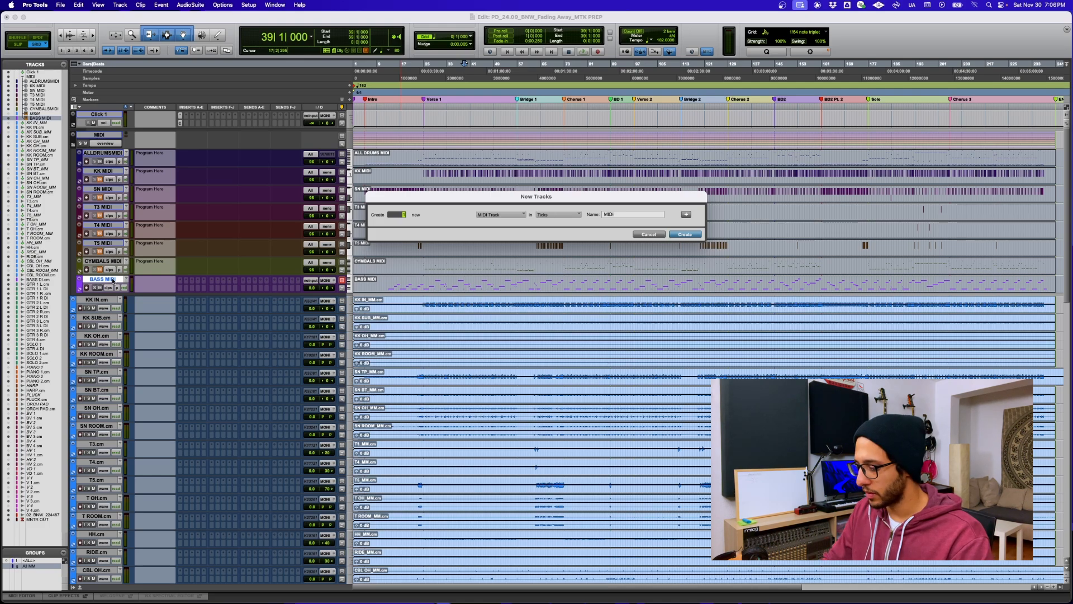
pyautogui.press('Return')
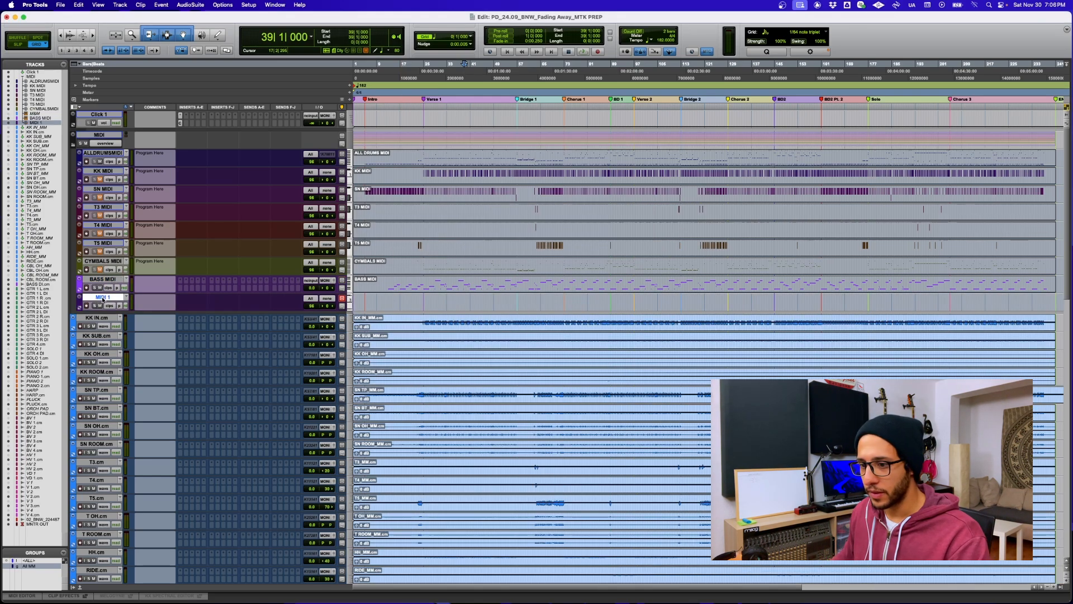
pyautogui.moveTo(102, 299); pyautogui.dragTo(104, 117)
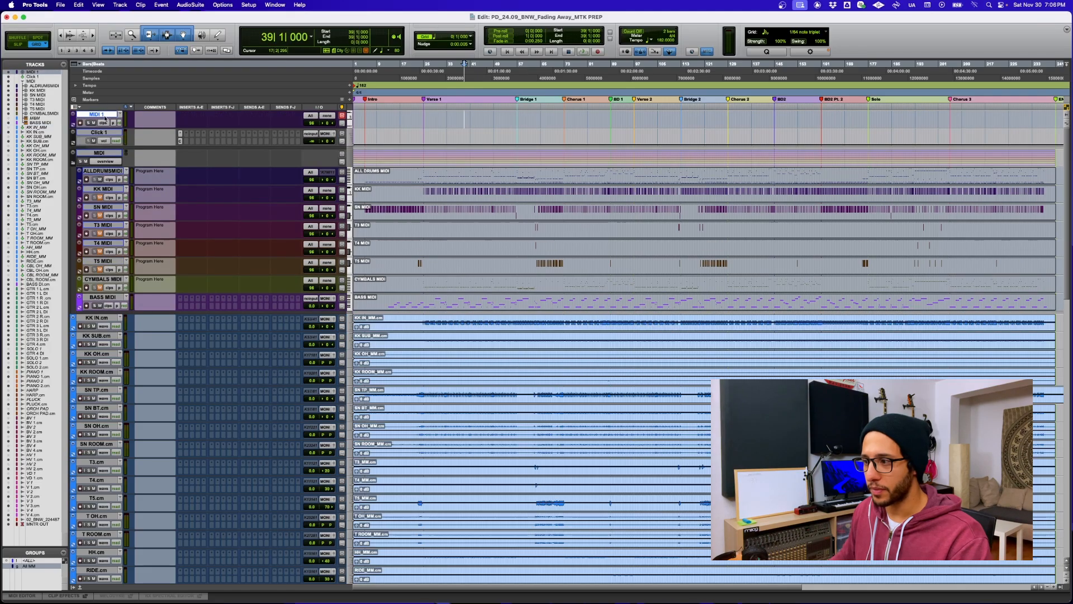
# Rename the new MIDI track as TEMPO MAP&MARKERS
pyautogui.doubleClick(104, 117)
pyautogui.write('TEMPO MAP')
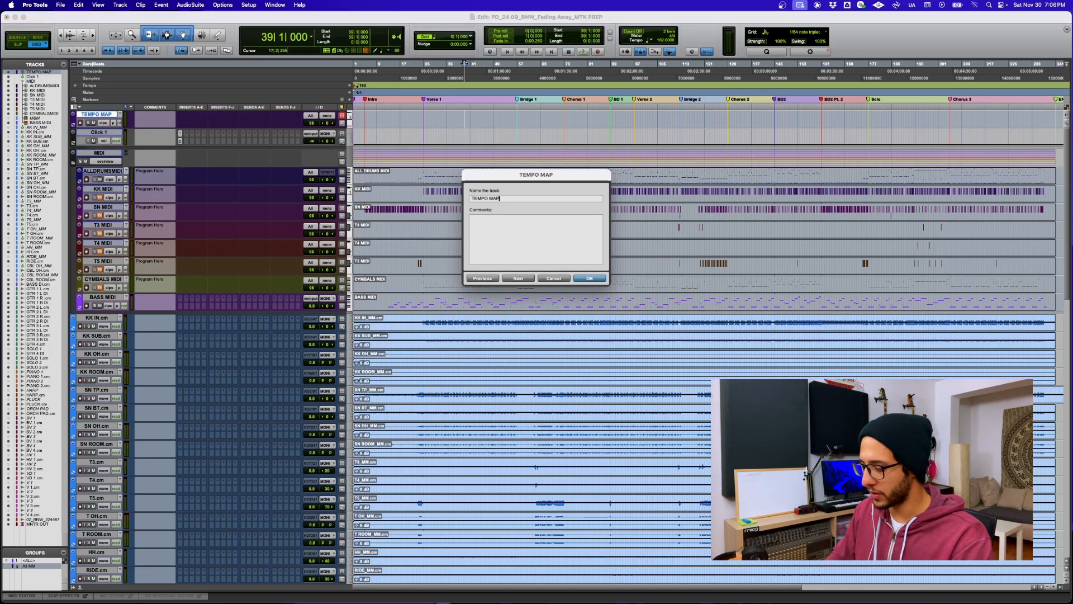
pyautogui.write('&<A')
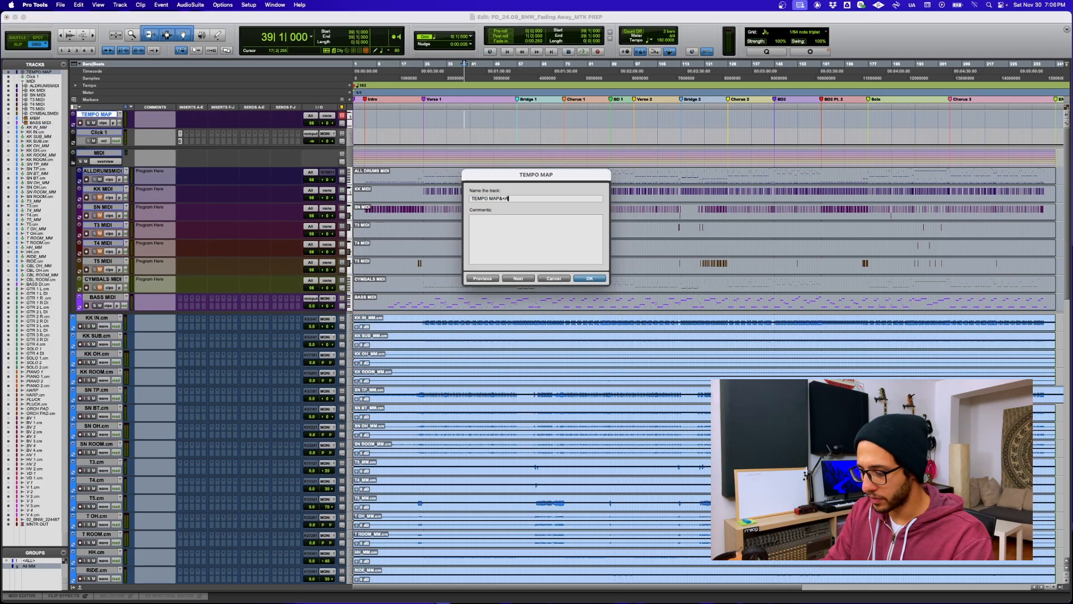
pyautogui.write('RKERS')
pyautogui.press('BackSpace')
pyautogui.press('BackSpace')
pyautogui.press('BackSpace')
pyautogui.press('BackSpace')
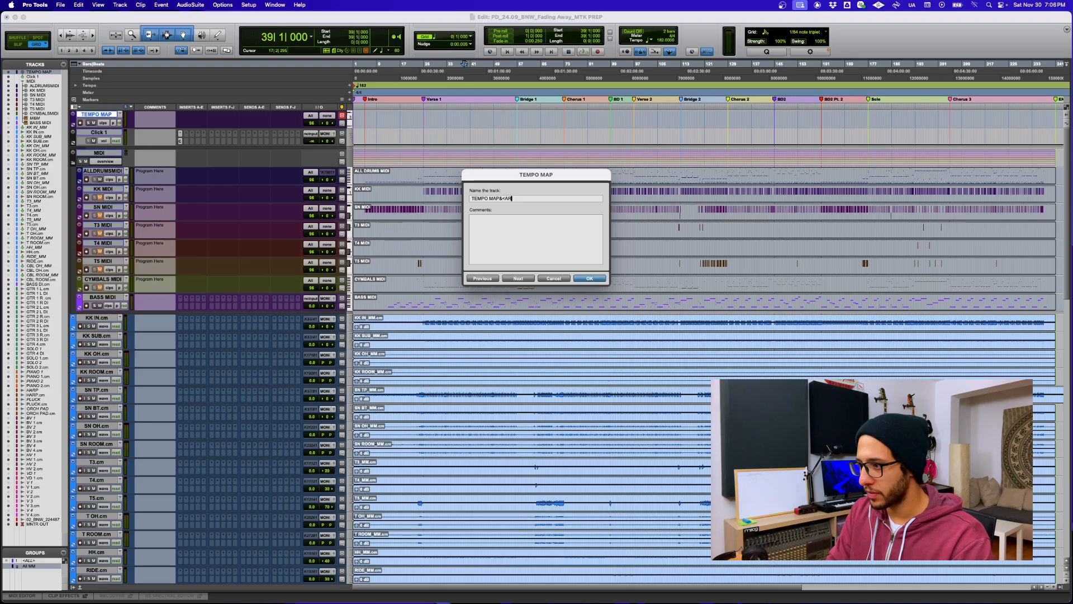
pyautogui.write('MARKERS')
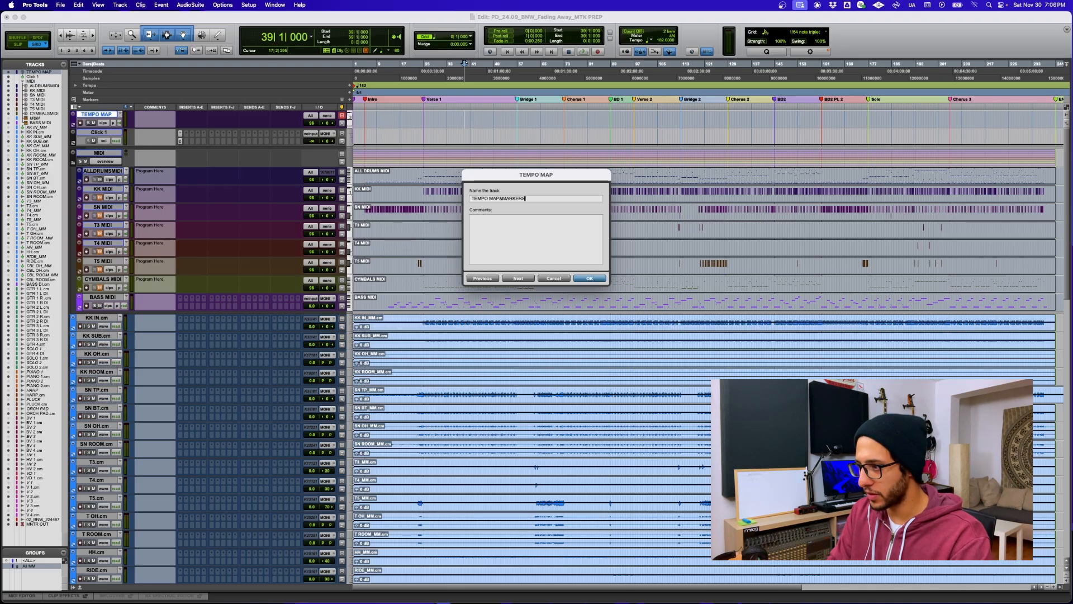
pyautogui.press('Return')
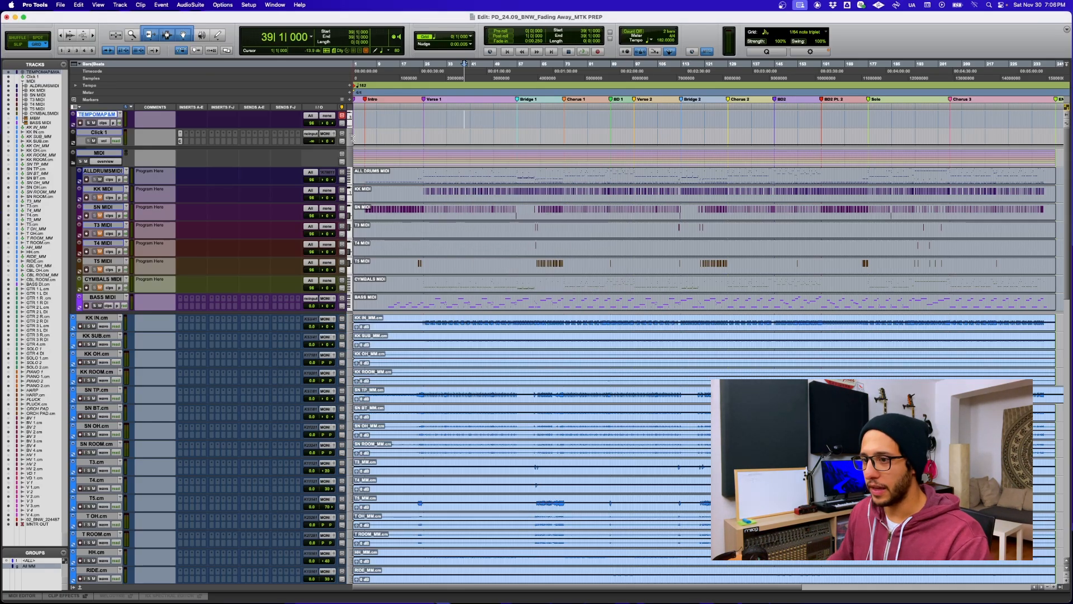
# Draw a short MIDI note at the very start of bar 1 on the TEMPO MAP&MARKERS track in the MIDI editor
pyautogui.press('t')
pyautogui.press('t')
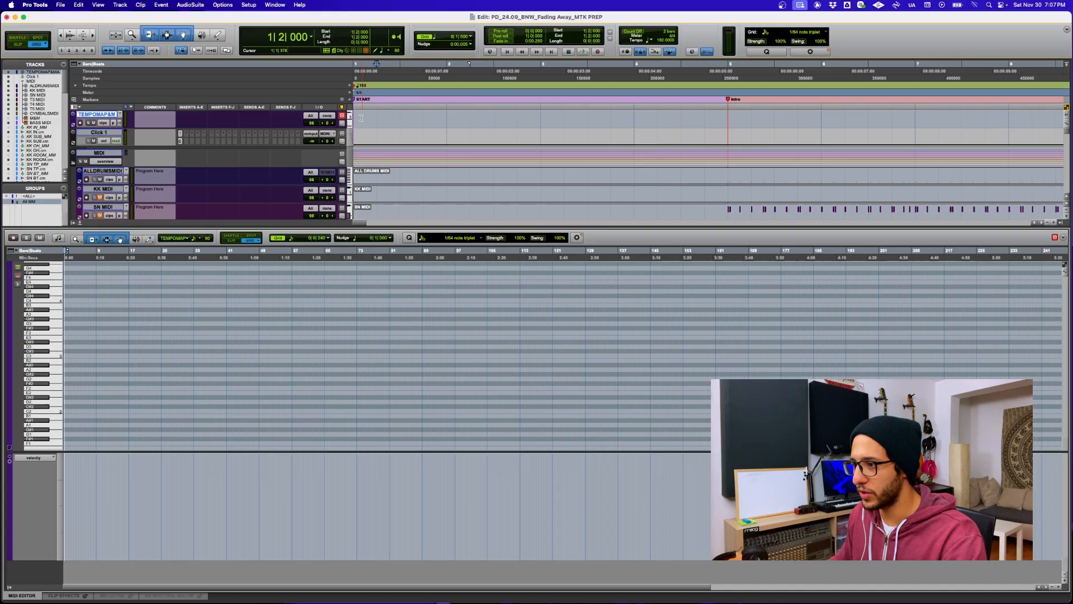
pyautogui.press('r')
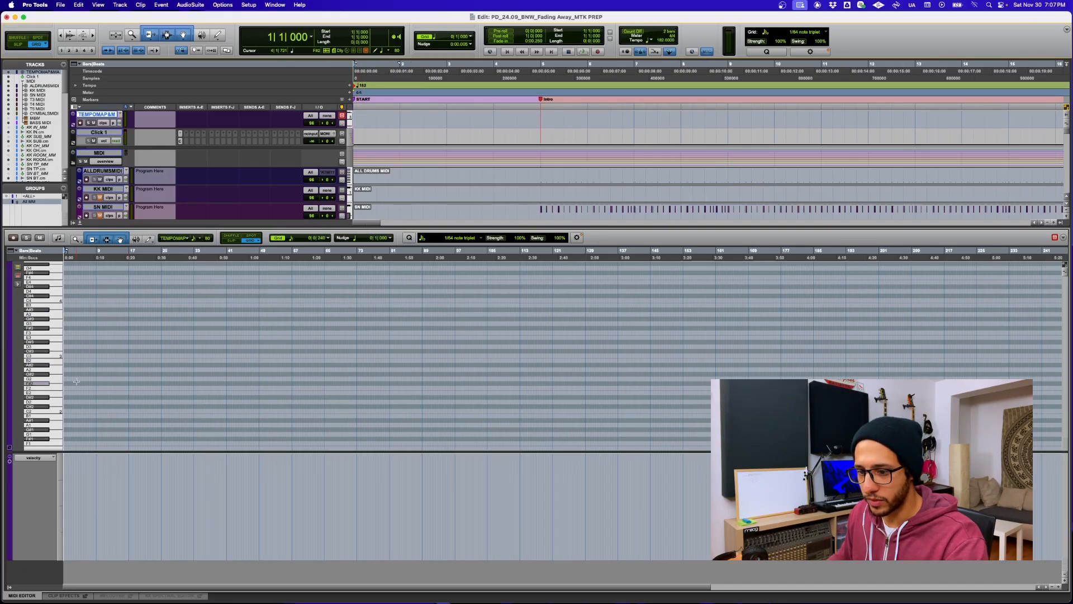
pyautogui.scroll(-1, 97, 344)
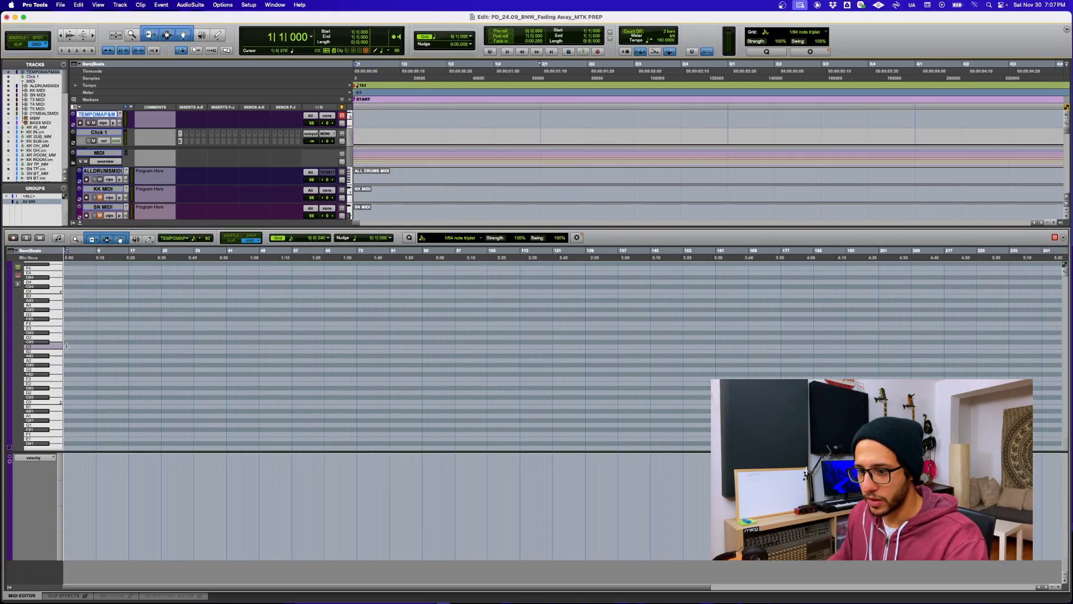
pyautogui.click(72, 346)
pyautogui.press('t')
pyautogui.press('t')
pyautogui.press('t')
pyautogui.press('t')
pyautogui.press('t')
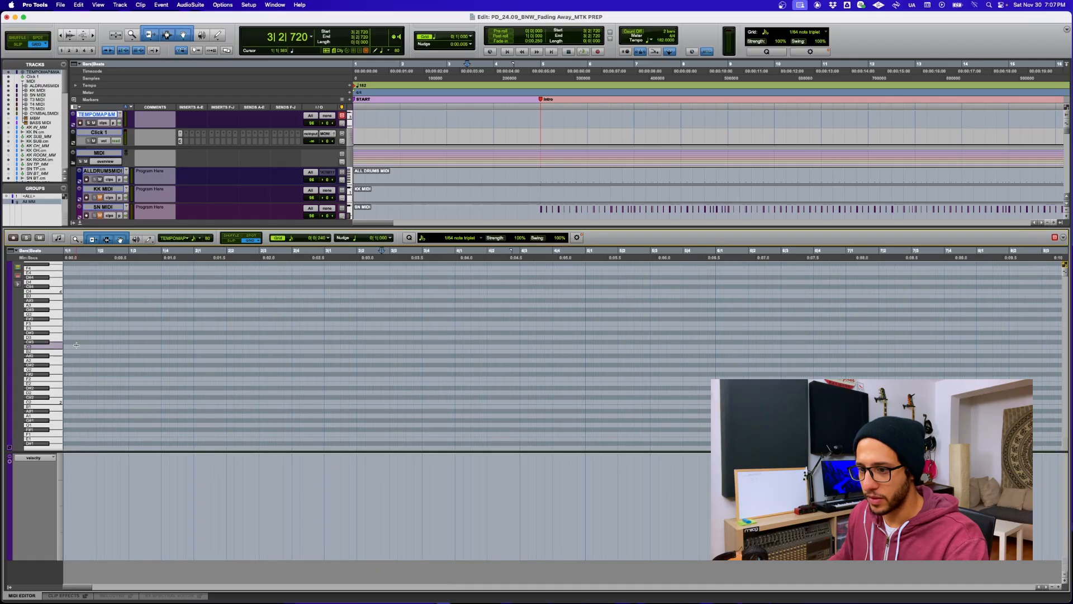
pyautogui.click(65, 346)
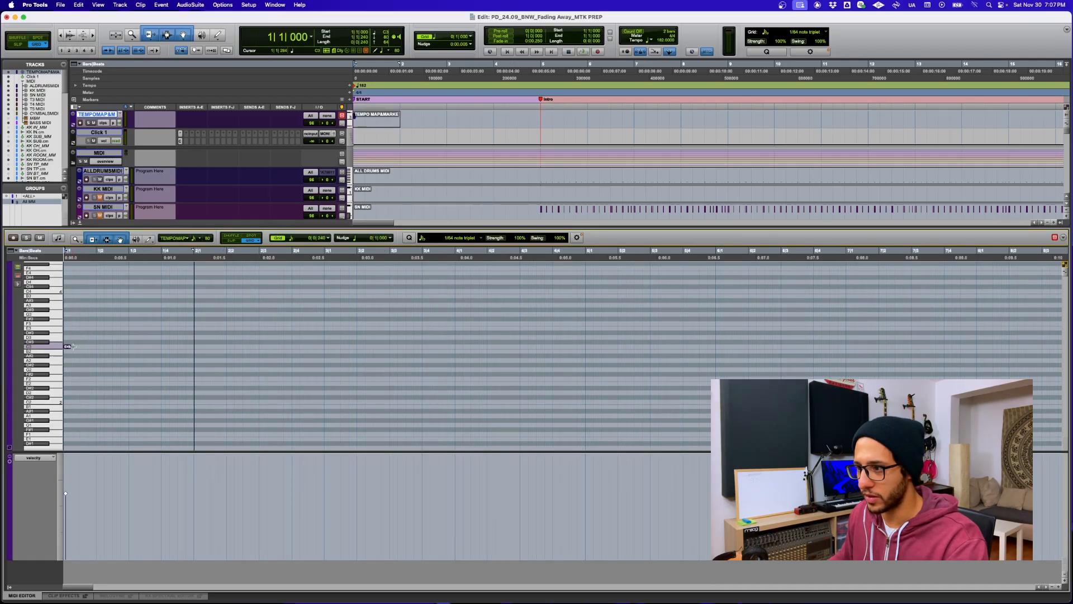
# Draw short MIDI notes on the TEMPO MAP&MARKERS track at the Intro marker (bar 5) and the Verse 1 marker (bar 25)
pyautogui.click(540, 117)
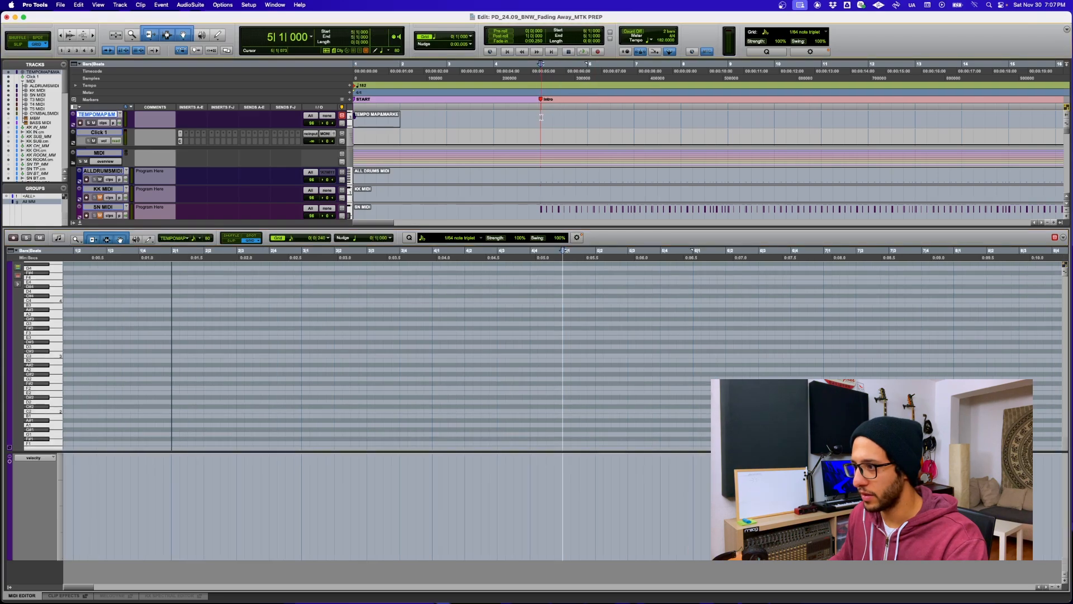
pyautogui.click(565, 360)
pyautogui.hscroll(10, 807, 101)
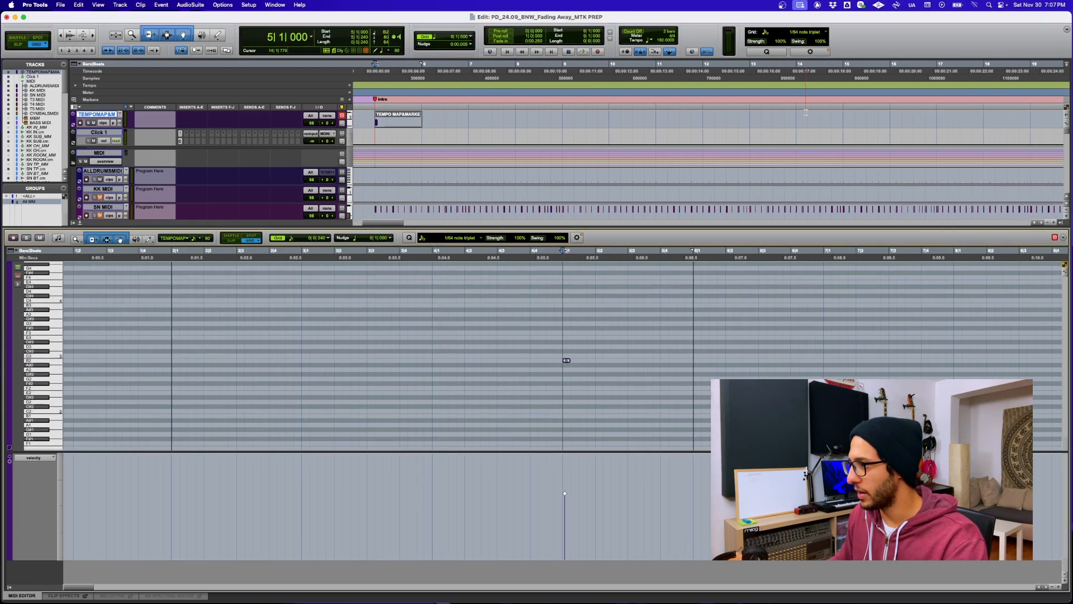
pyautogui.click(953, 119)
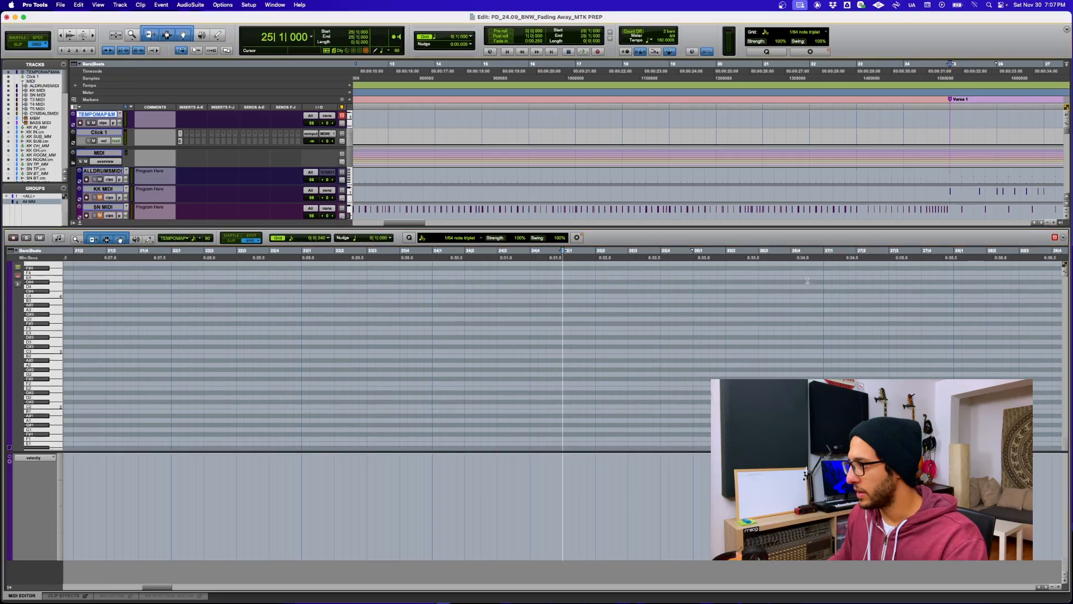
pyautogui.click(565, 351)
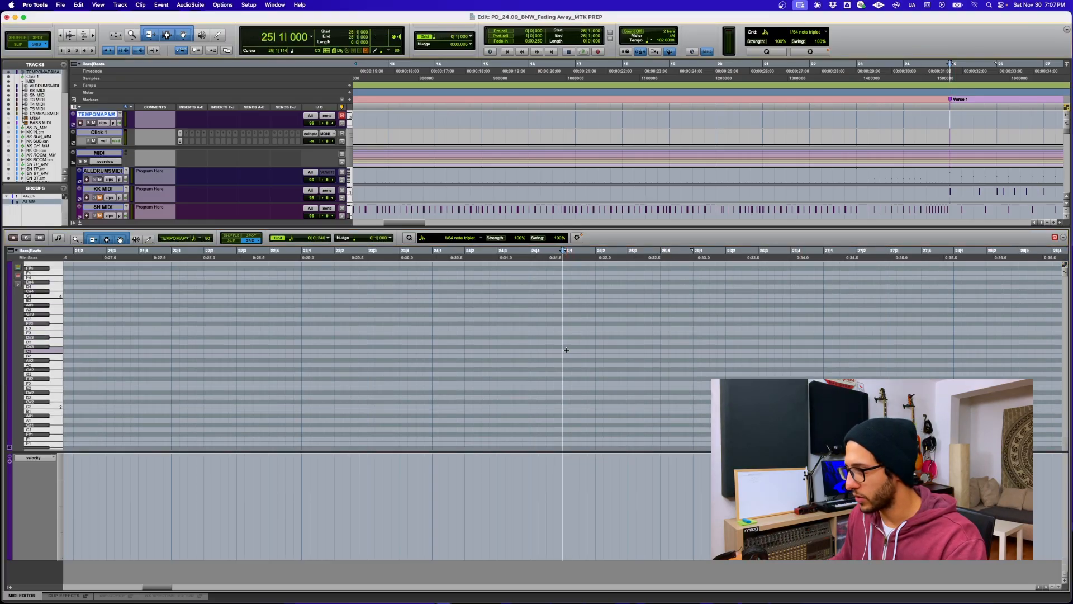
# Draw a short MIDI note on the TEMPO MAP&MARKERS track at the Bridge 1 marker, at the start of bar 57
pyautogui.hscroll(5, 936, 122)
pyautogui.hscroll(10, 936, 122)
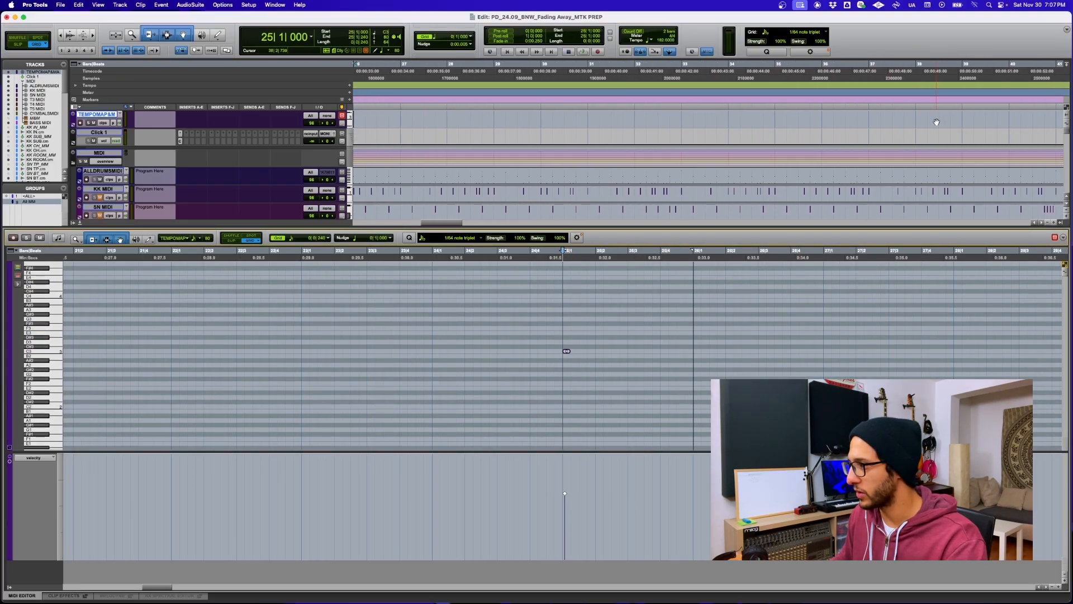
pyautogui.press('t')
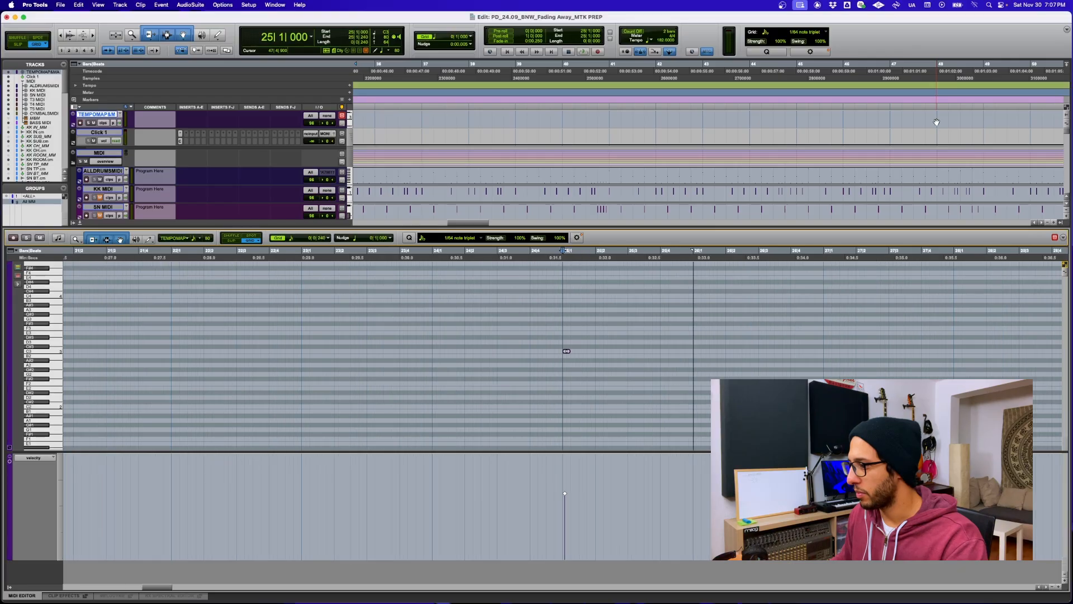
pyautogui.click(911, 119)
pyautogui.press('r')
pyautogui.press('r')
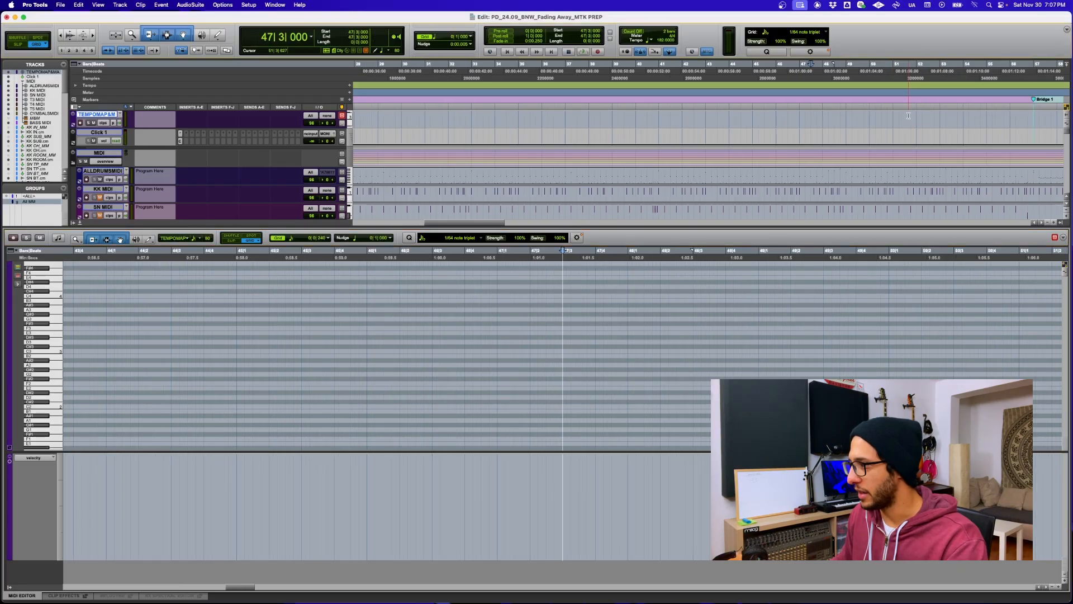
pyautogui.click(872, 118)
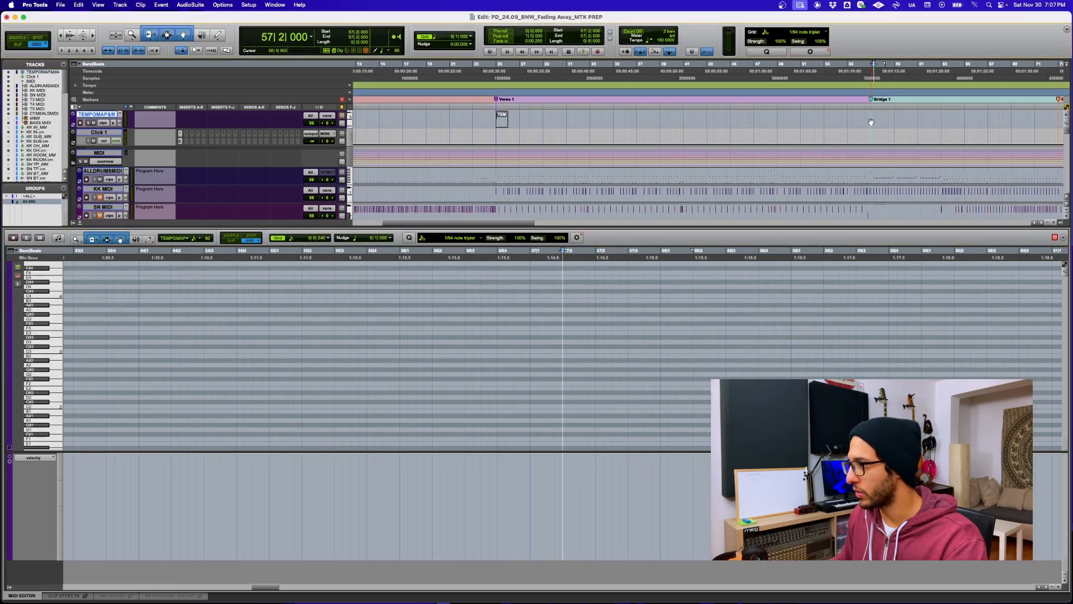
pyautogui.click(566, 341)
# Draw short MIDI notes at the Chorus 1 (bar 73), BD 1 (bar 89) and Verse 2 (bar 97) markers
pyautogui.hscroll(10, 913, 118)
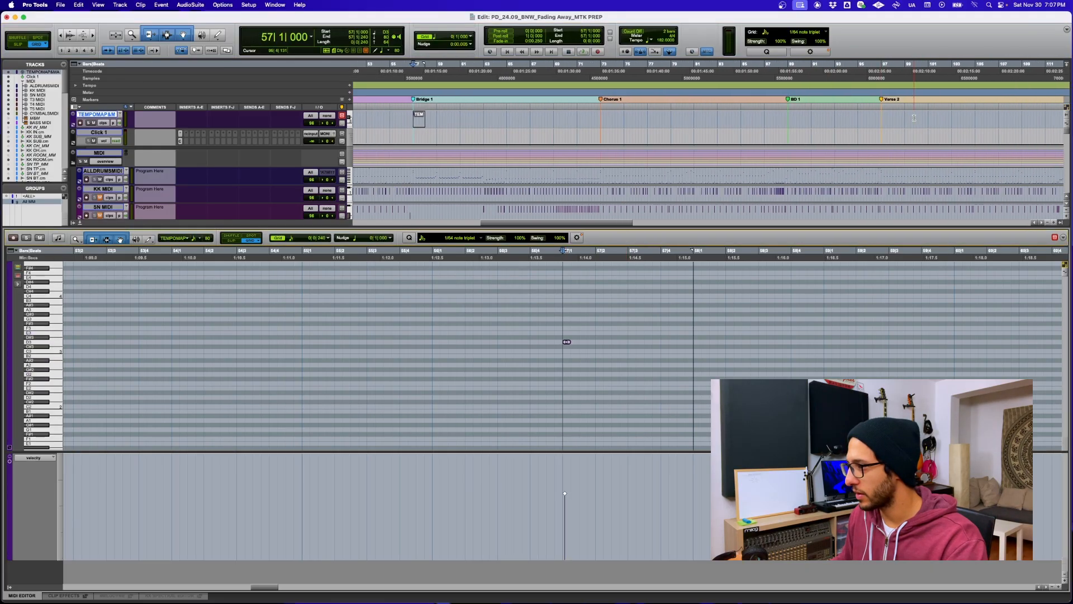
pyautogui.click(599, 119)
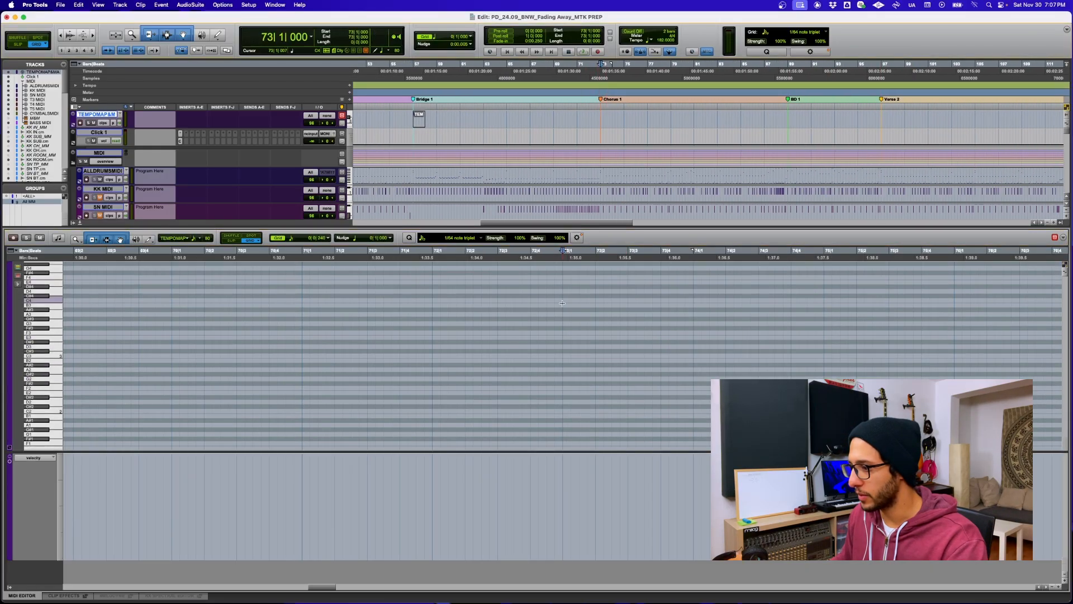
pyautogui.click(793, 115)
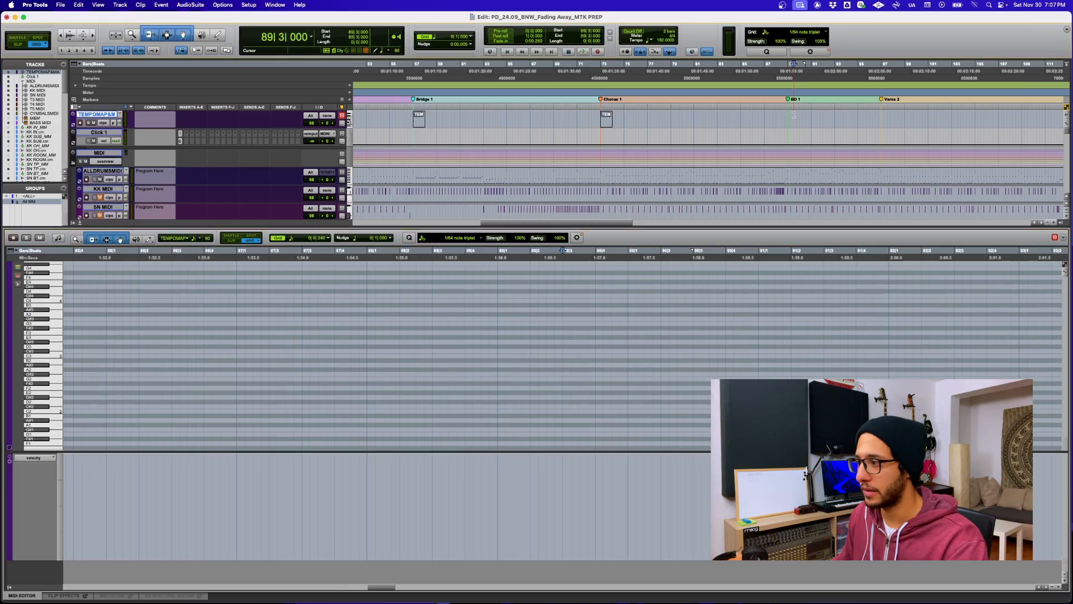
pyautogui.click(566, 342)
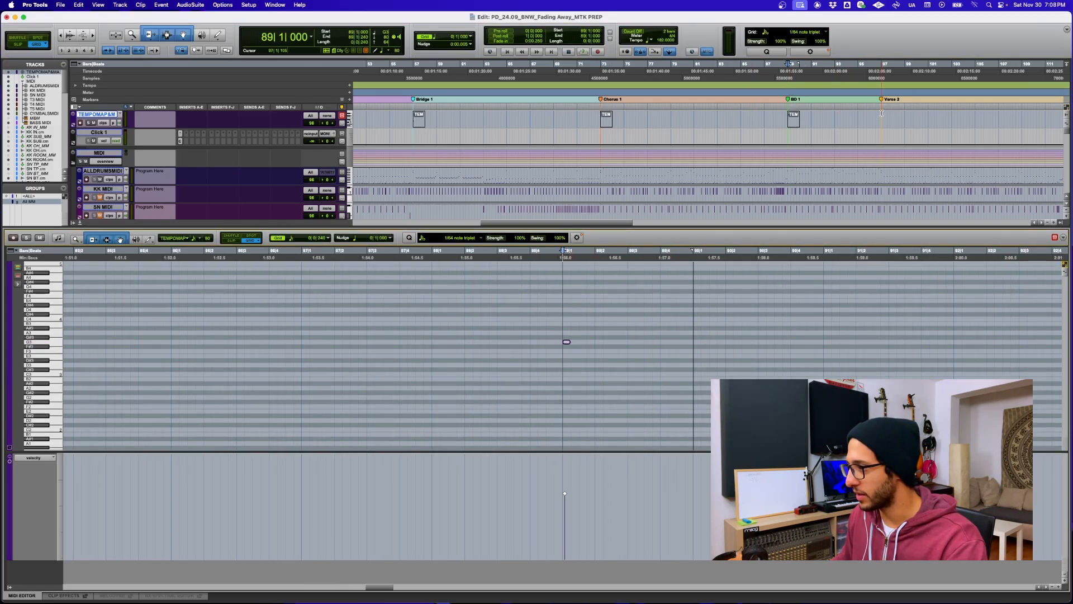
pyautogui.click(882, 114)
pyautogui.click(566, 333)
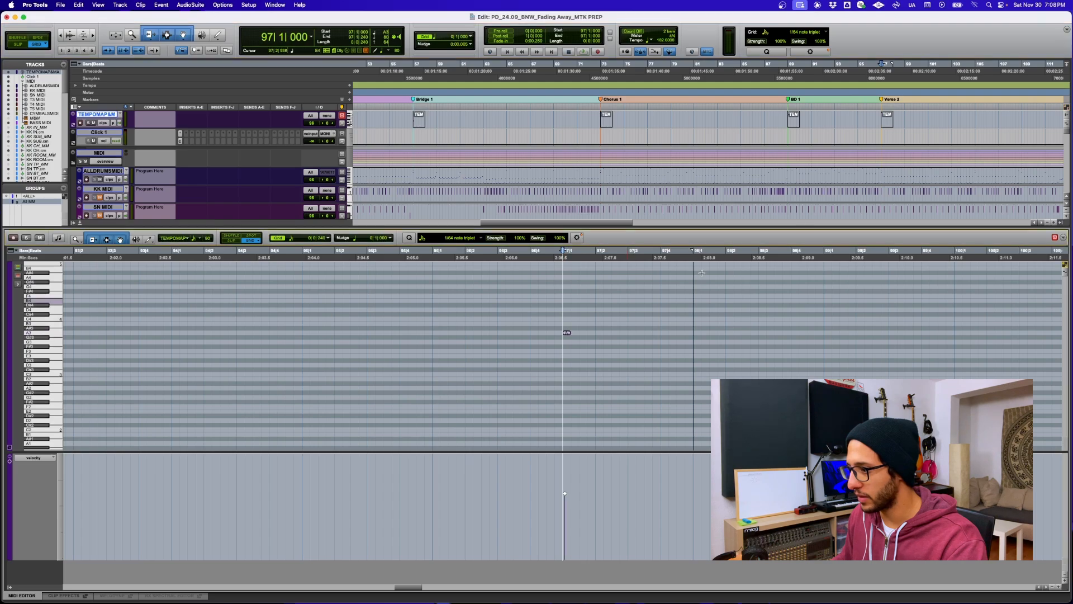
# Draw short MIDI notes at the Bridge 2 marker and each remaining section marker up to Chorus 3
pyautogui.hscroll(5, 942, 128)
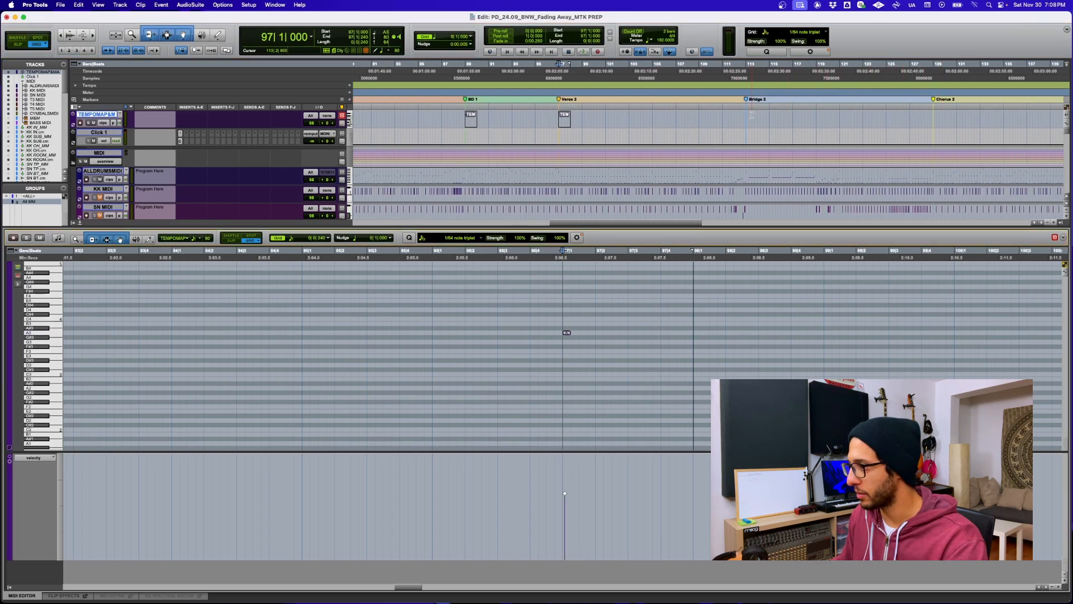
pyautogui.click(752, 115)
pyautogui.click(565, 342)
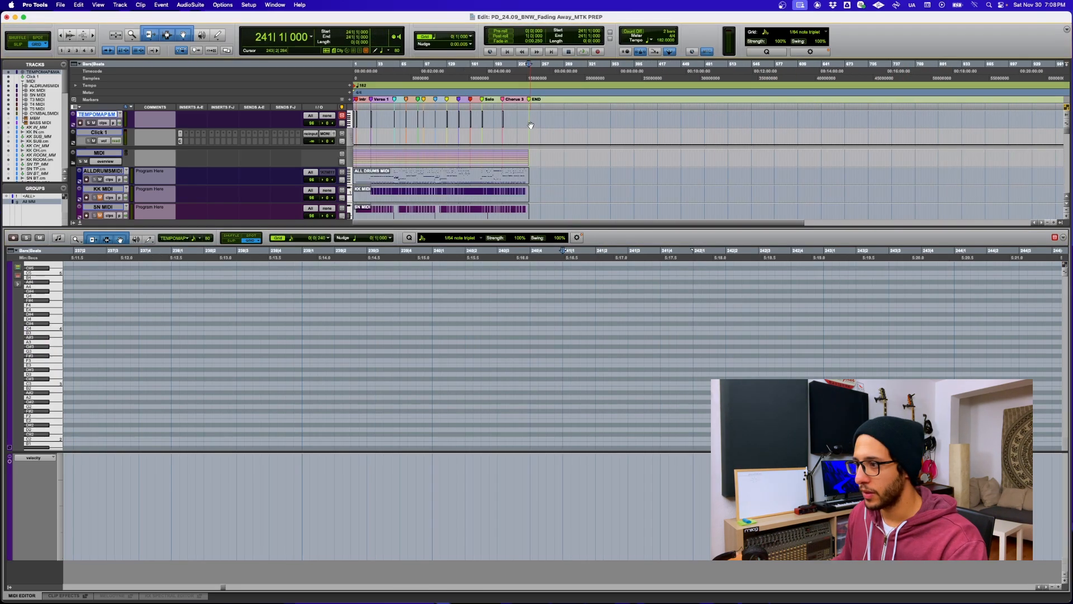
# Consolidate the TEMPO MAP&MARKERS clips from bar 1 to the END marker at bar 241, and move the track directly above ALL DRUMS MIDI
pyautogui.moveTo(531, 125); pyautogui.dragTo(342, 126)
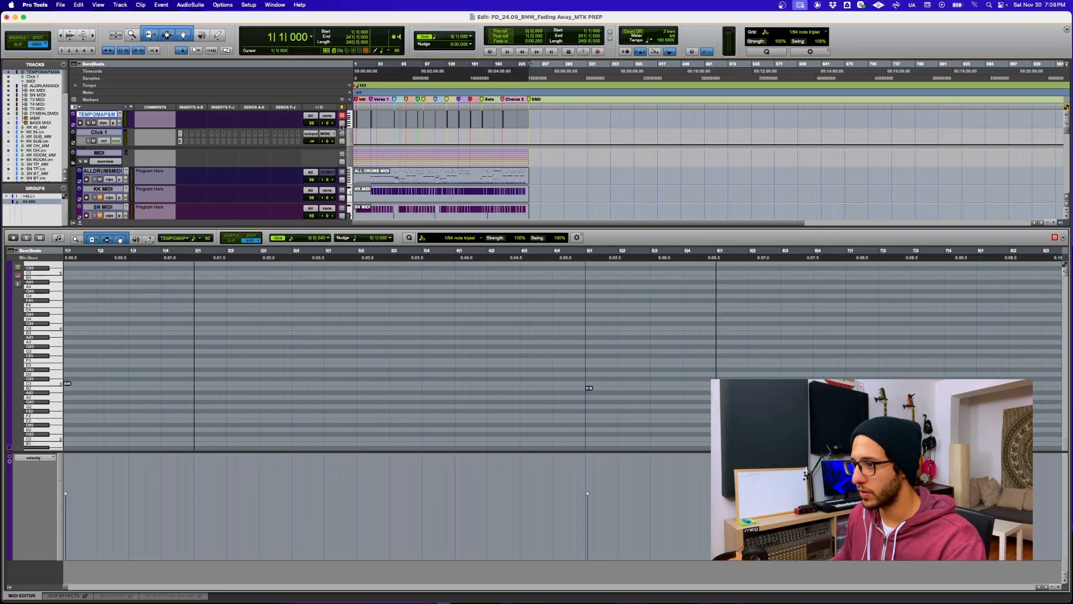
pyautogui.hotkey('alt', 'shift', '3')
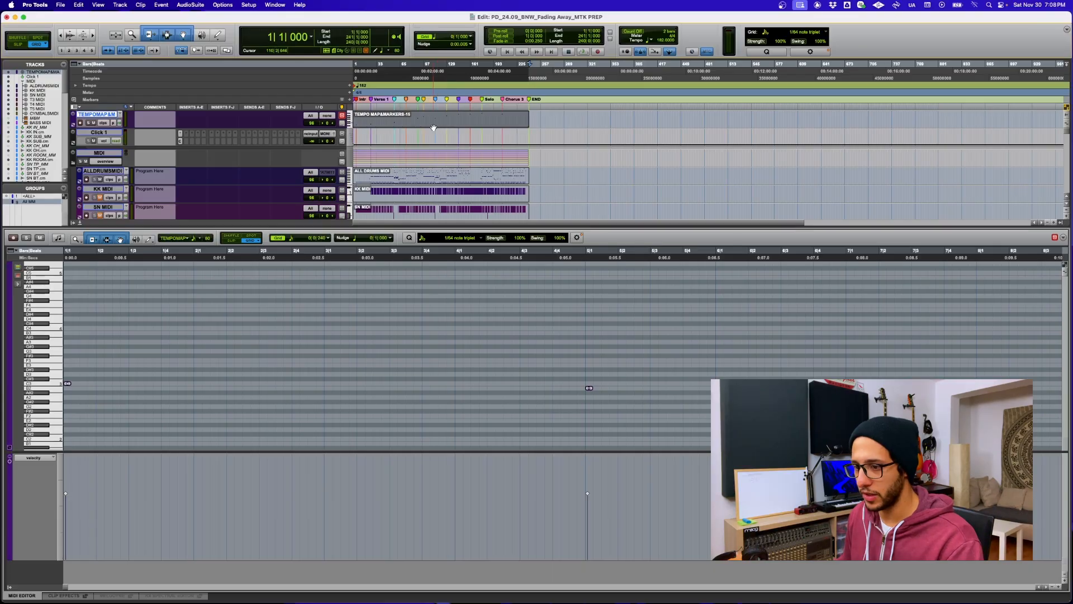
pyautogui.moveTo(101, 115); pyautogui.dragTo(150, 167)
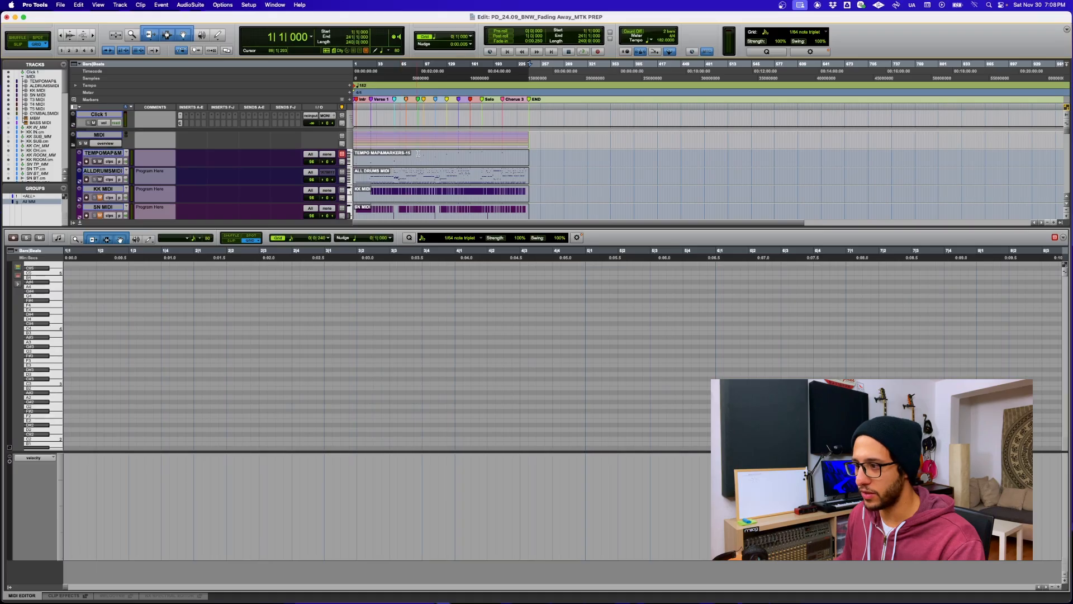
# Rename the consolidated marker clip as TEMPO MAP & MARKERS
pyautogui.press('t')
pyautogui.press('t')
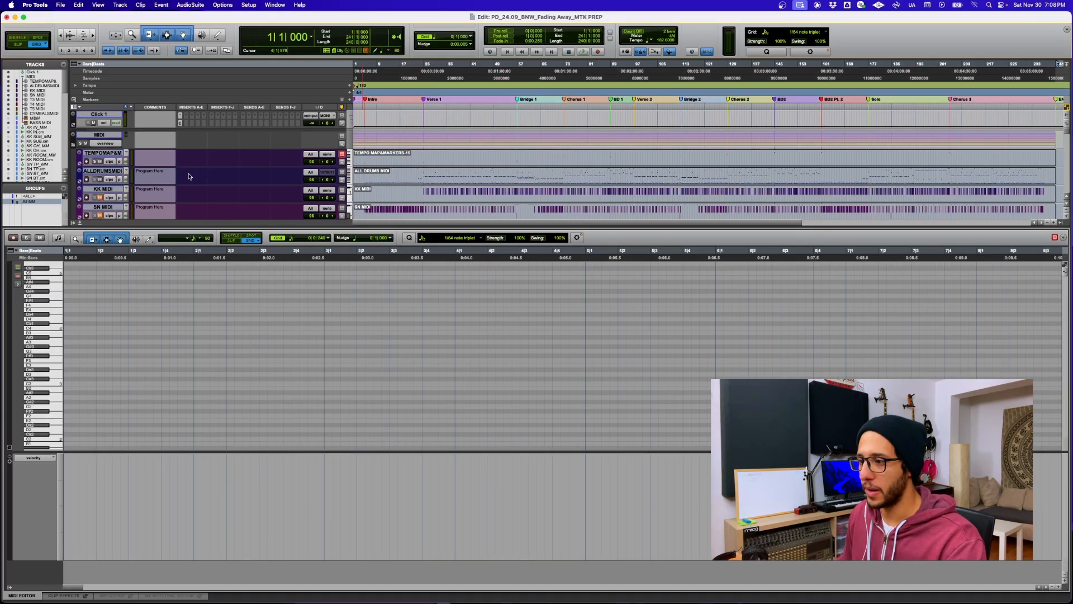
pyautogui.doubleClick(413, 163)
pyautogui.rightClick(413, 162)
pyautogui.click(438, 367)
pyautogui.write('TEMPO MAP & MARKERS')
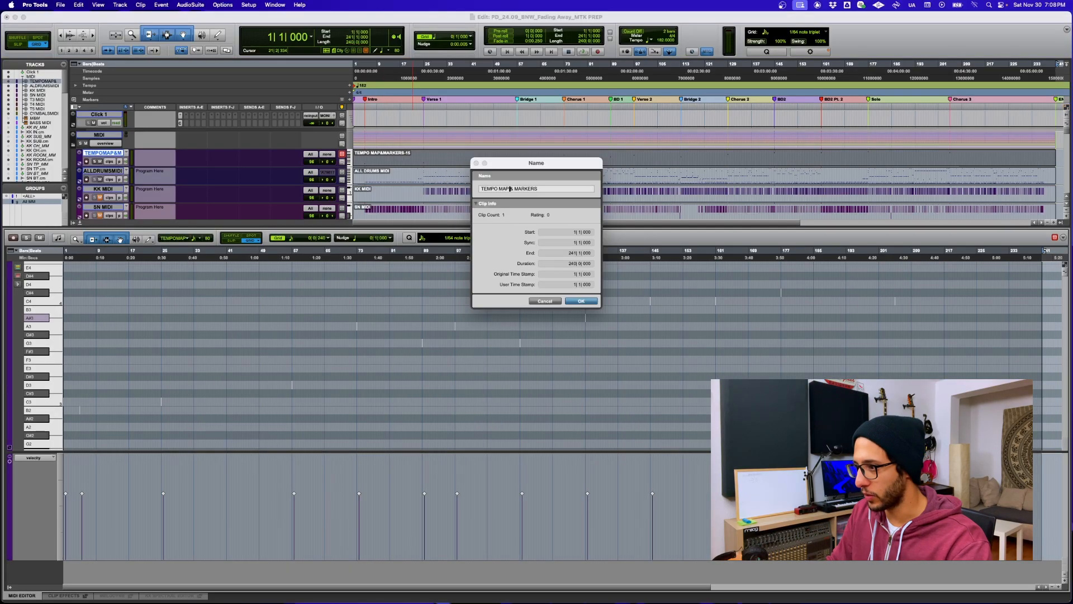
pyautogui.press('Return')
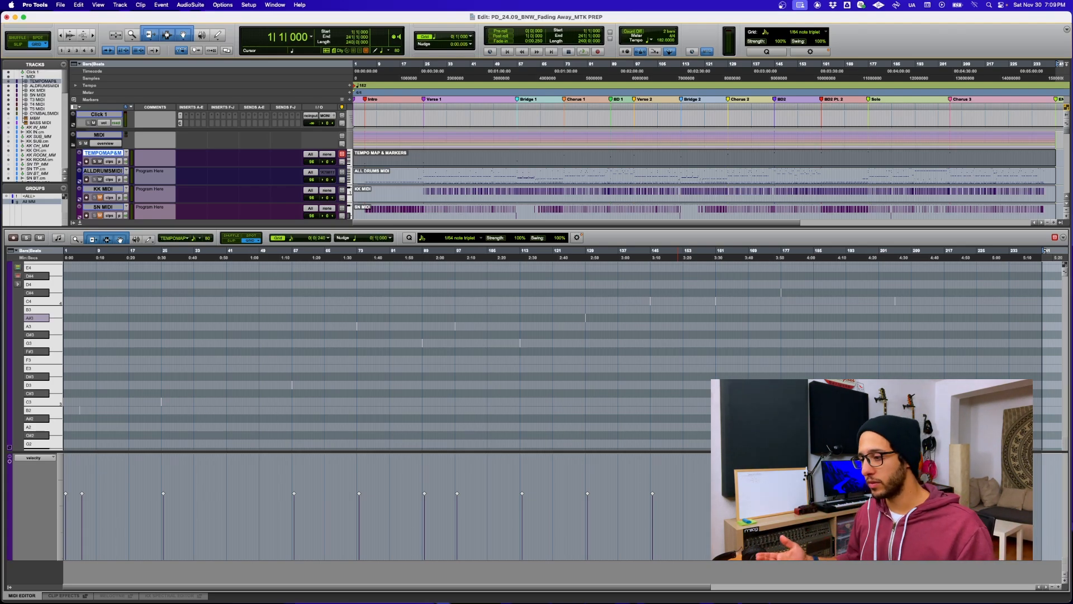
# Delete the TEMPO MAP & MARKERS clip and undo the deletion
pyautogui.press('Delete')
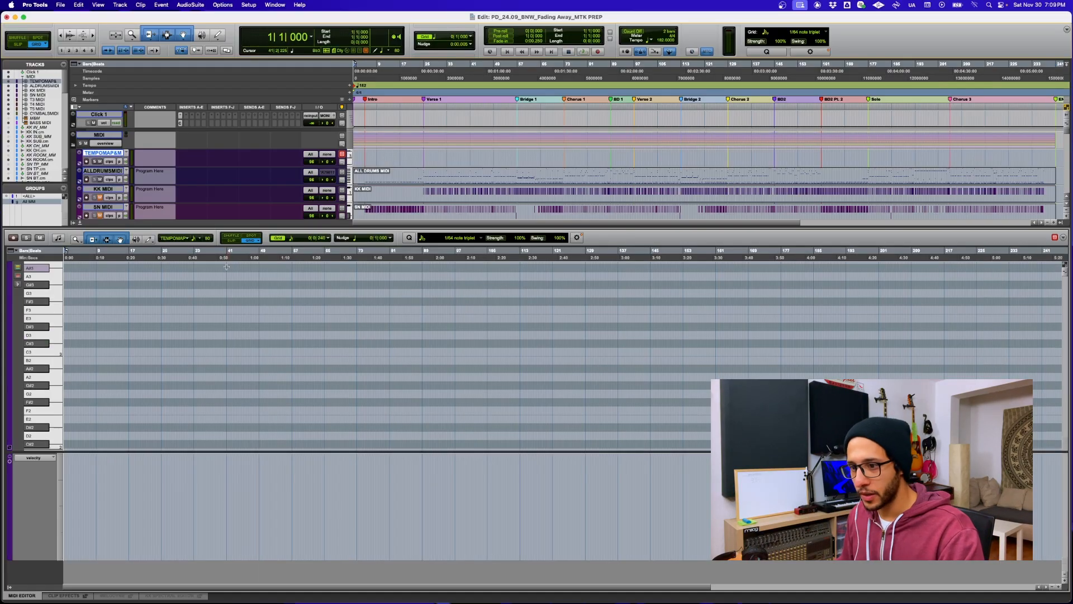
pyautogui.press('super+z')
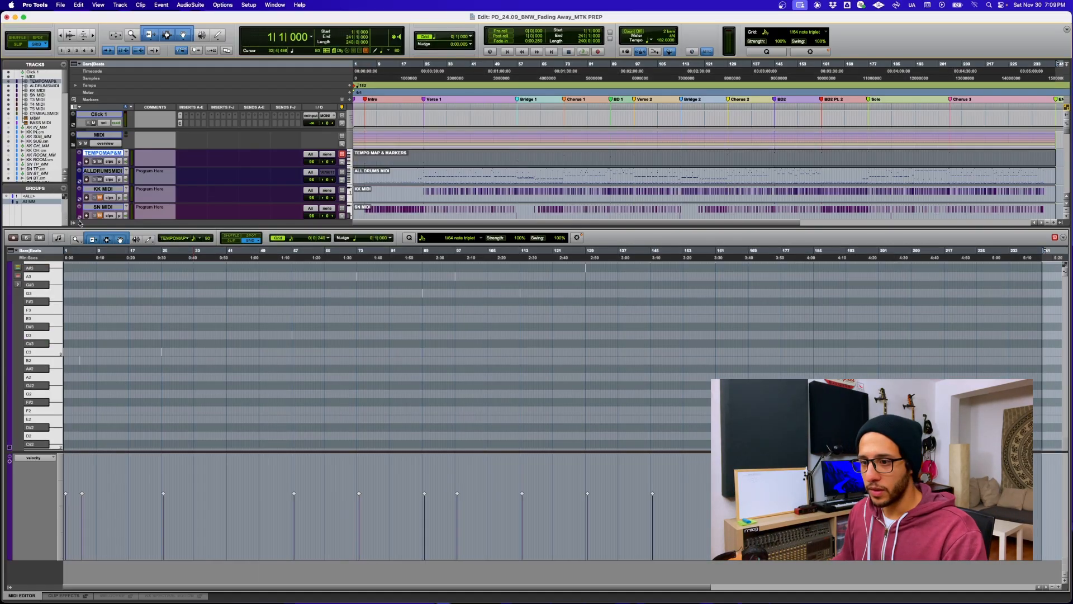
# Close the MIDI editor and select all the audio tracks from KK IN.cm through V 4.cm
pyautogui.click(80, 223)
pyautogui.scroll(-5, 220, 230)
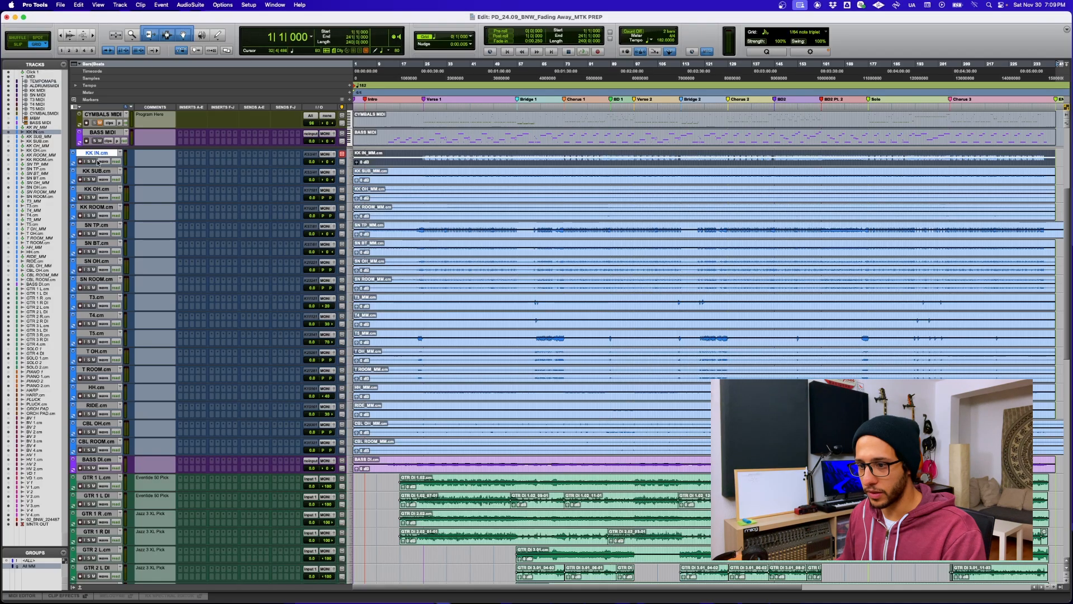
pyautogui.scroll(-12, 98, 156)
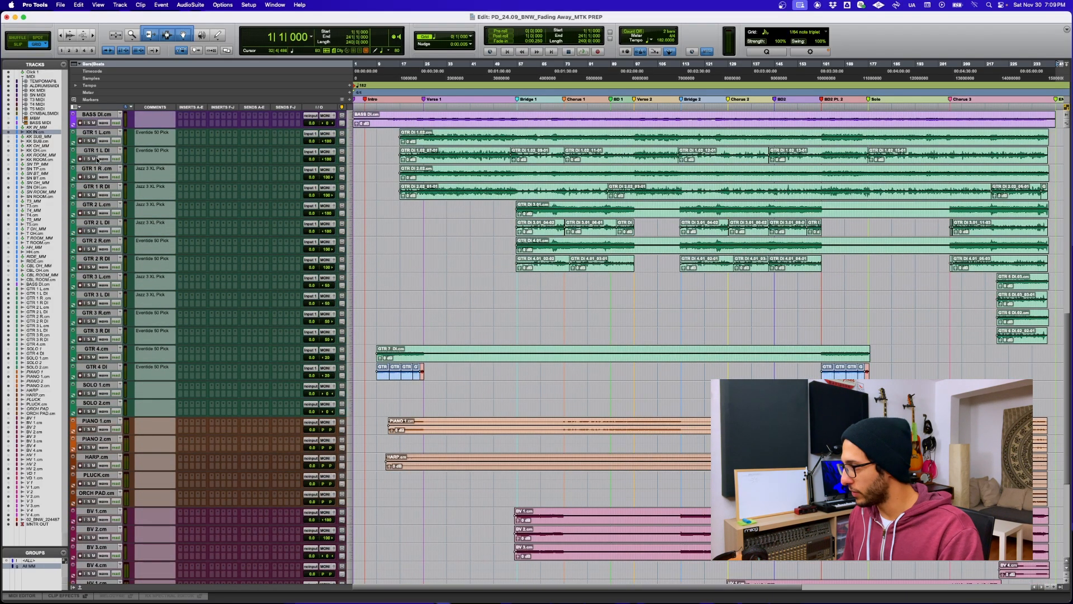
pyautogui.scroll(-5, 98, 160)
pyautogui.scroll(5, 98, 161)
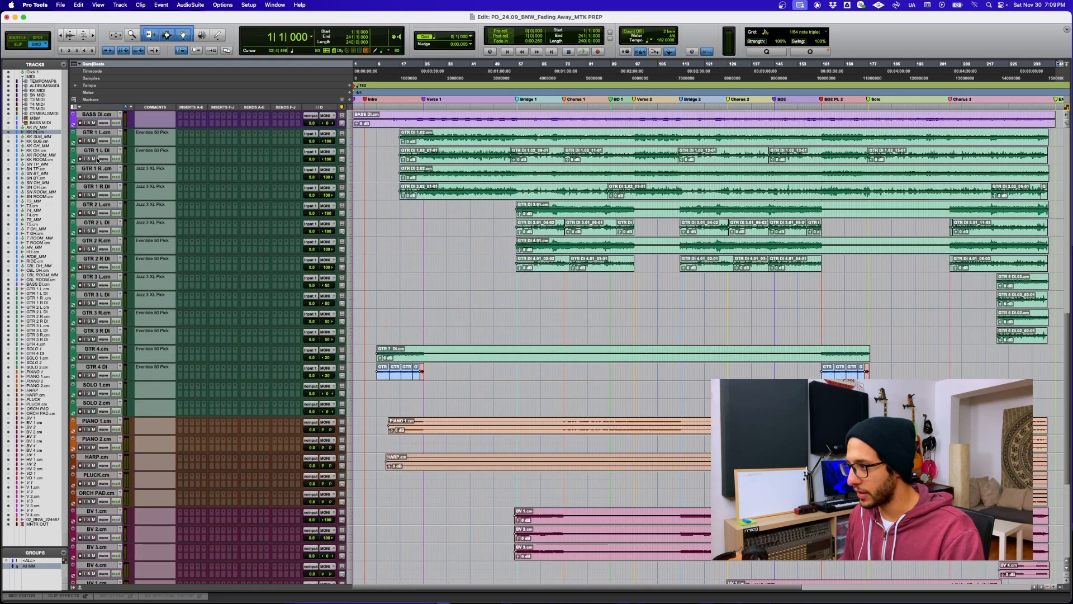
pyautogui.scroll(-7, 98, 160)
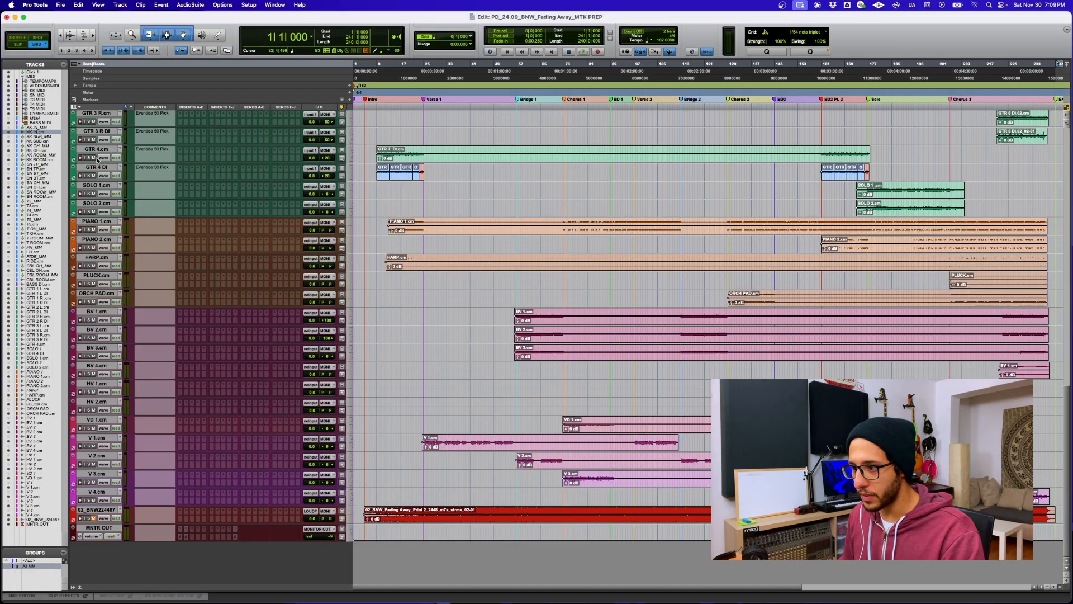
pyautogui.keyDown('shift'); pyautogui.click(106, 493); pyautogui.keyUp('shift')
# Review the track selection from the drum tracks down through the guitars, keys and vocals
pyautogui.scroll(15, 108, 488)
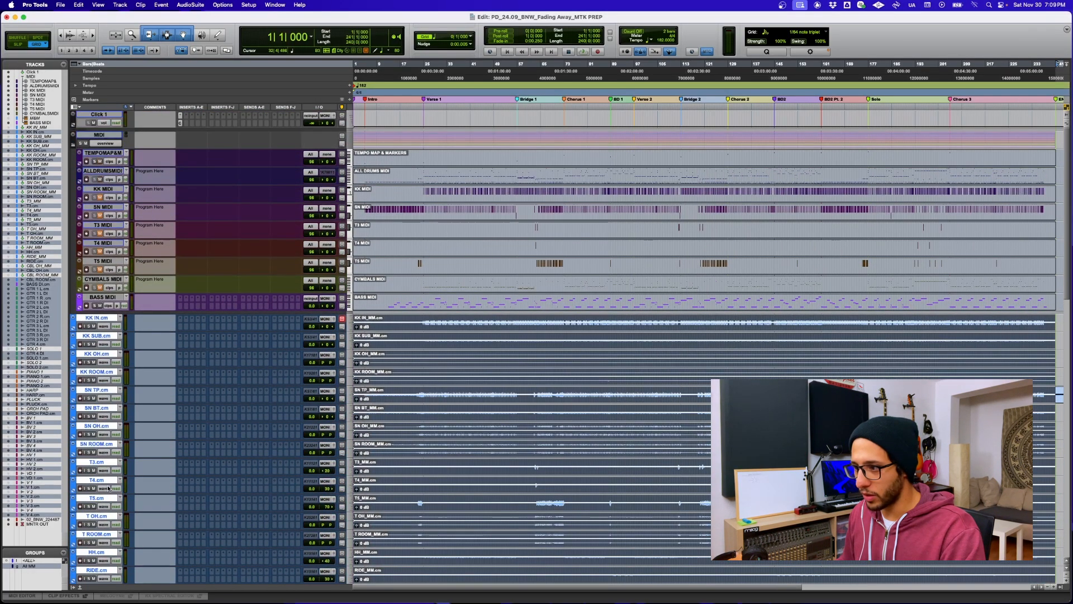
pyautogui.scroll(-3, 109, 488)
pyautogui.scroll(4, 108, 488)
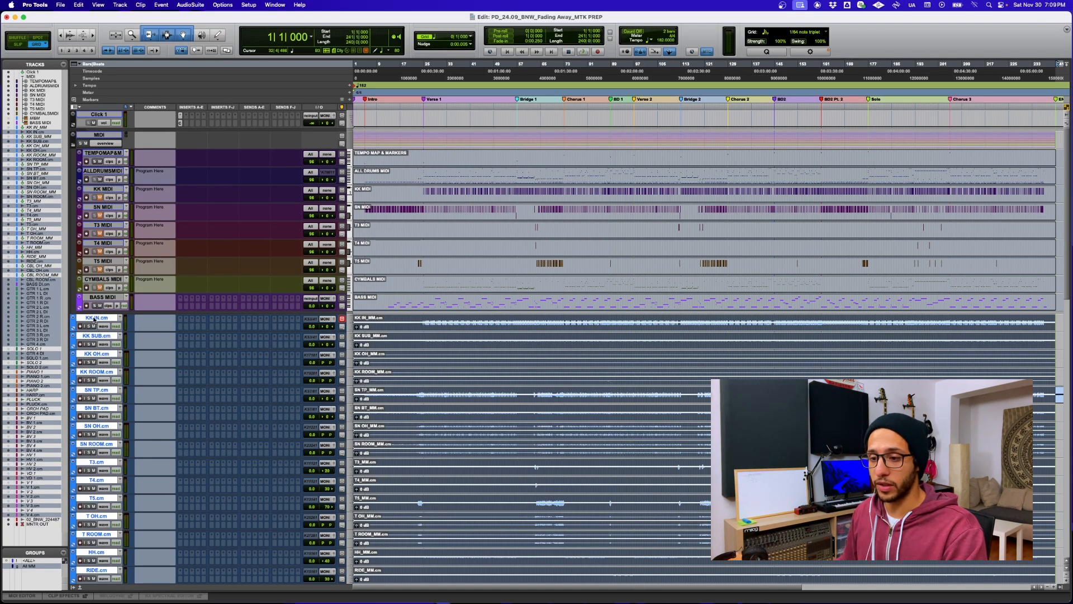
pyautogui.rightClick(93, 320)
pyautogui.click(91, 320)
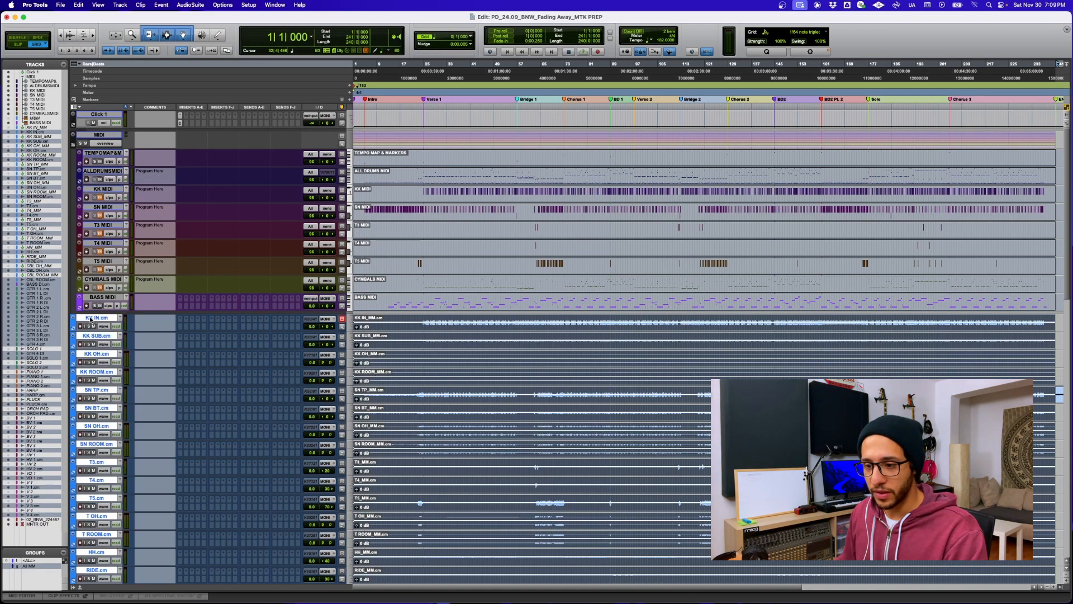
pyautogui.scroll(-15, 92, 362)
pyautogui.scroll(10, 101, 366)
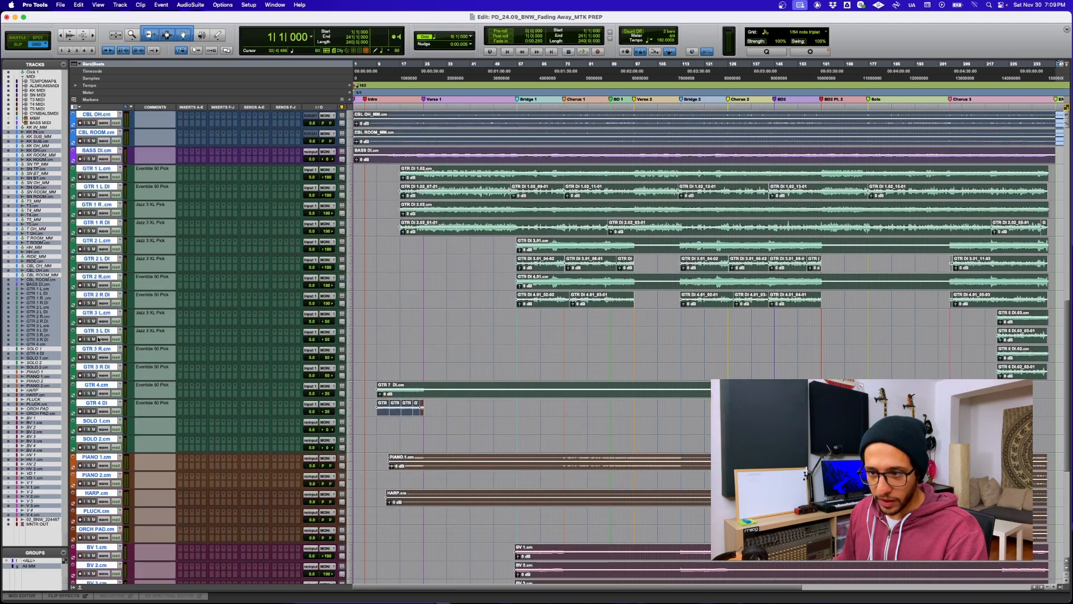
pyautogui.scroll(5, 115, 246)
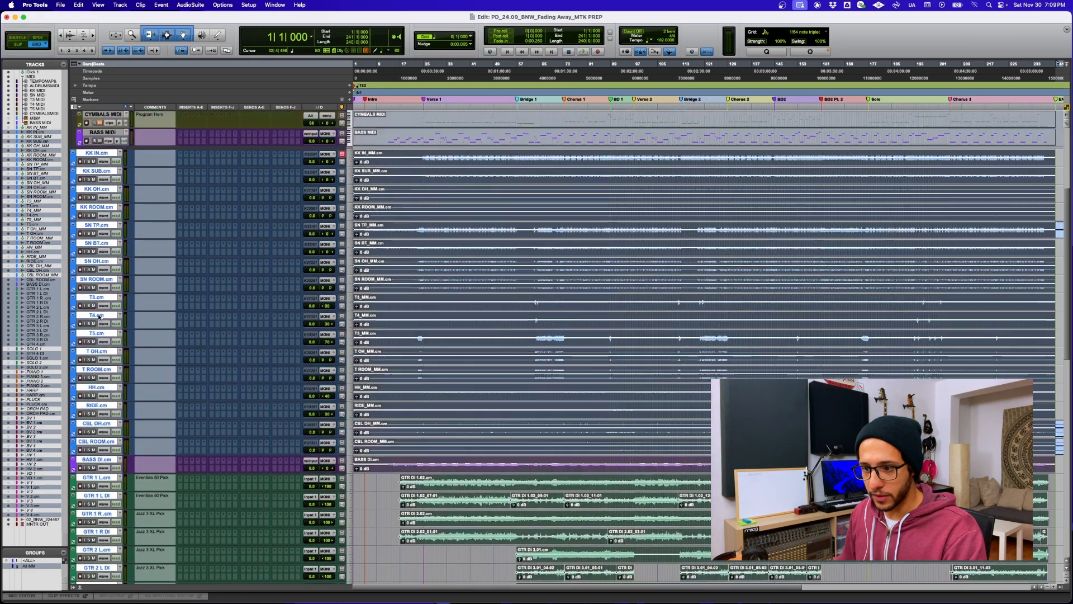
# Batch-rename the selected audio tracks with numbering at the beginning of each name, separated by an underscore
pyautogui.rightClick(105, 194)
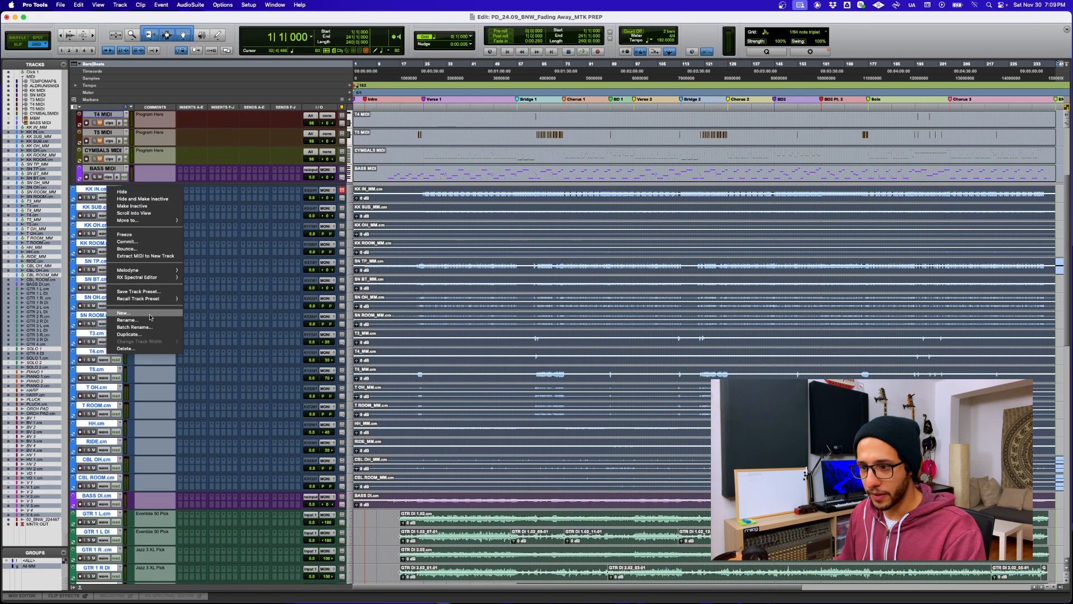
pyautogui.click(166, 322)
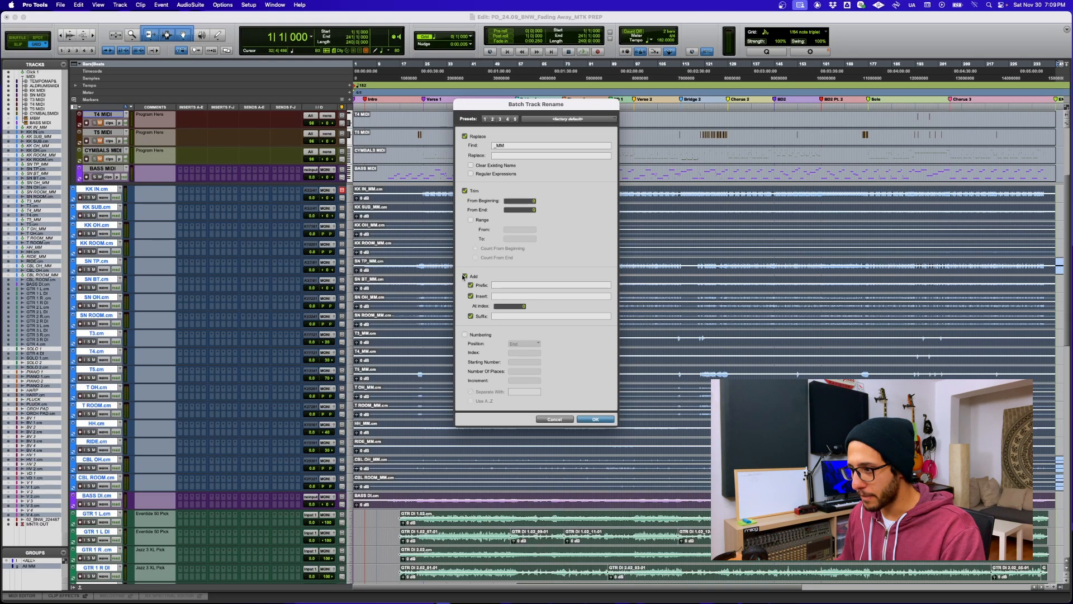
pyautogui.click(465, 335)
pyautogui.click(524, 343)
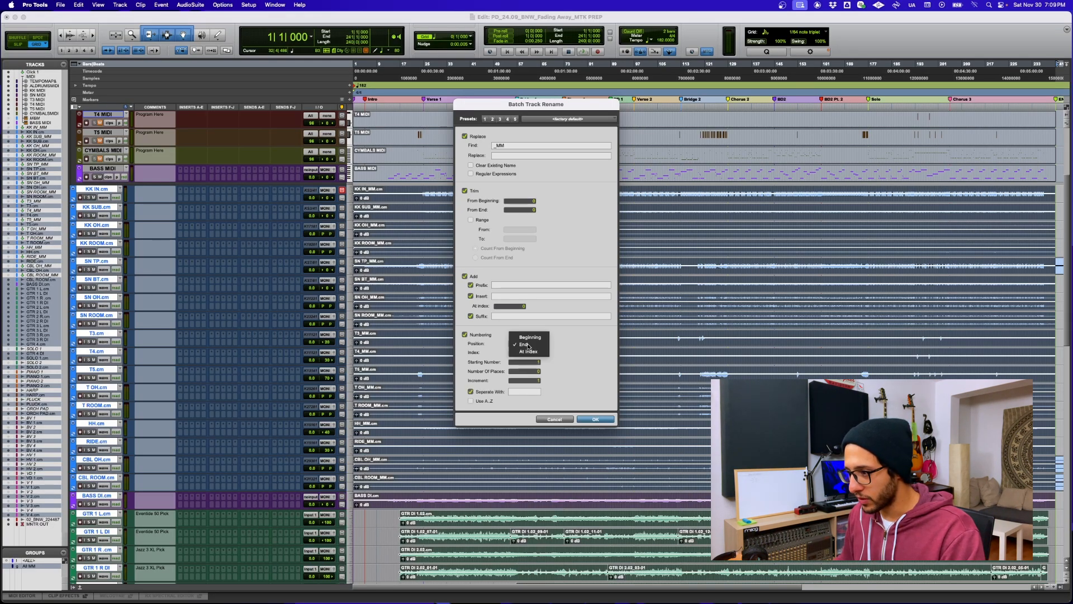
pyautogui.click(520, 334)
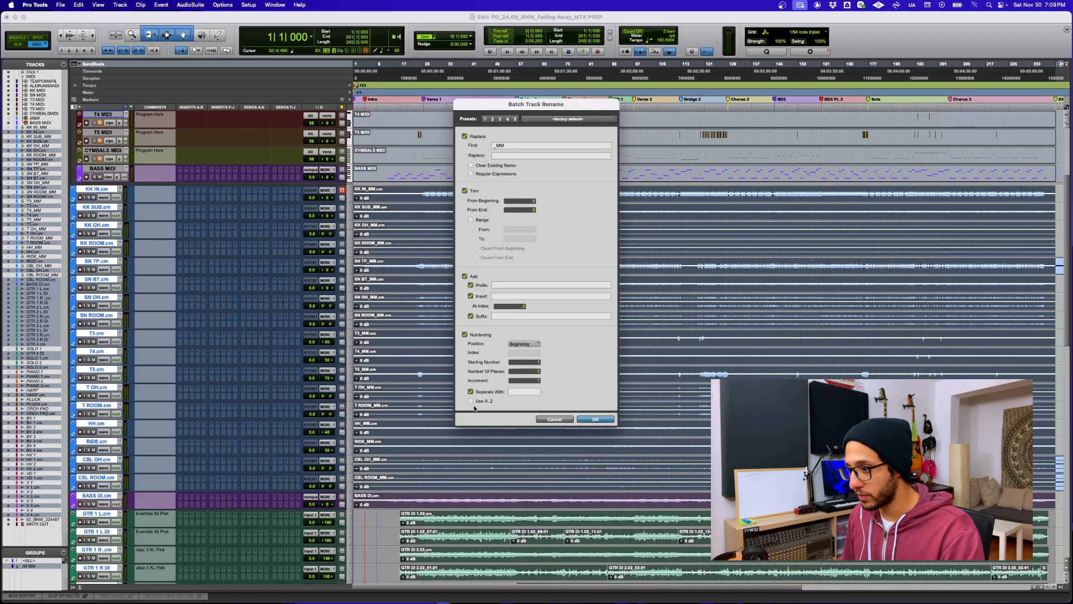
pyautogui.click(514, 391)
pyautogui.write('-')
pyautogui.press('Return')
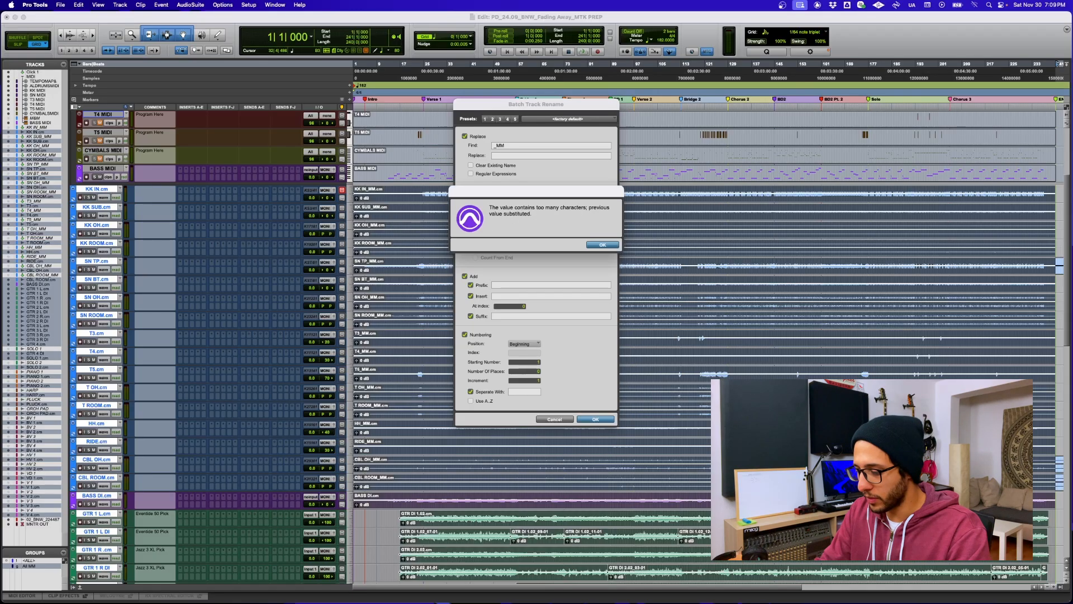
pyautogui.press('Return')
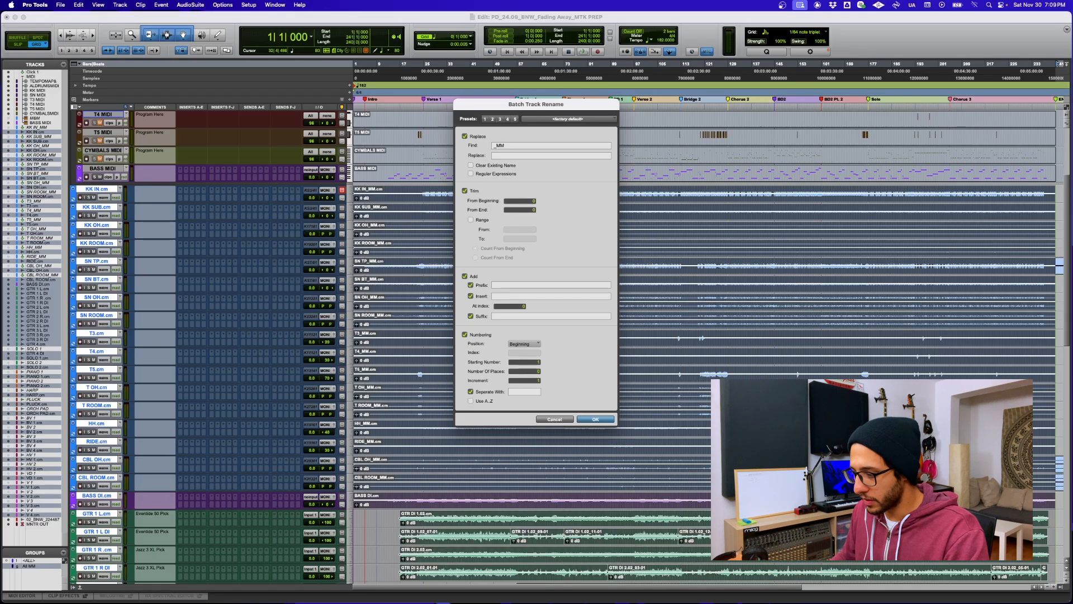
pyautogui.write('_')
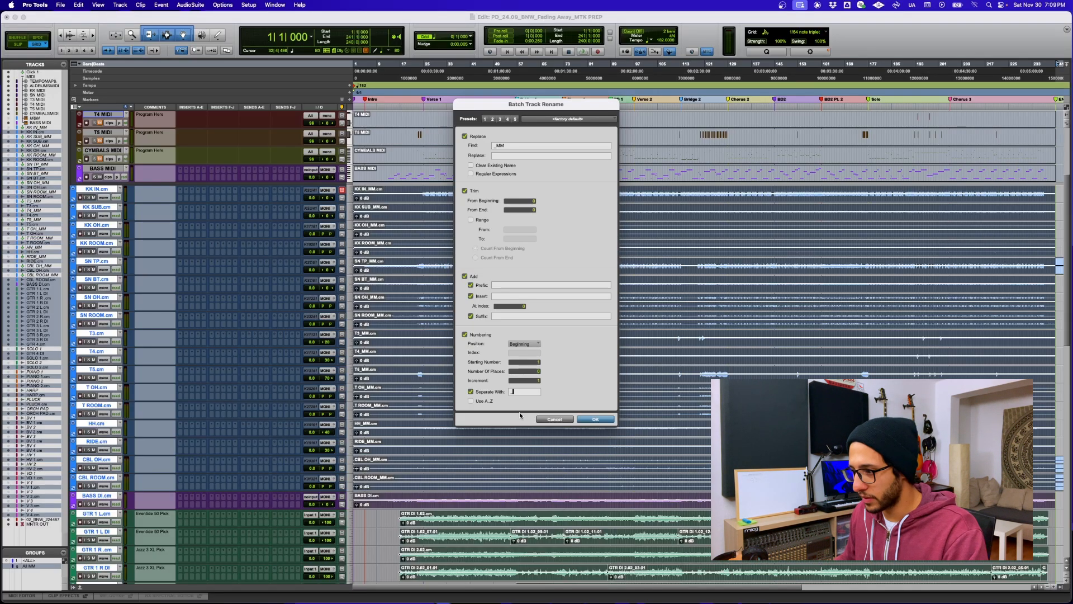
pyautogui.click(599, 419)
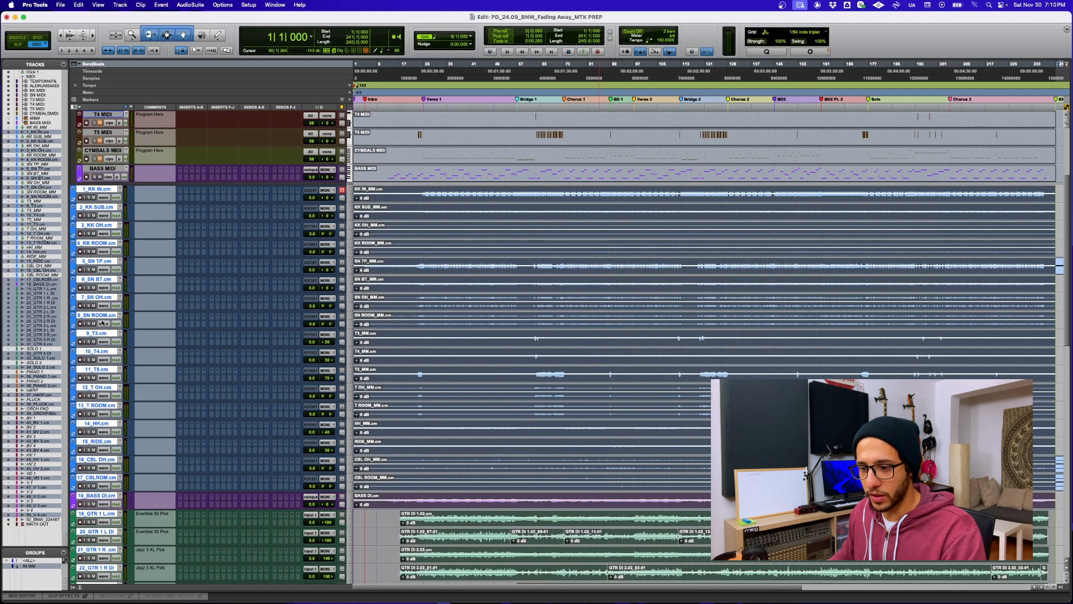
# Batch-rename tracks 1_KK IN.cm through 9_T3.cm with the prefix 0, clearing the find text and switching numbering off
pyautogui.scroll(-10, 102, 322)
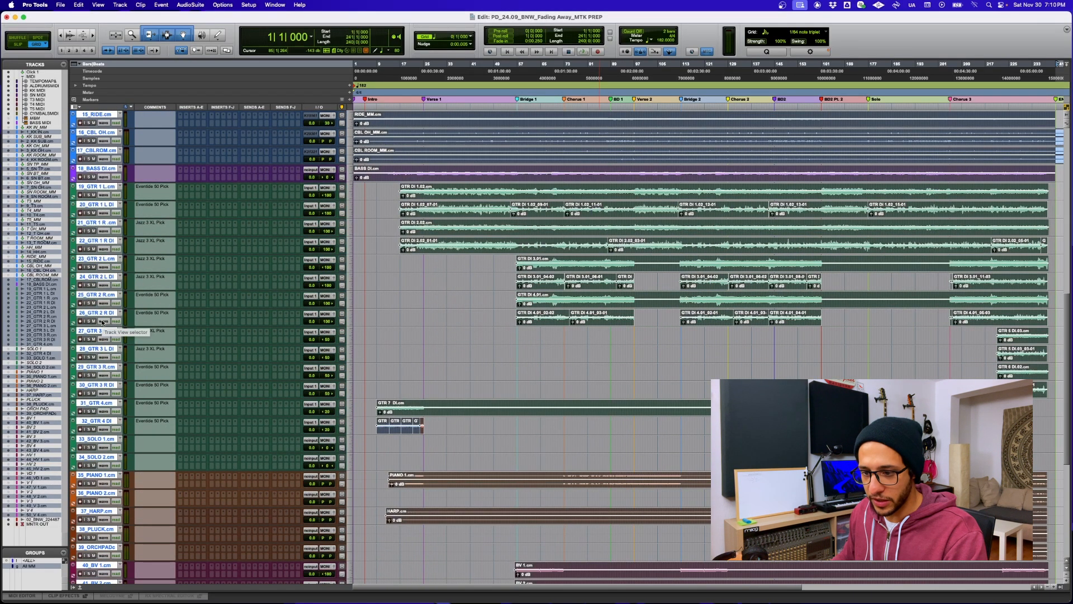
pyautogui.scroll(10, 103, 323)
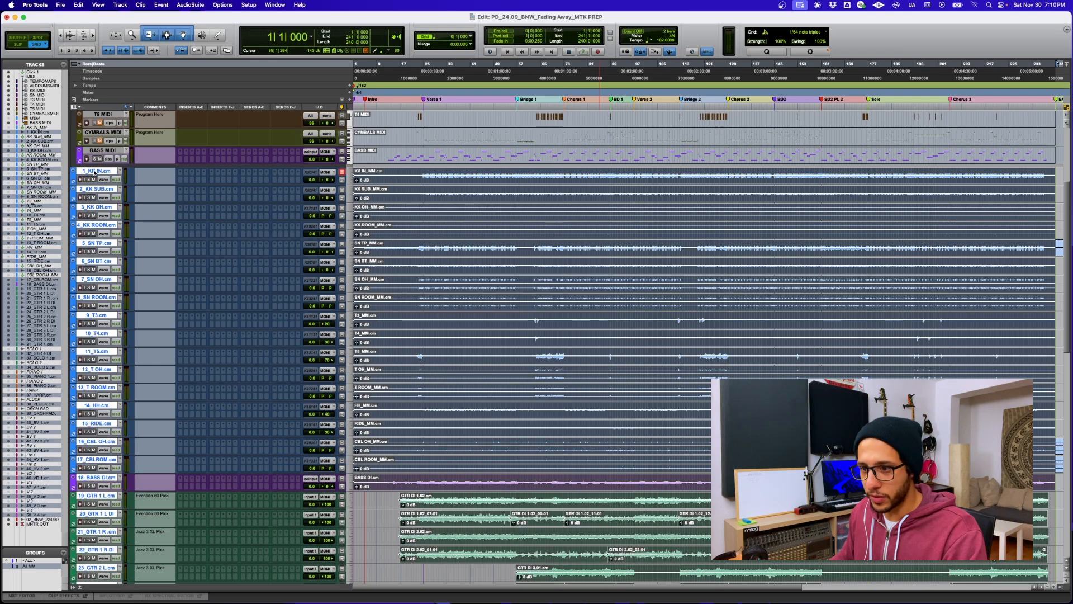
pyautogui.rightClick(104, 315)
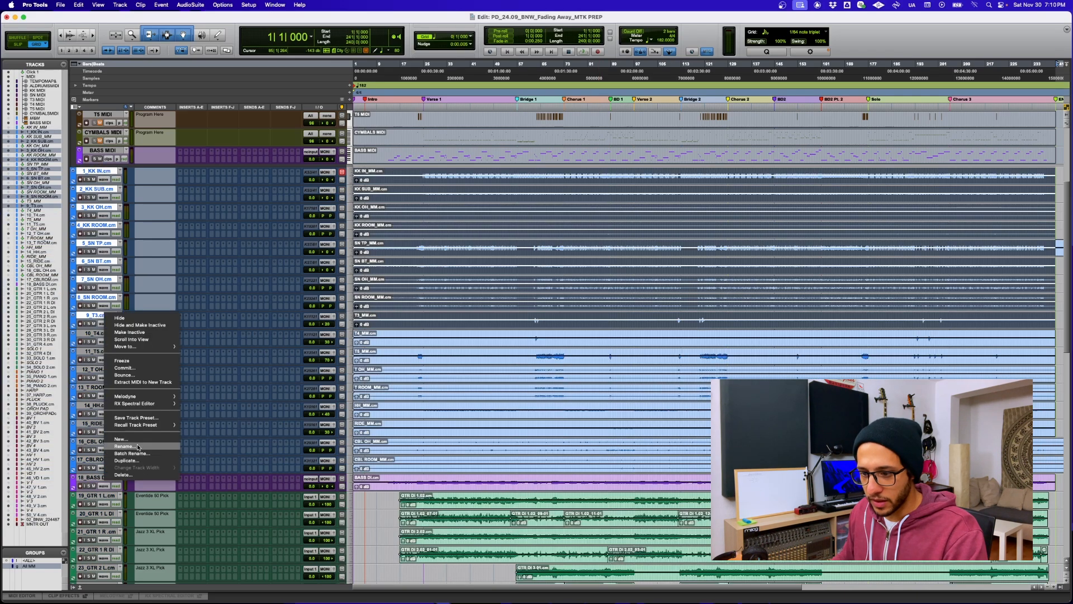
pyautogui.click(134, 454)
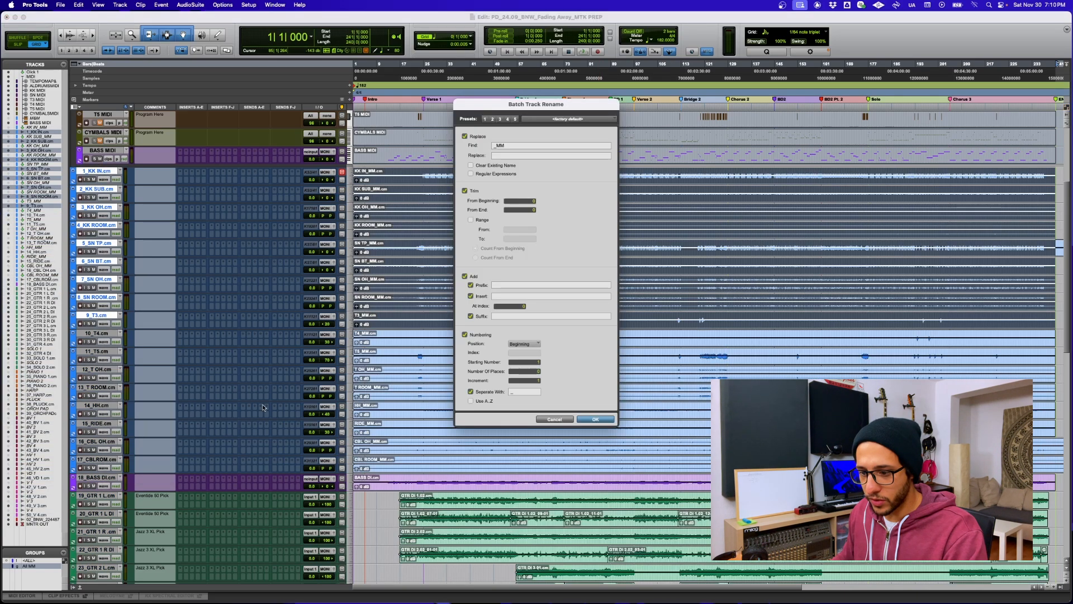
pyautogui.doubleClick(506, 146)
pyautogui.press('BackSpace')
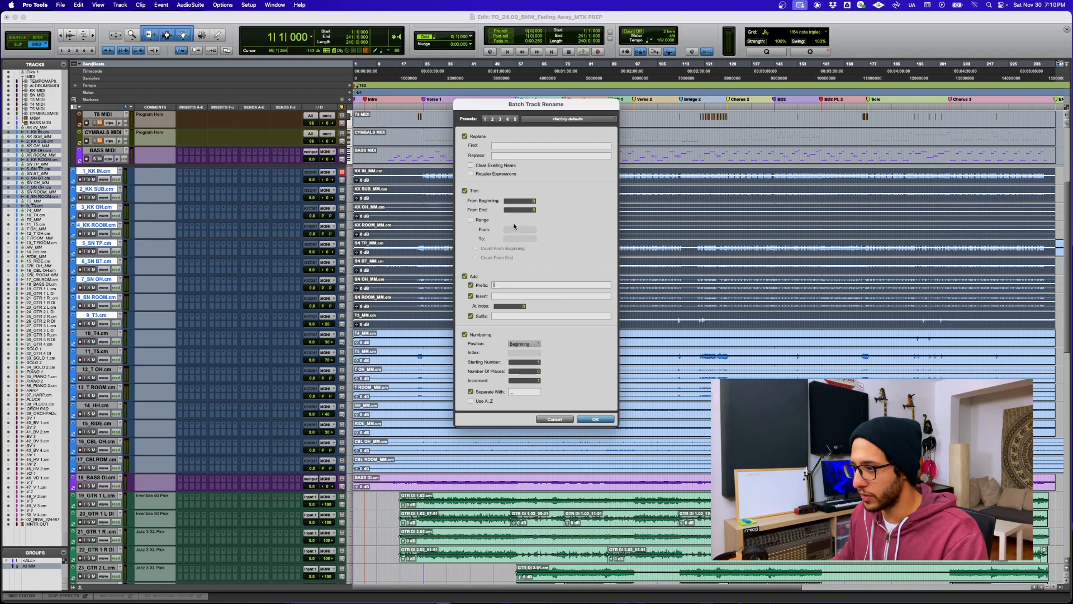
pyautogui.write('0')
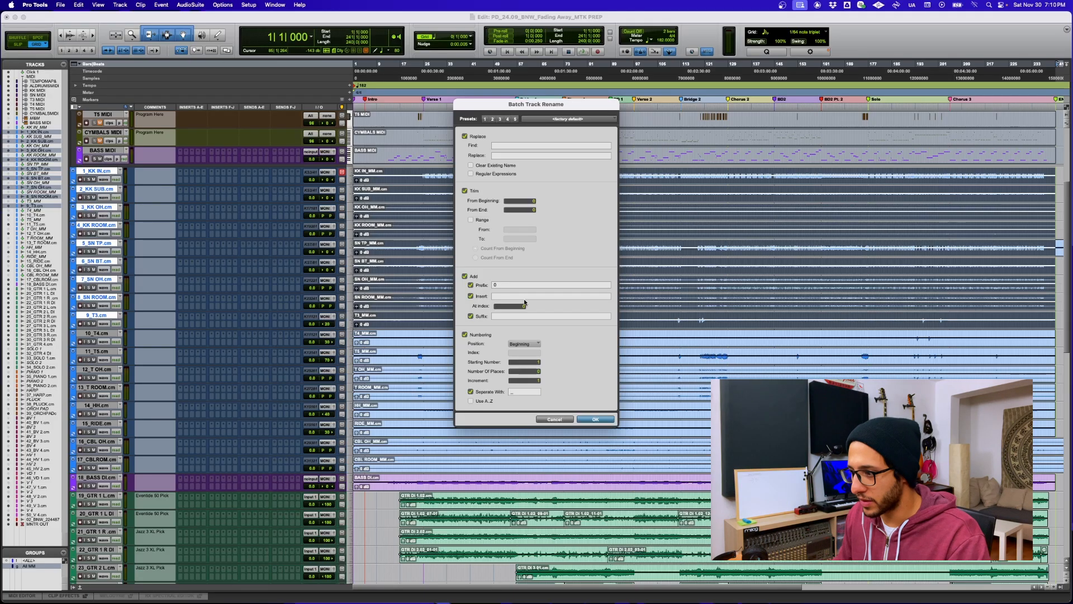
pyautogui.click(465, 335)
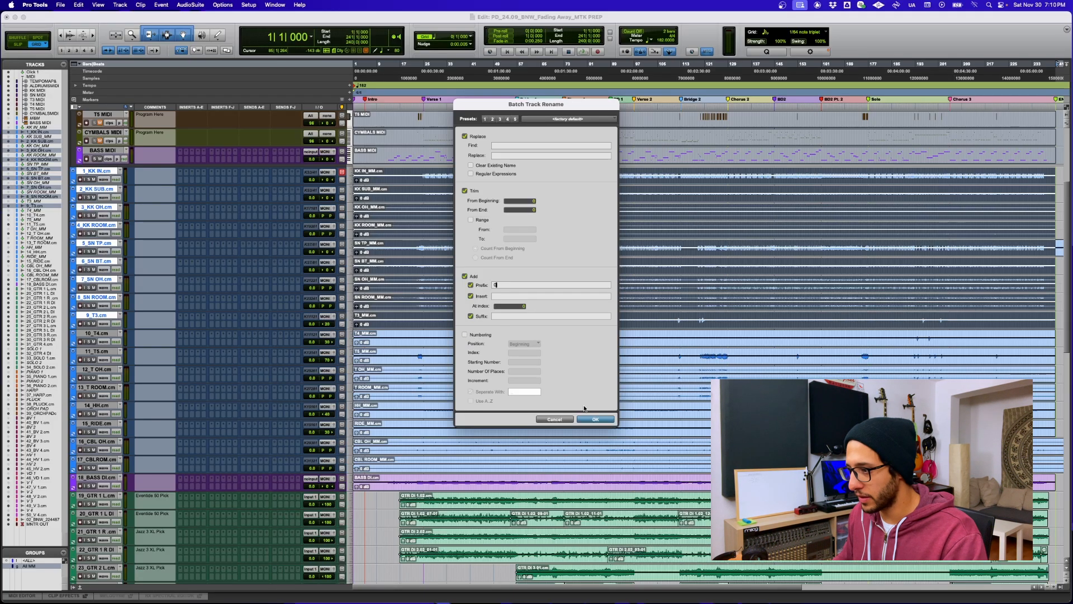
pyautogui.click(594, 419)
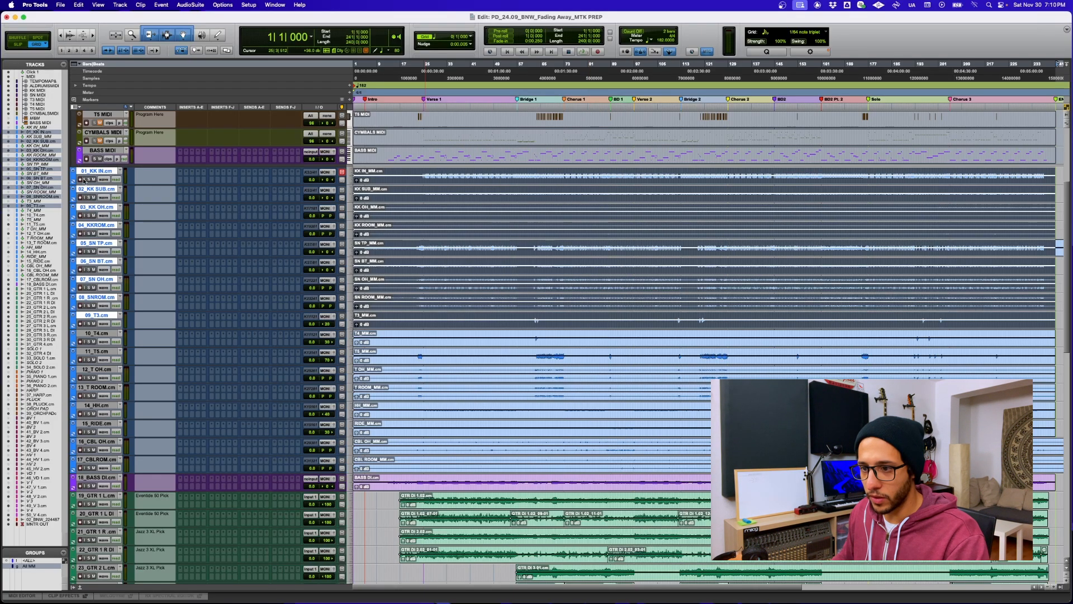
# Select all the numbered audio tracks from 01_KK IN.cm through 50_V 4.cm
pyautogui.scroll(-10, 98, 316)
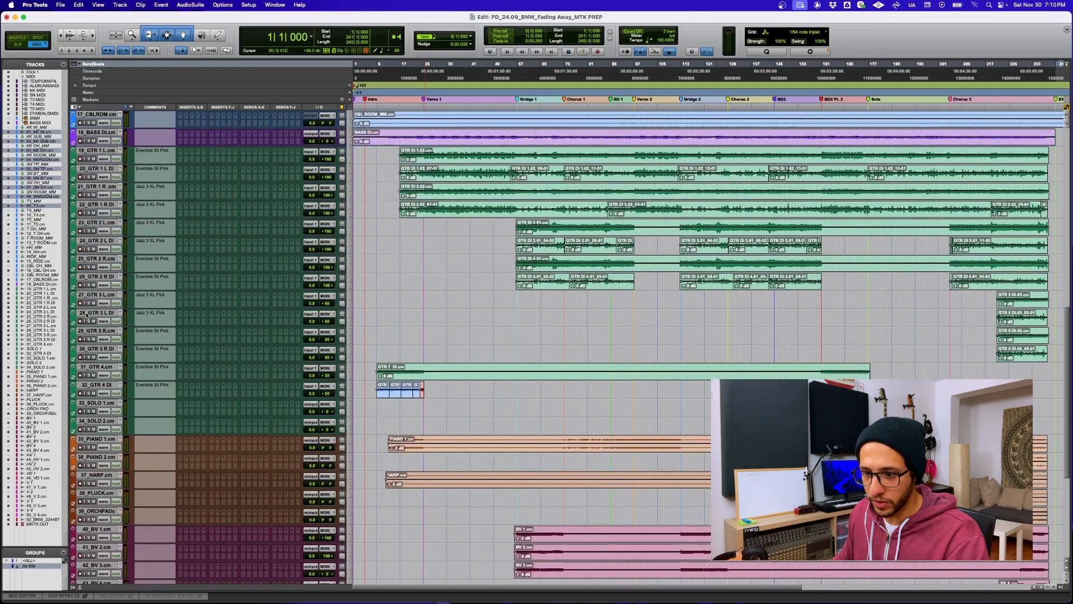
pyautogui.scroll(-8, 87, 315)
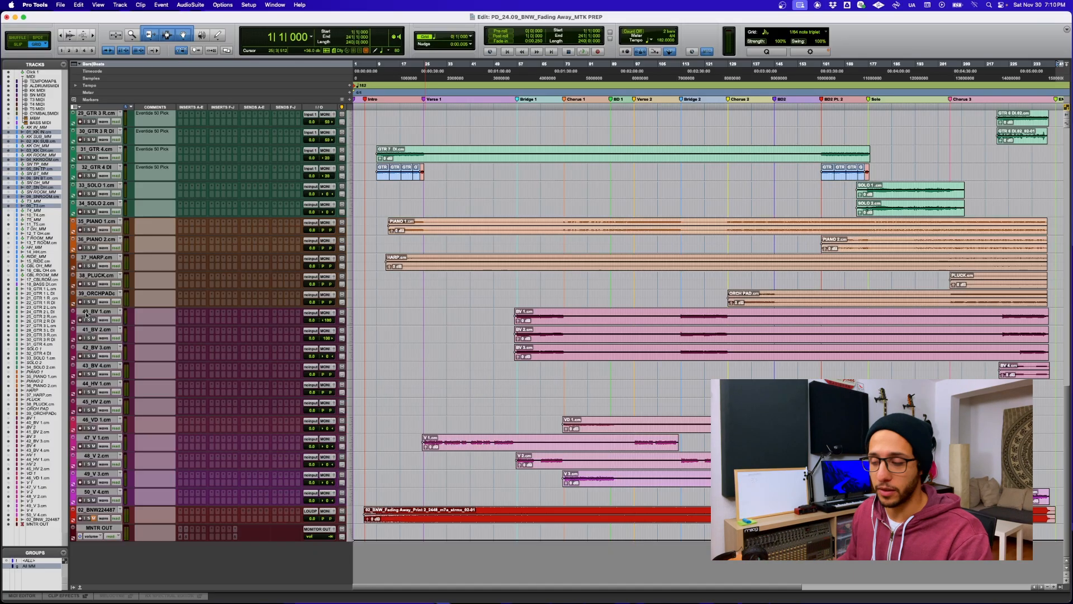
pyautogui.scroll(8, 86, 315)
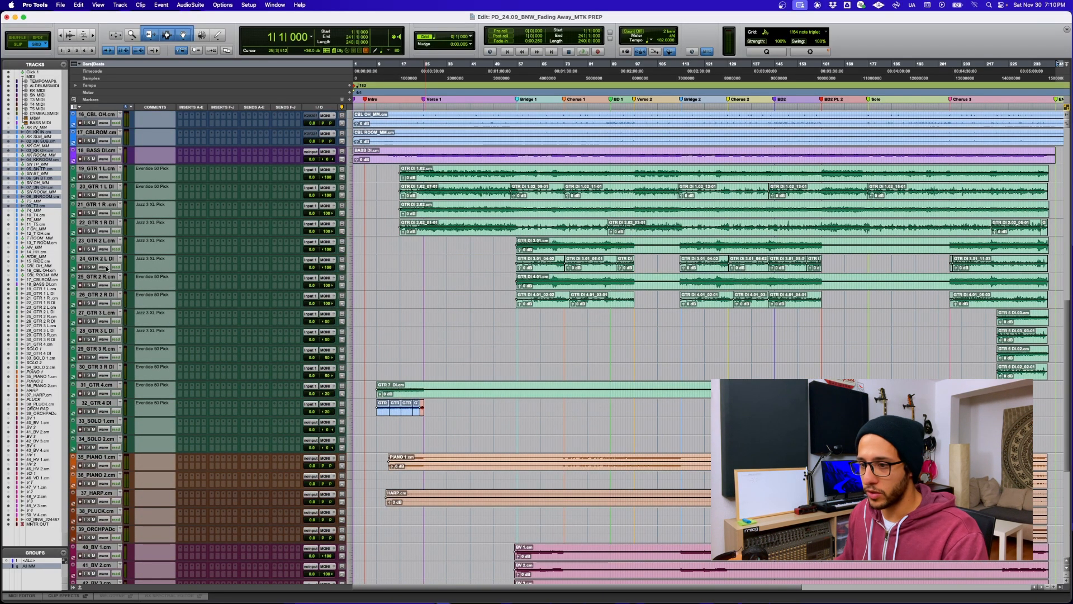
pyautogui.scroll(-8, 106, 268)
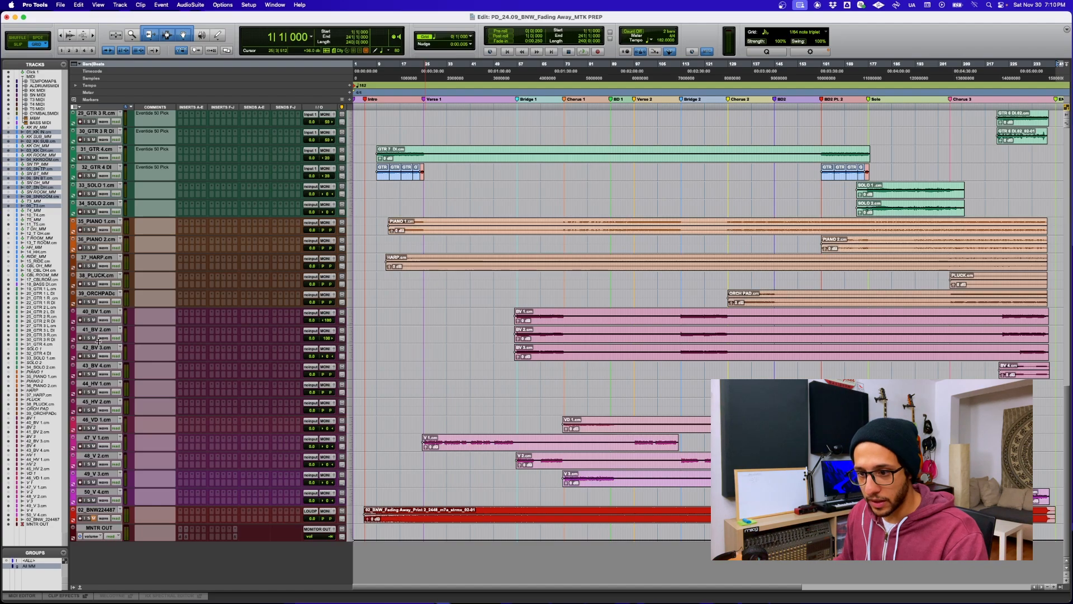
pyautogui.click(104, 492)
pyautogui.press('super+a')
pyautogui.scroll(10, 292, 438)
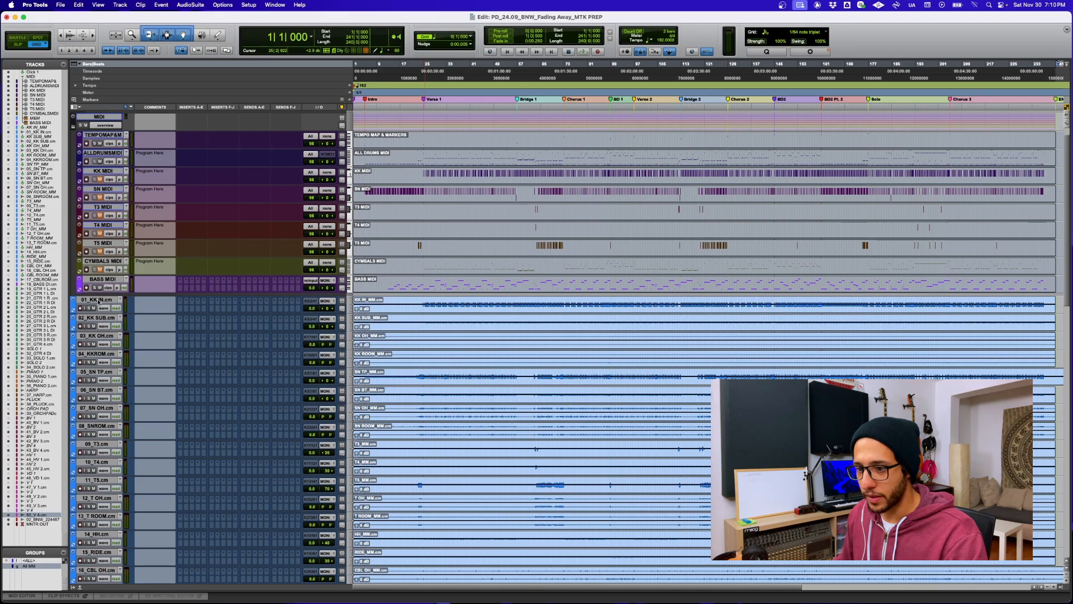
pyautogui.keyDown('shift'); pyautogui.click(98, 300); pyautogui.keyUp('shift')
# Extend the edit selection just past the END marker and consolidate the clips on all selected audio tracks
pyautogui.hscroll(5, 928, 358)
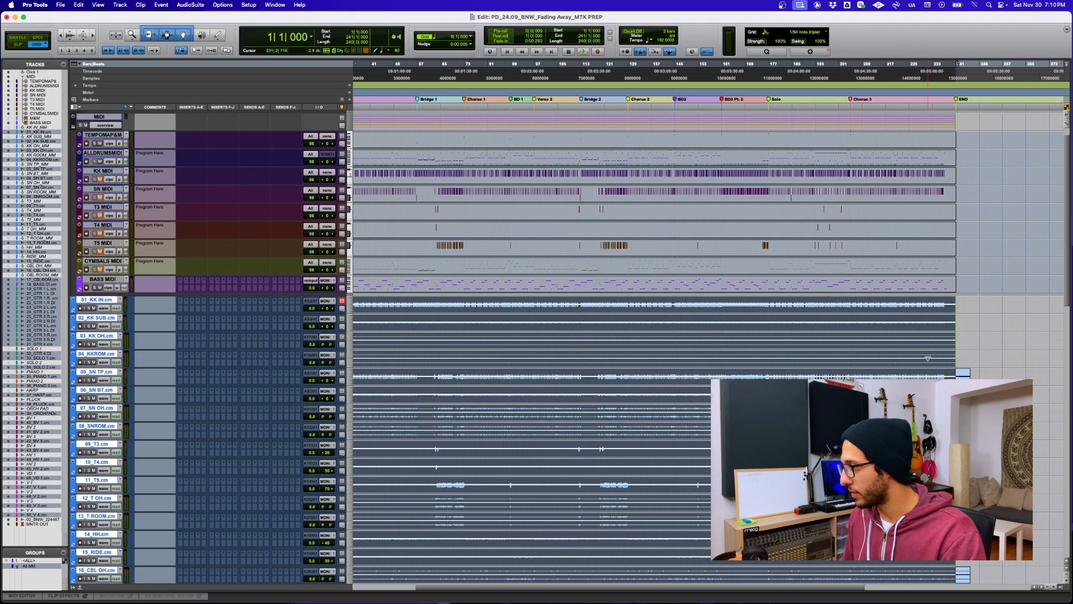
pyautogui.keyDown('shift'); pyautogui.click(978, 303); pyautogui.keyUp('shift')
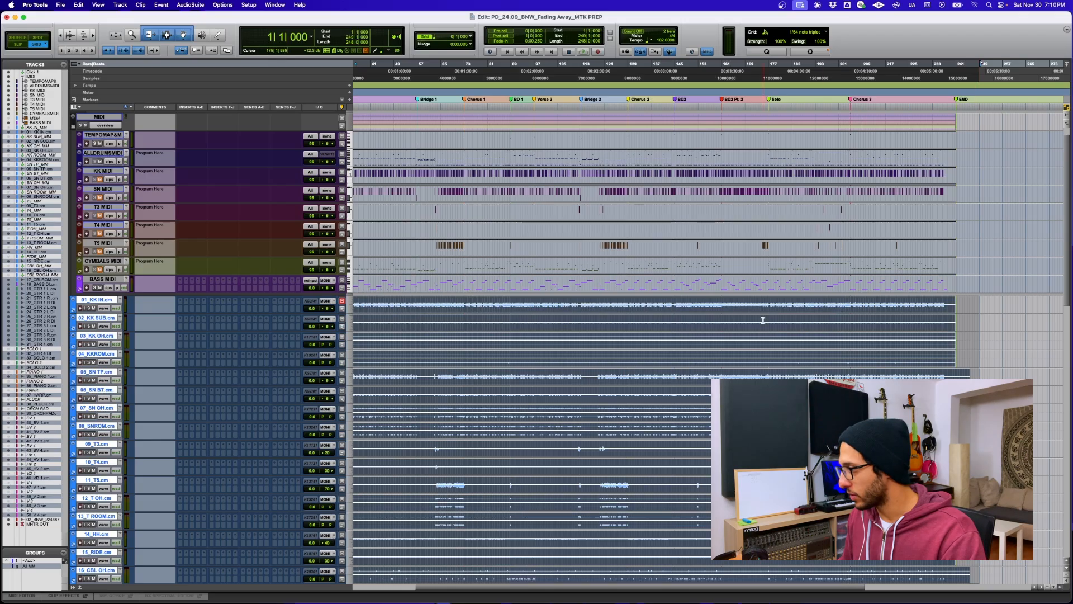
pyautogui.hscroll(-5, 756, 318)
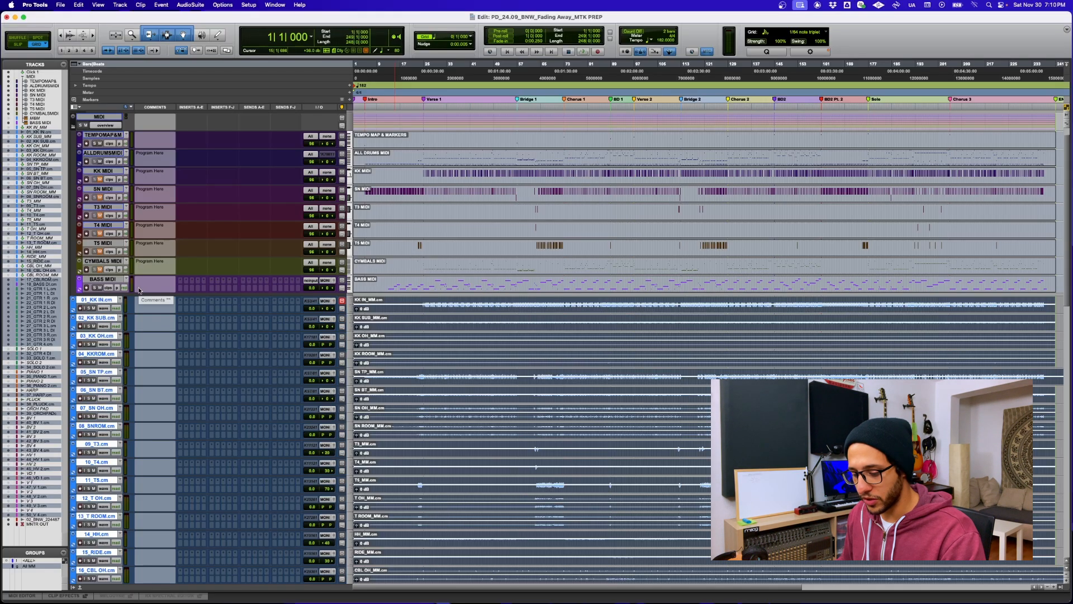
pyautogui.scroll(-10, 139, 290)
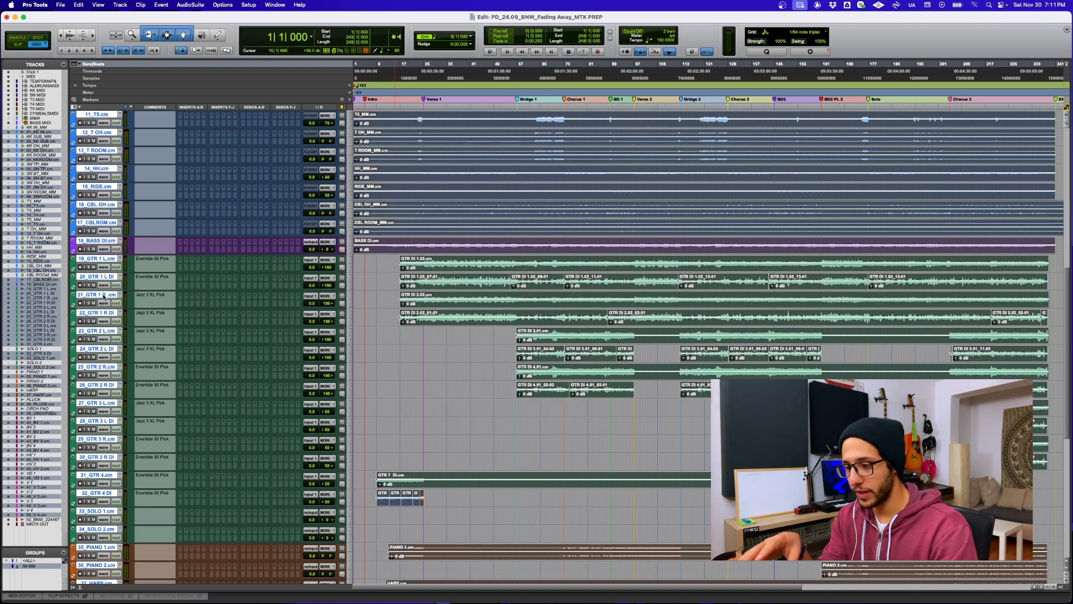
pyautogui.hotkey('alt', 'shift', '3')
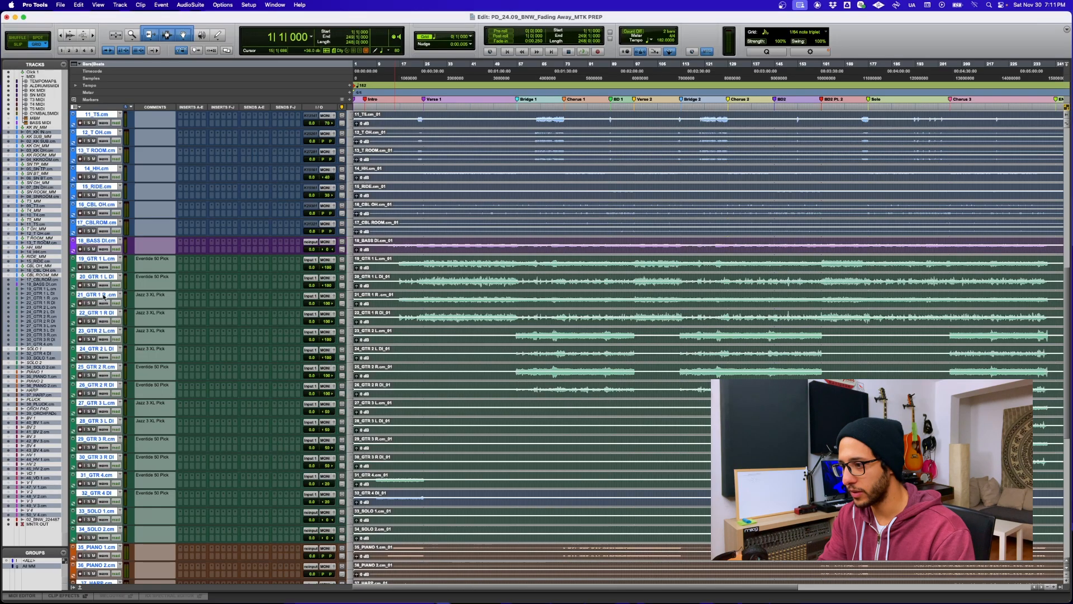
# Examine the consolidated clips and their names across the drum, bass, guitar, keys and vocal tracks
pyautogui.scroll(7, 181, 331)
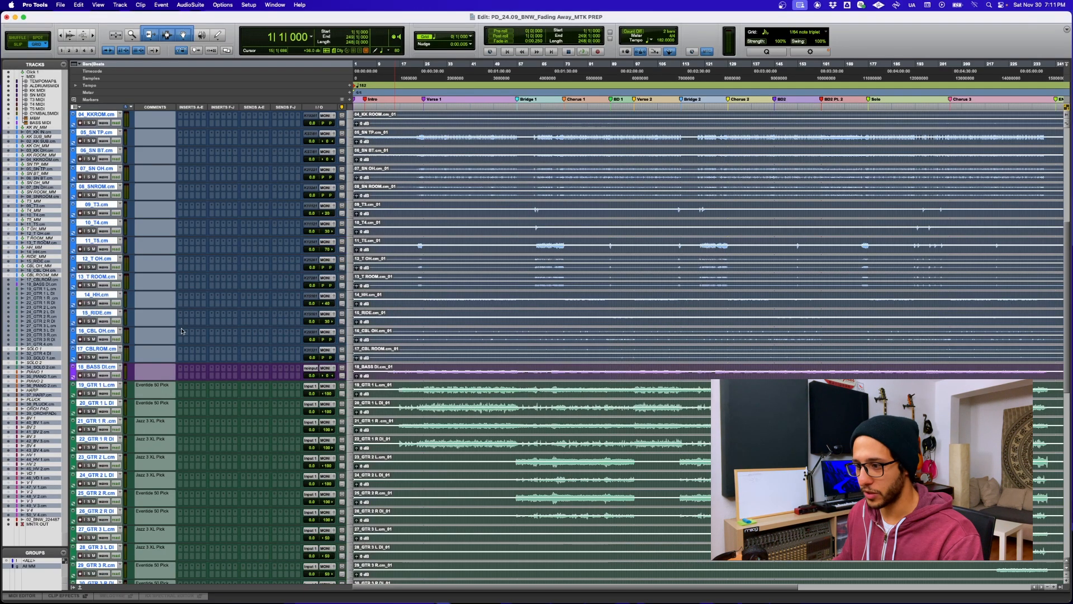
pyautogui.scroll(-9, 182, 331)
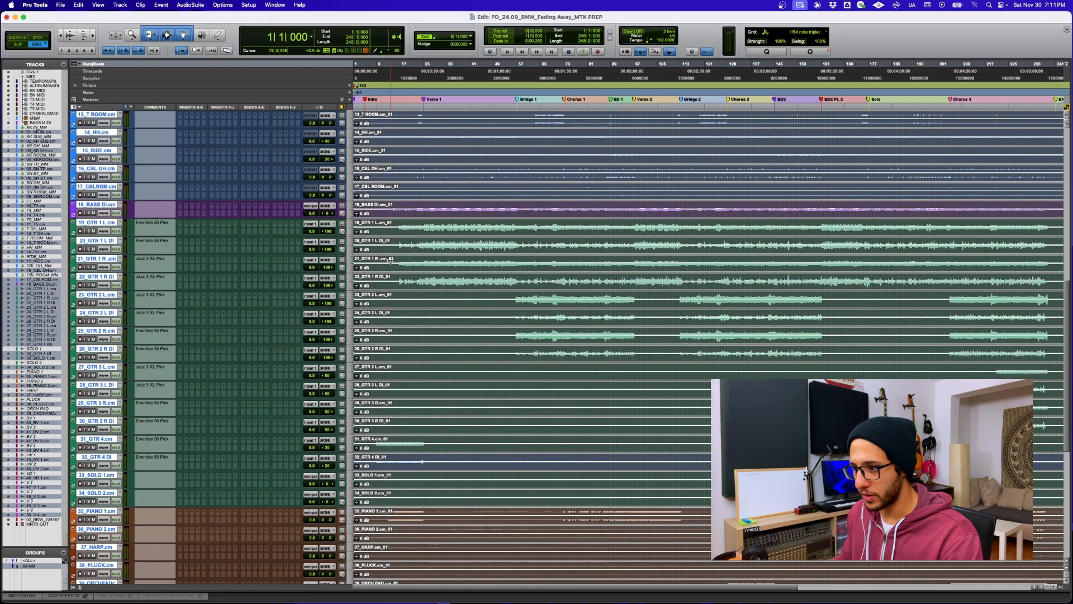
pyautogui.scroll(-10, 390, 260)
pyautogui.scroll(8, 379, 278)
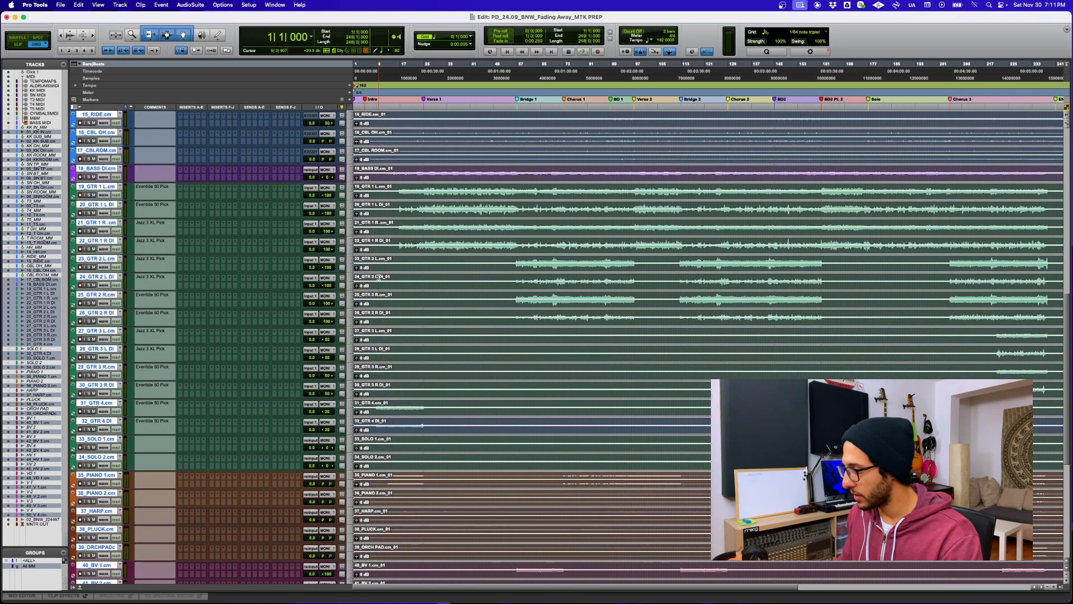
pyautogui.scroll(20, 379, 278)
pyautogui.scroll(-5, 379, 278)
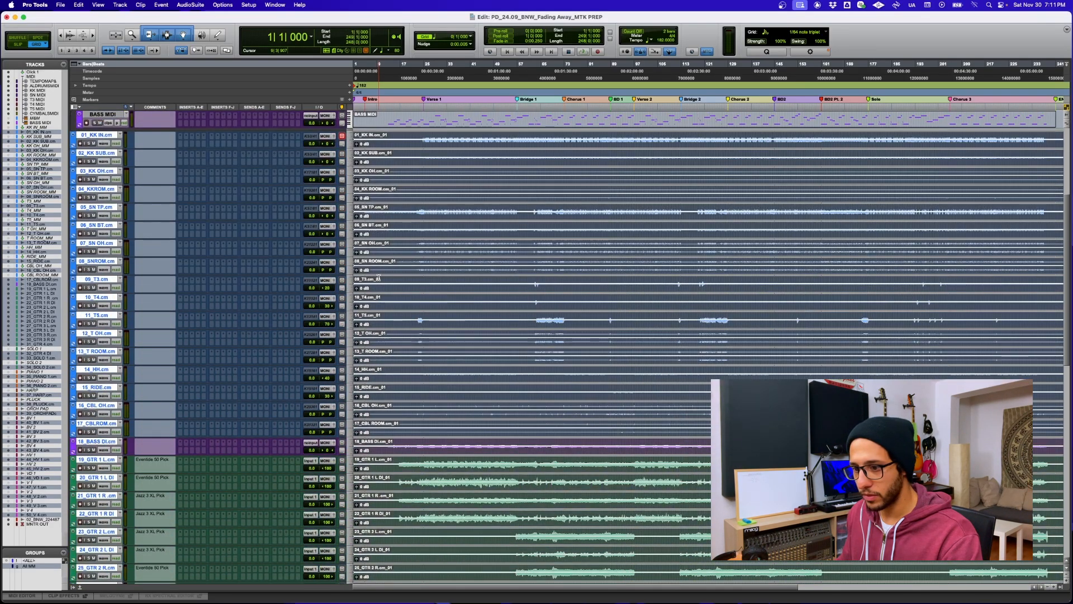
pyautogui.scroll(-18, 379, 278)
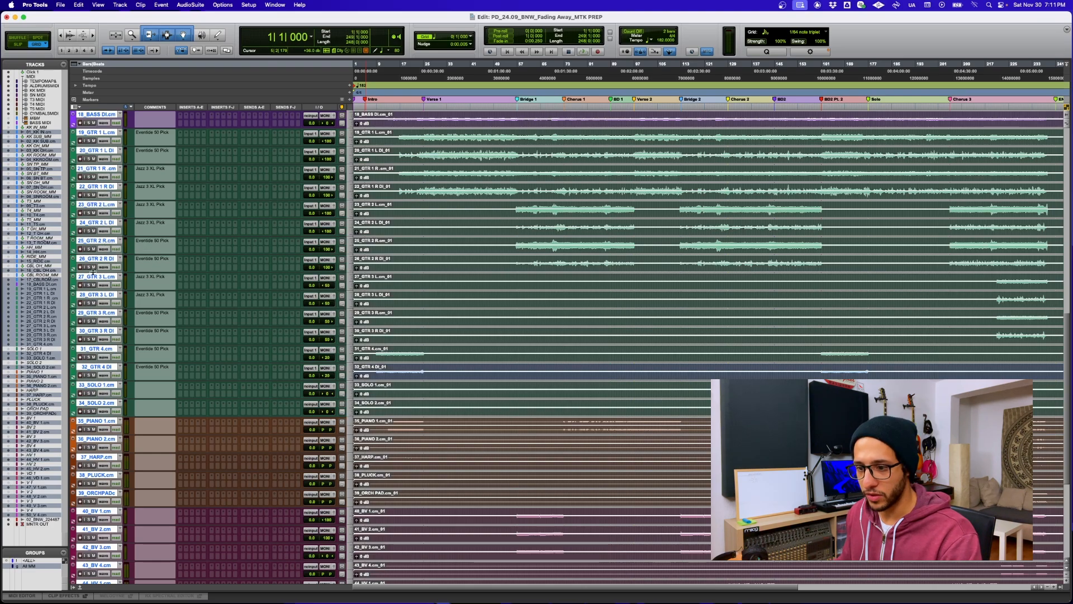
pyautogui.scroll(5, 93, 271)
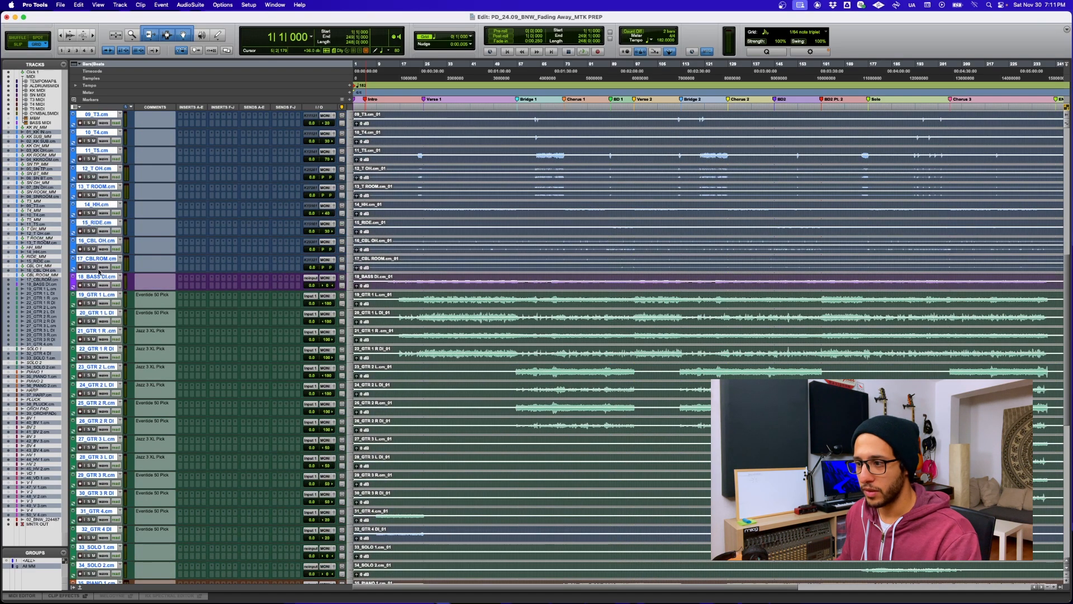
# Move the edit selection to the MIDI tracks, covering BASS MIDI up through the tempo map and markers track
pyautogui.scroll(10, 99, 272)
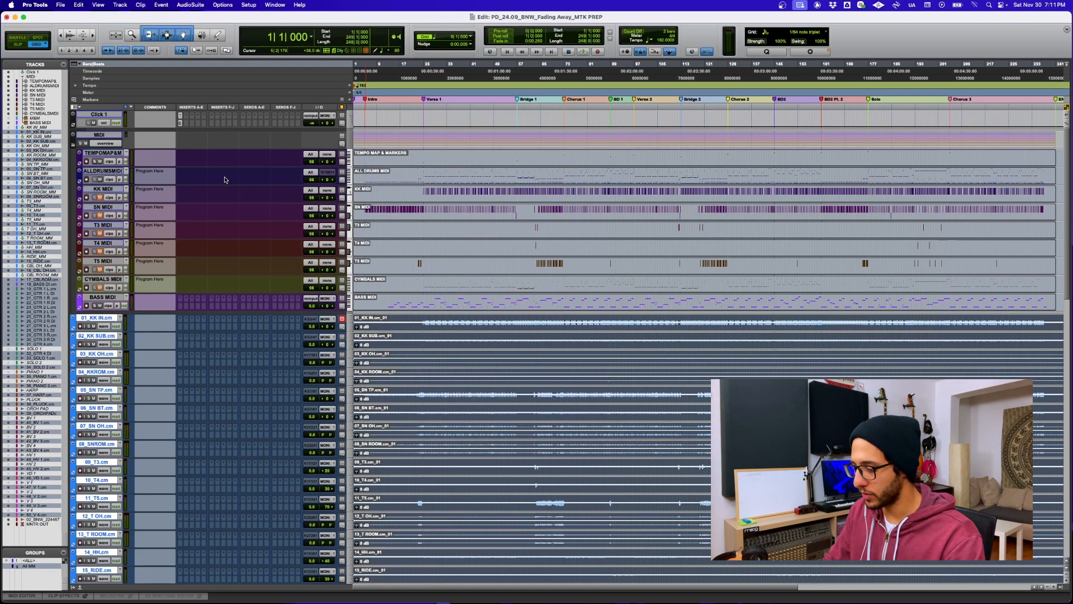
pyautogui.press('p')
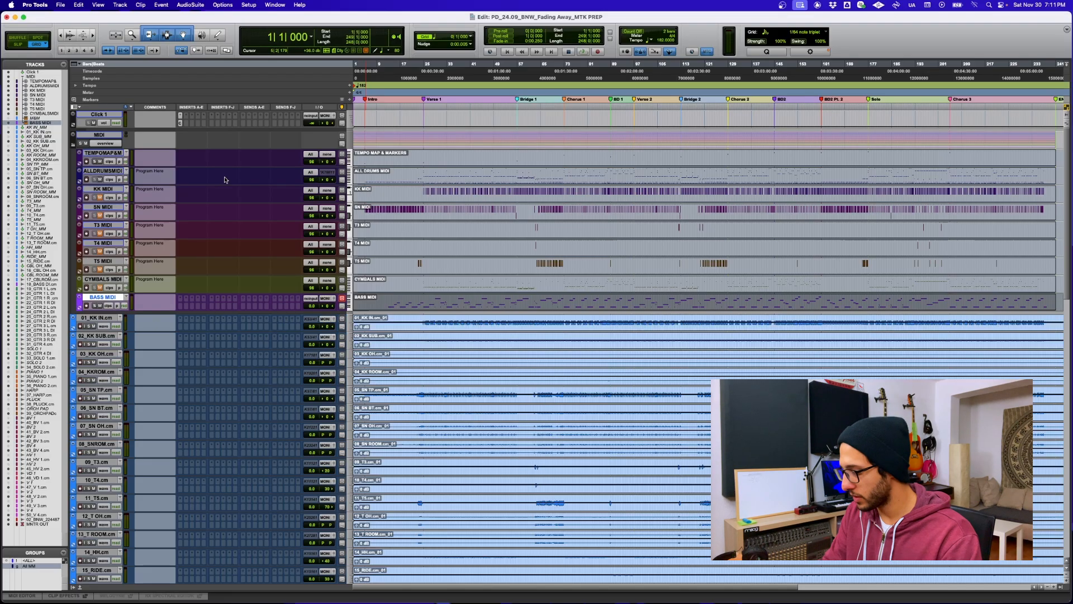
pyautogui.hotkey('shift', 'p')
pyautogui.hotkey('shift', 'p')
pyautogui.hotkey('shift', 'p')
pyautogui.hotkey('shift', 'p')
pyautogui.hotkey('shift', 'p')
pyautogui.hotkey('shift', 'p')
pyautogui.hotkey('shift', 'p')
pyautogui.hotkey('shift', 'p')
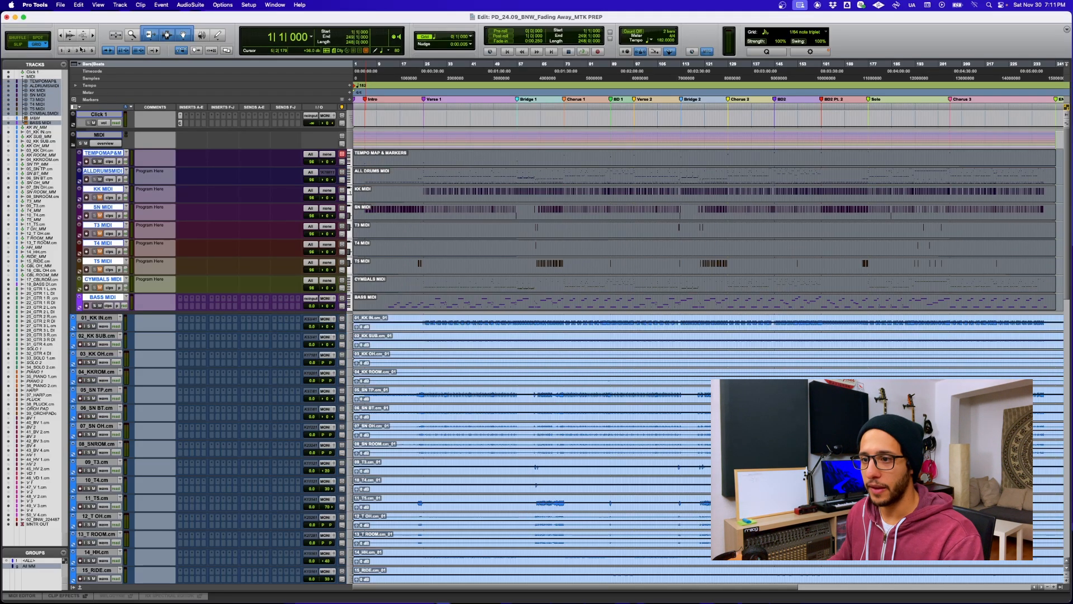
# Export the selected MIDI tracks in the 1 (multitrack) file format with real-time properties applied
pyautogui.click(59, 4)
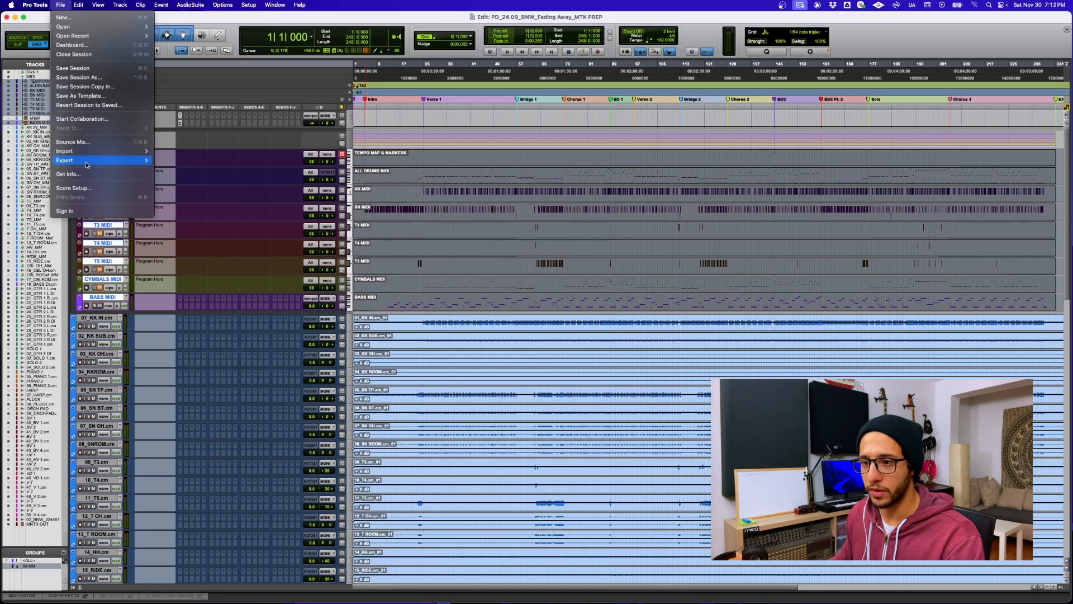
pyautogui.moveTo(112, 160)
pyautogui.click(171, 180)
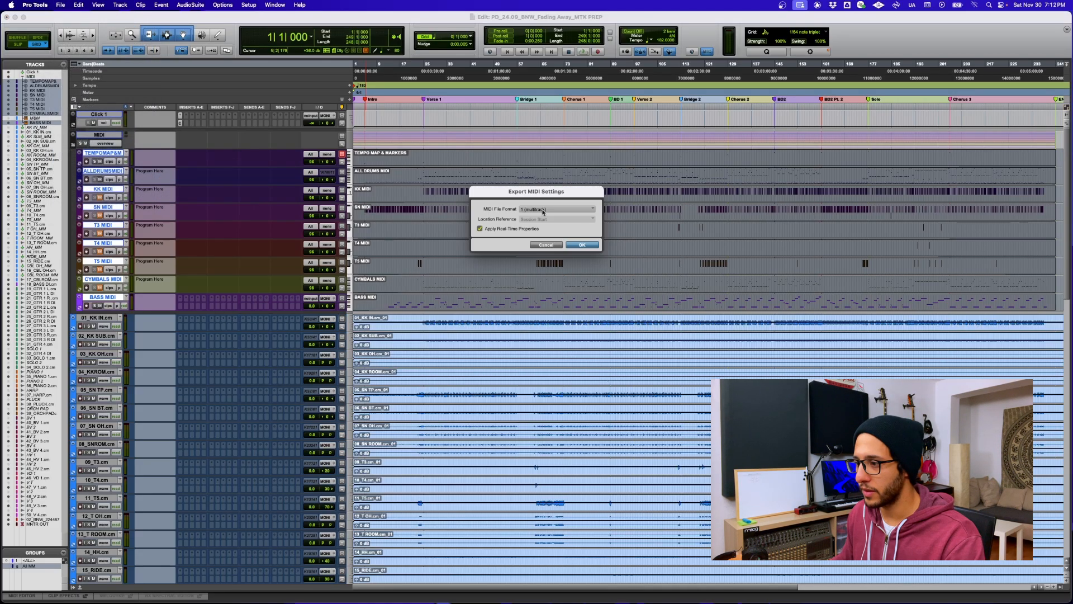
pyautogui.click(538, 209)
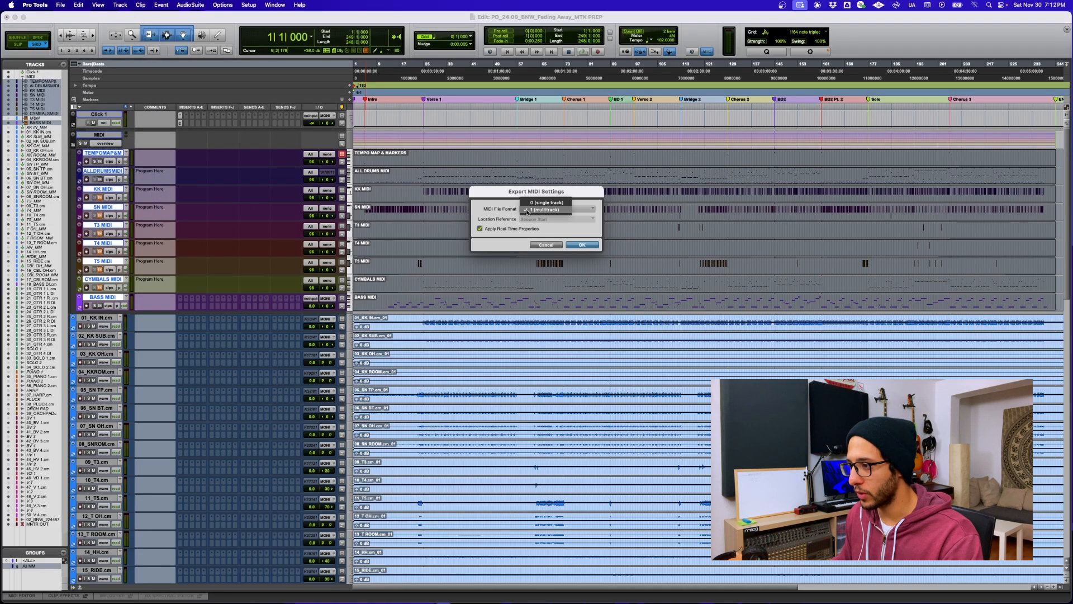
pyautogui.click(537, 210)
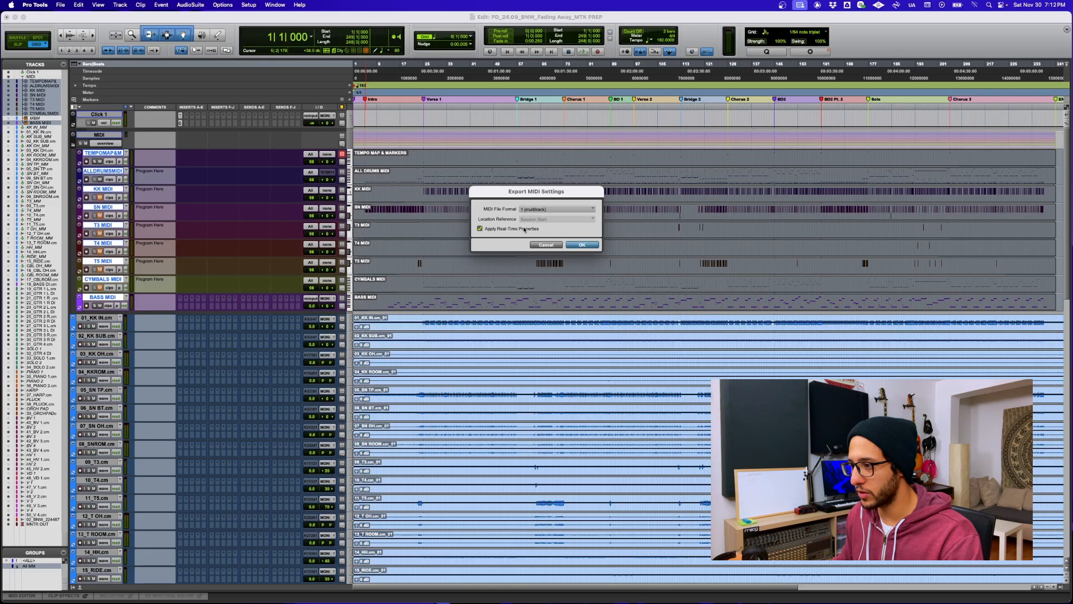
pyautogui.click(579, 246)
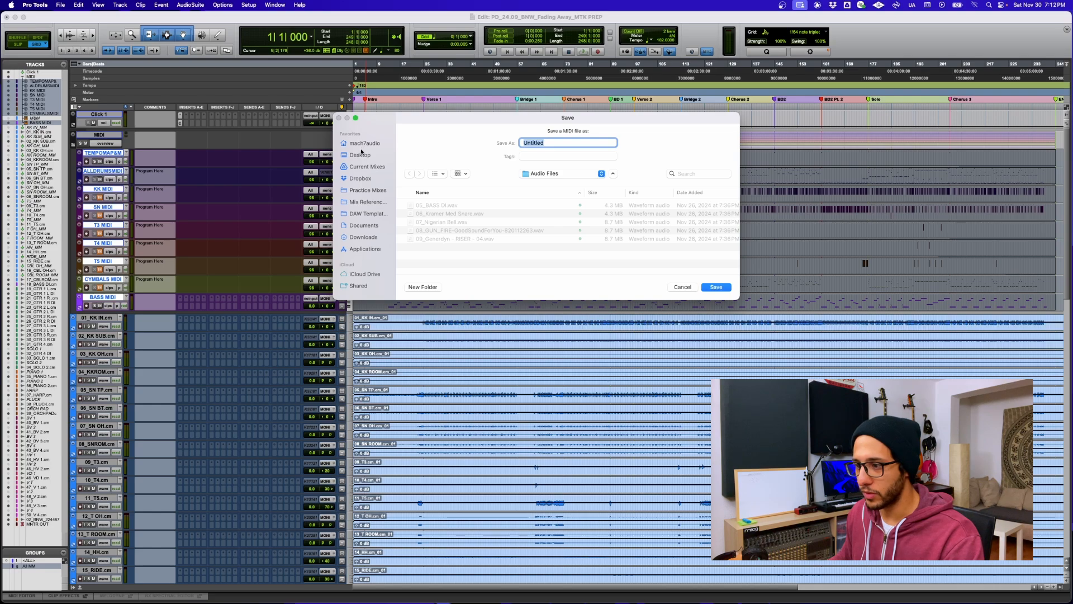
# Set the MIDI file's save location to the PD_24.09_BNW_Fading Away session folder on the m7a. HD drive
pyautogui.scroll(-3, 384, 227)
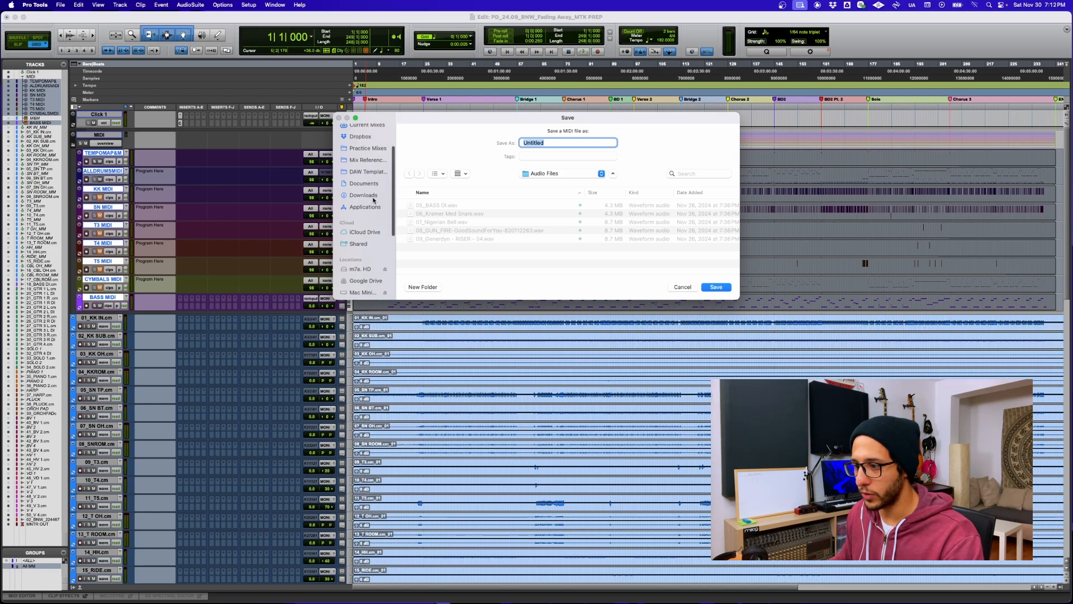
pyautogui.click(360, 273)
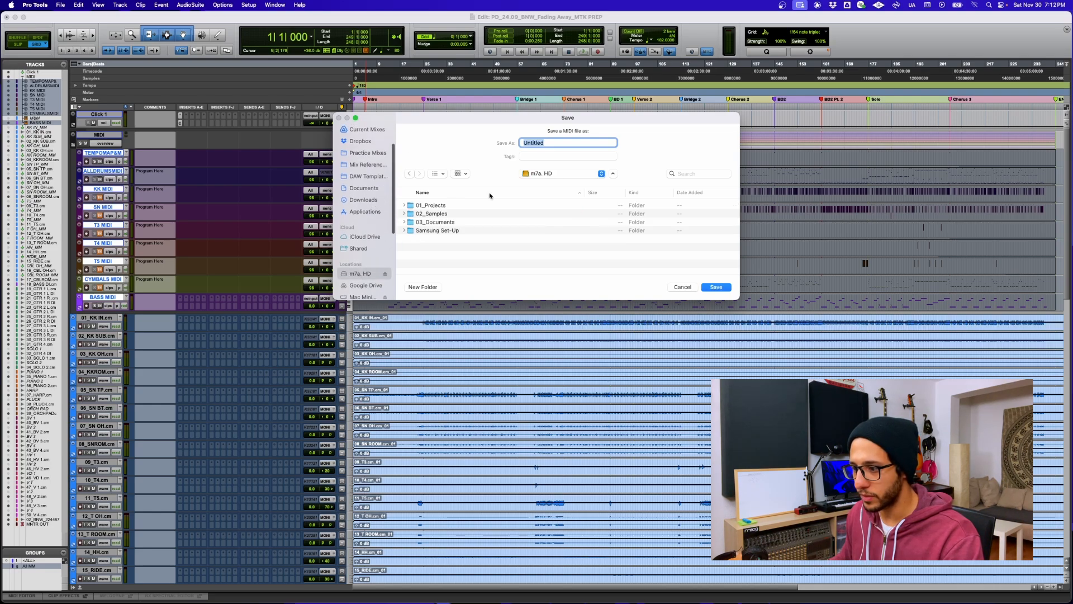
pyautogui.doubleClick(438, 205)
pyautogui.doubleClick(438, 206)
pyautogui.doubleClick(438, 240)
pyautogui.scroll(-2, 437, 239)
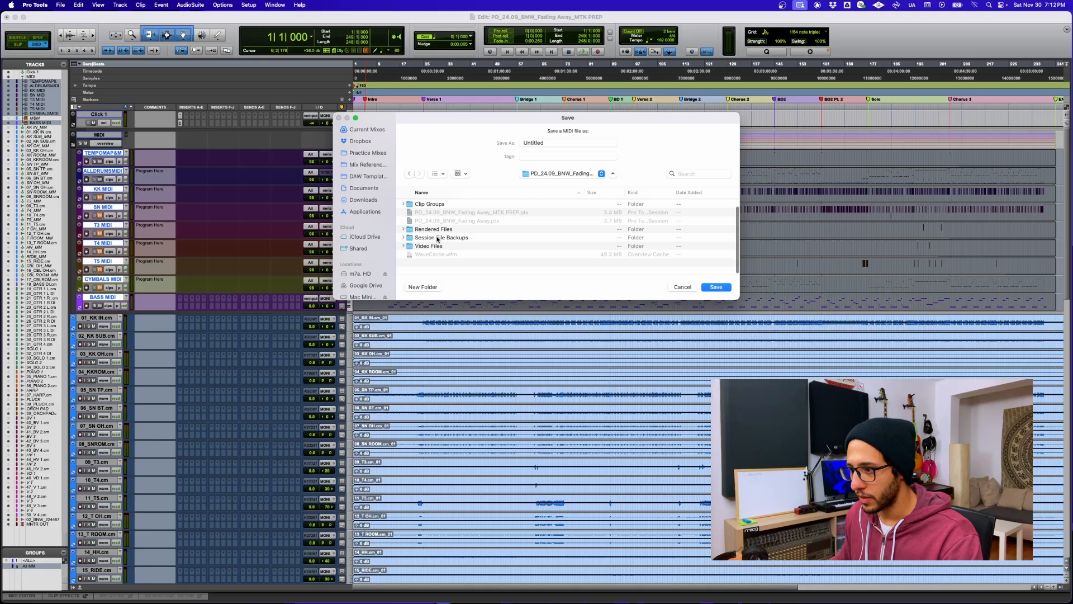
# Create a new folder named BNW_FADING AWAY_182BPM_C# inside the session folder
pyautogui.click(425, 286)
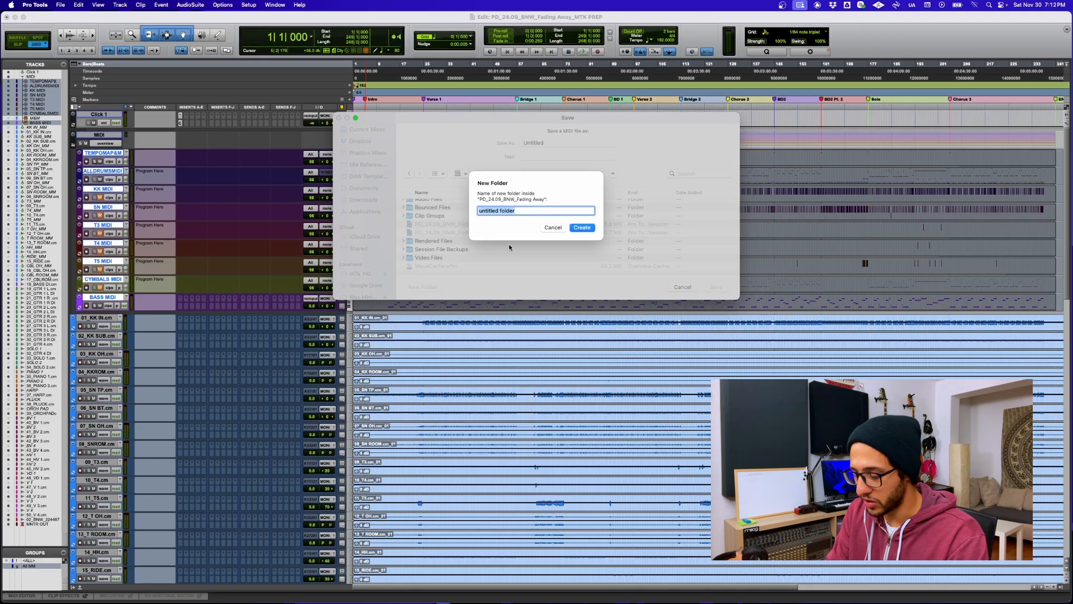
pyautogui.write('BNW_')
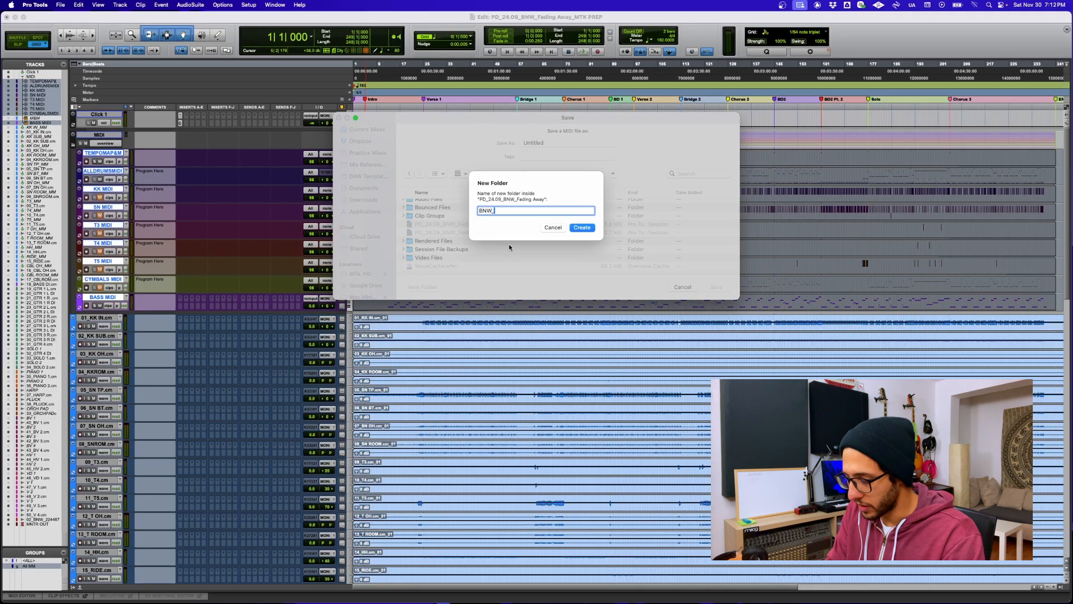
pyautogui.write('FADING AWAY_')
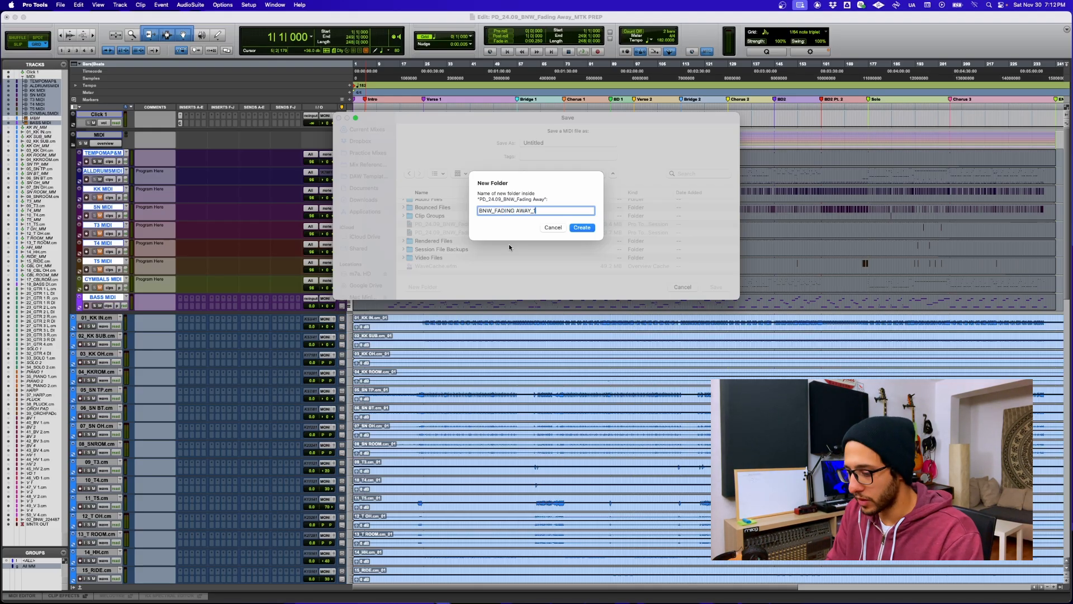
pyautogui.write('BPPM')
pyautogui.press('BackSpace')
pyautogui.press('BackSpace')
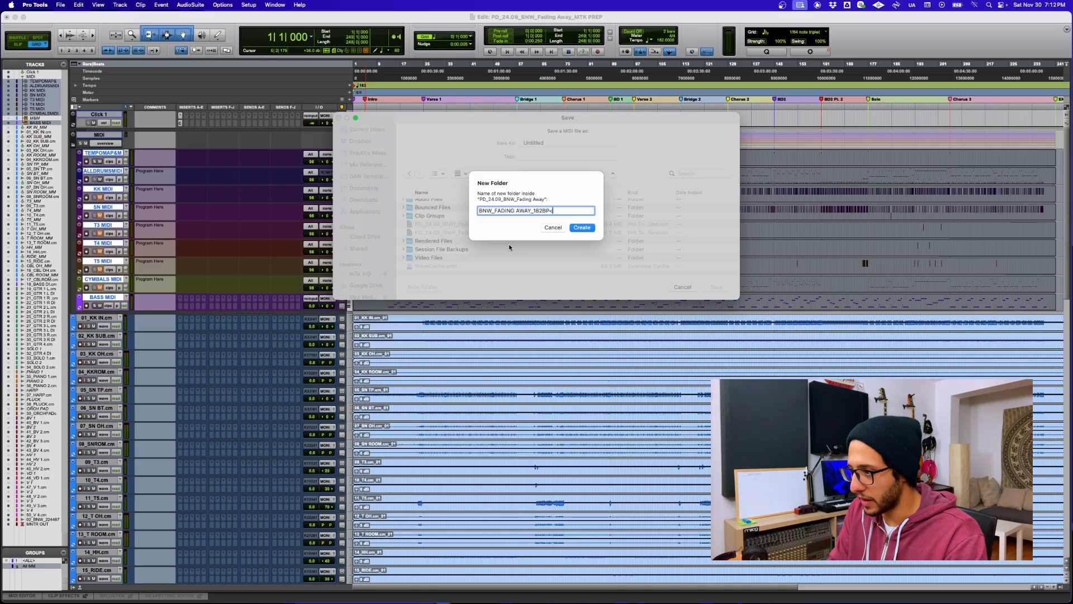
pyautogui.write('M')
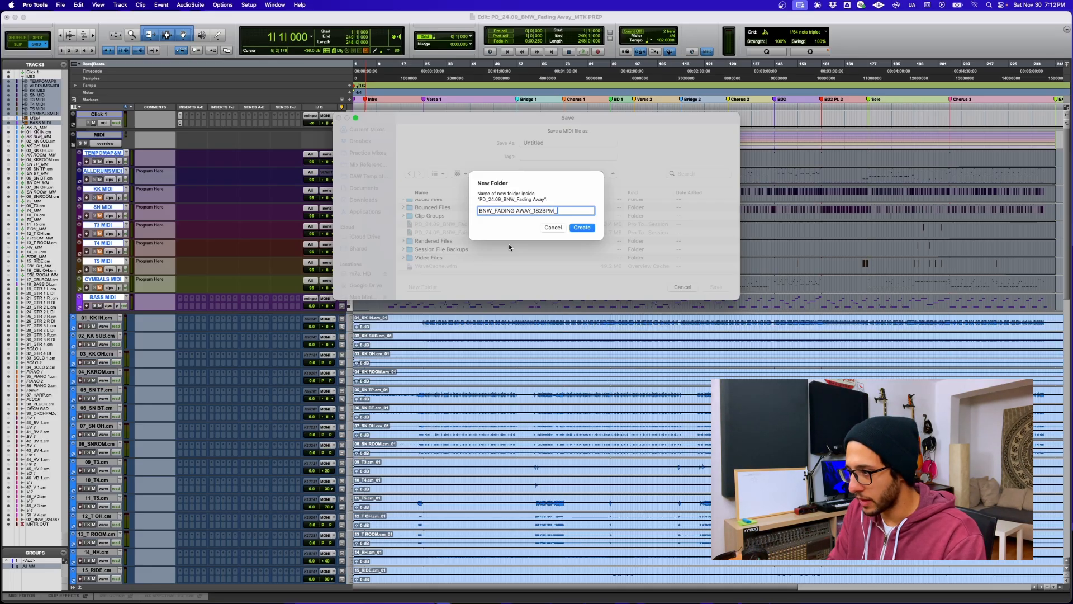
pyautogui.write('_C#')
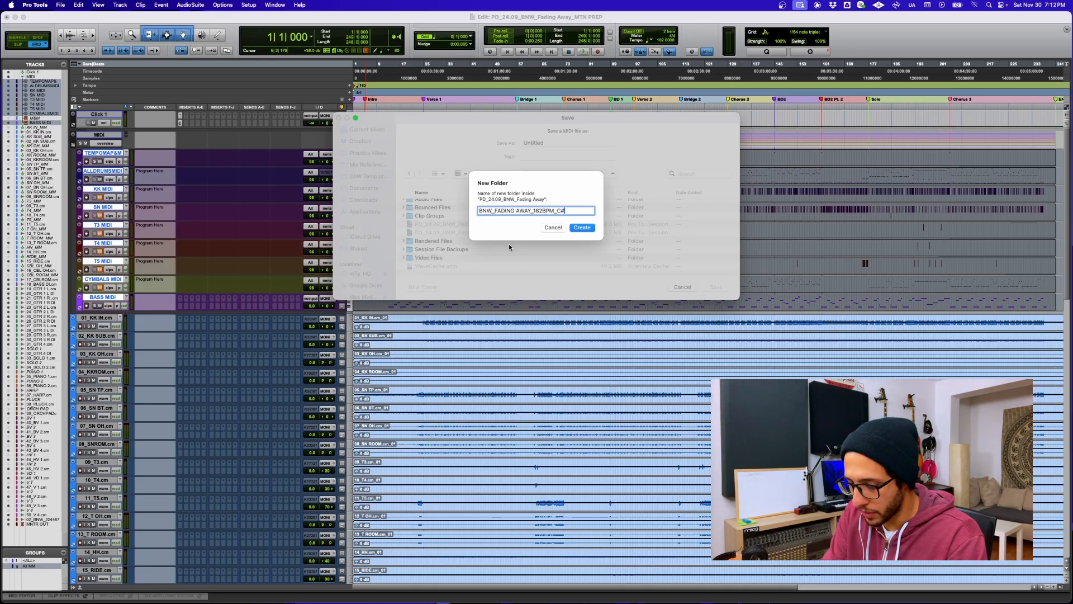
pyautogui.press('Return')
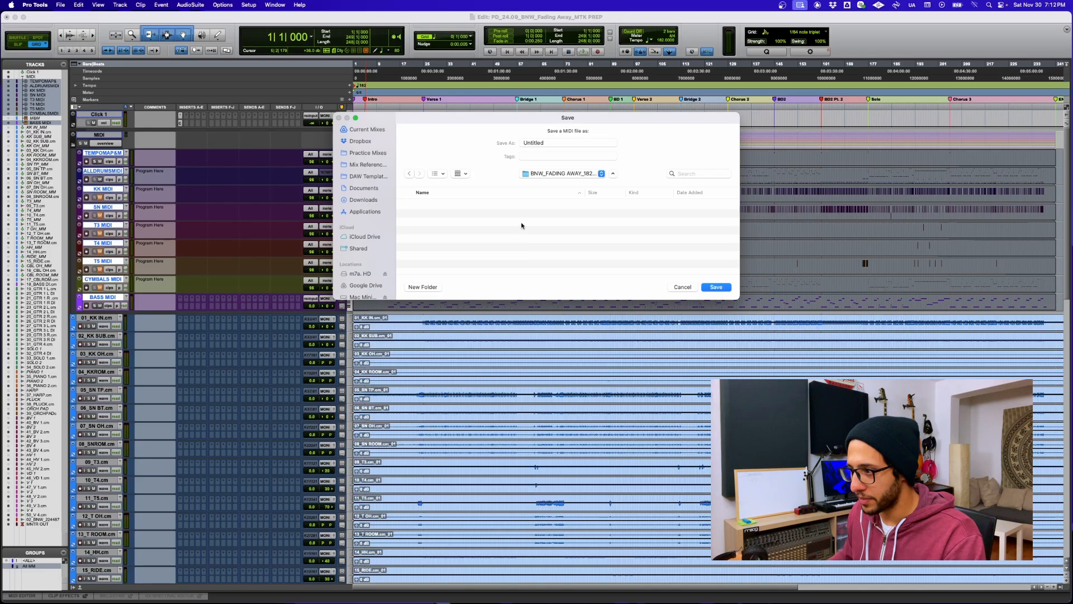
# Save the MIDI file as 00_FADING AWAY_MIDI in the new export folder
pyautogui.click(545, 143)
pyautogui.doubleClick(545, 143)
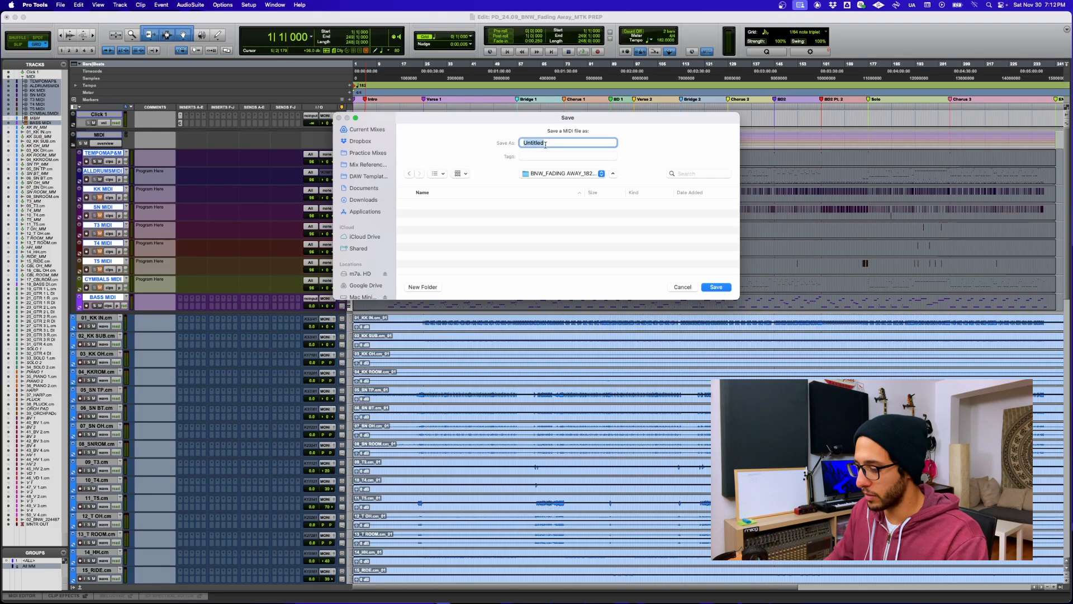
pyautogui.write('00_')
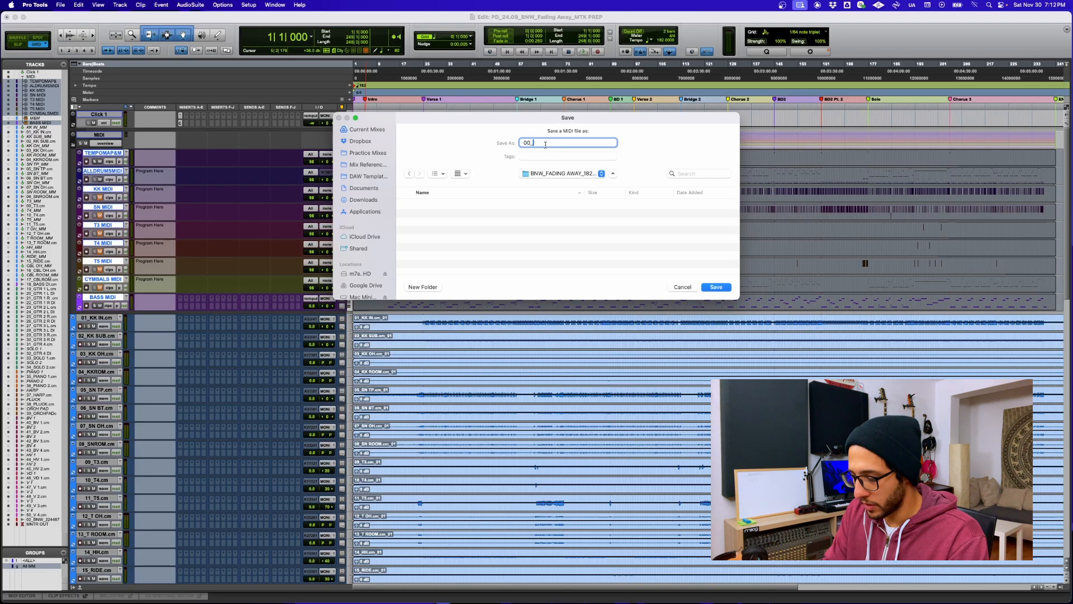
pyautogui.write('FADING AWAY')
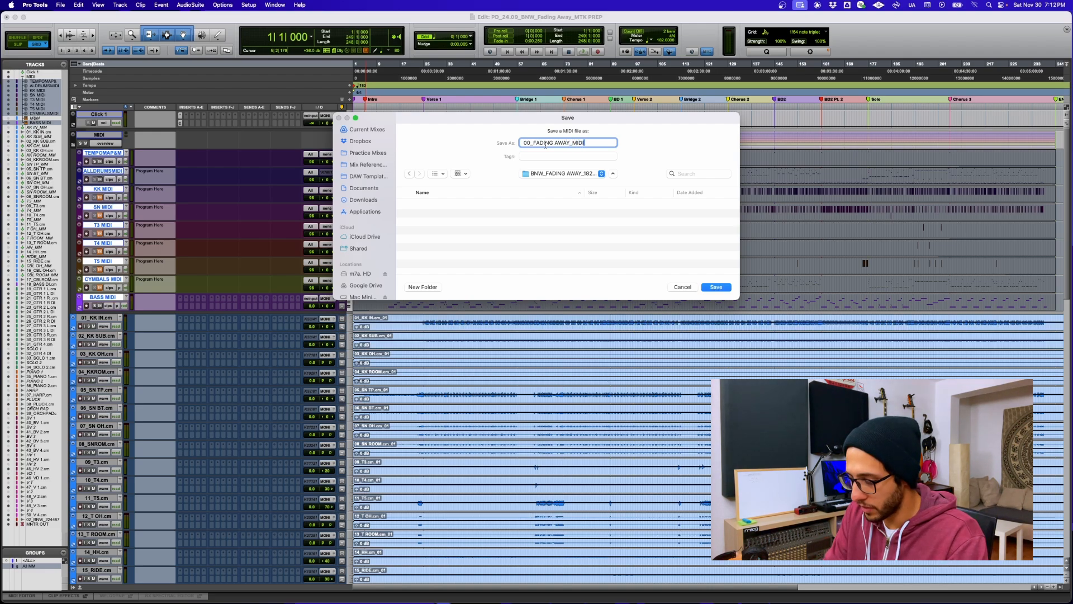
pyautogui.press('Return')
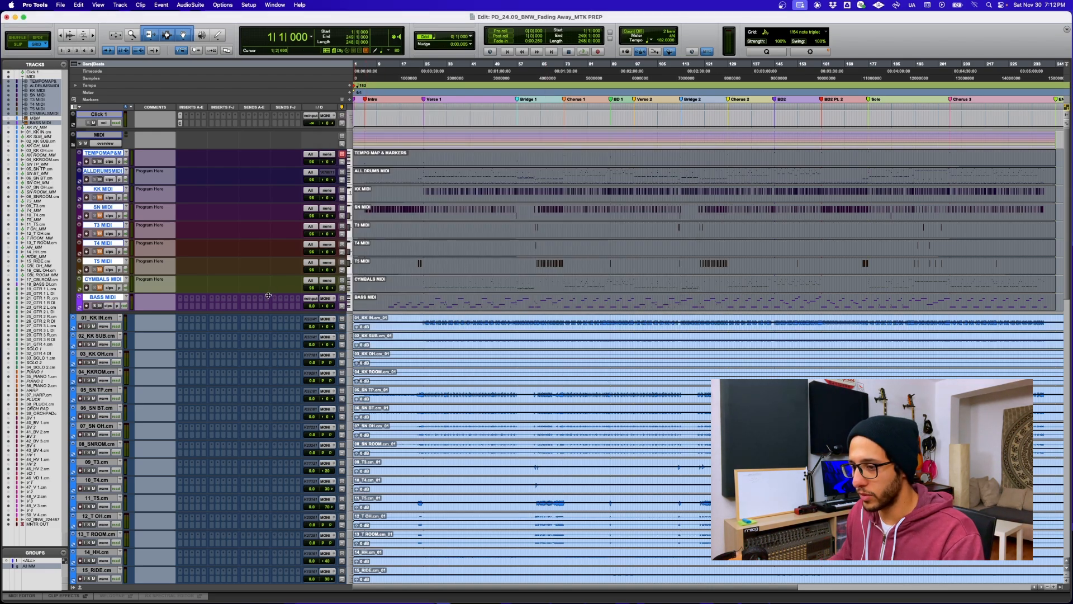
# Switch to the Finder window of the session folder and open BNW_FADING AWAY_182BPM_C# in a new tab
pyautogui.hotkey('ctrl', 'Up')
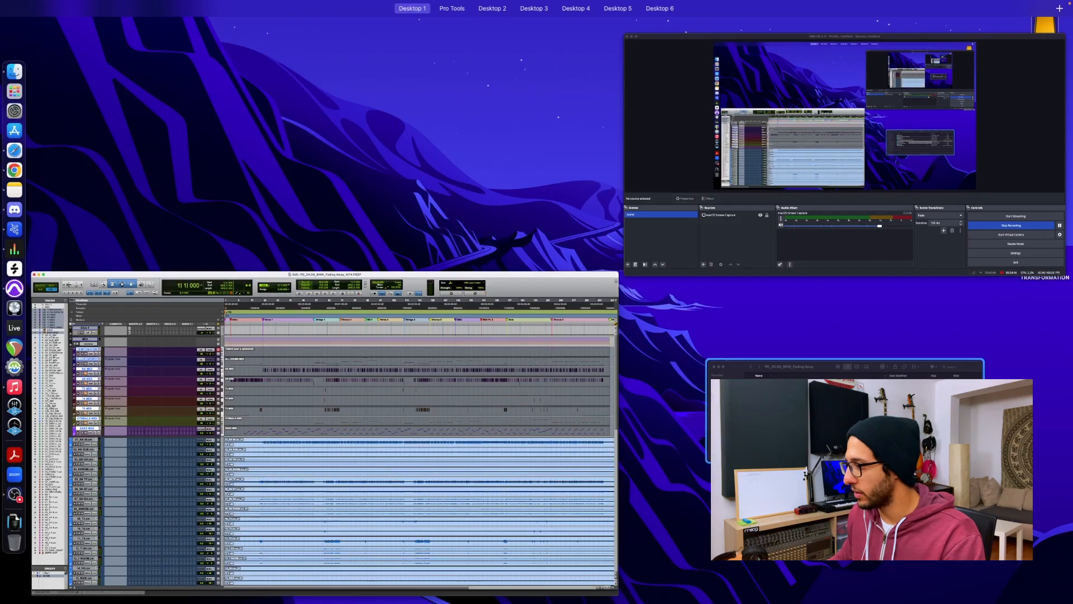
pyautogui.click(844, 407)
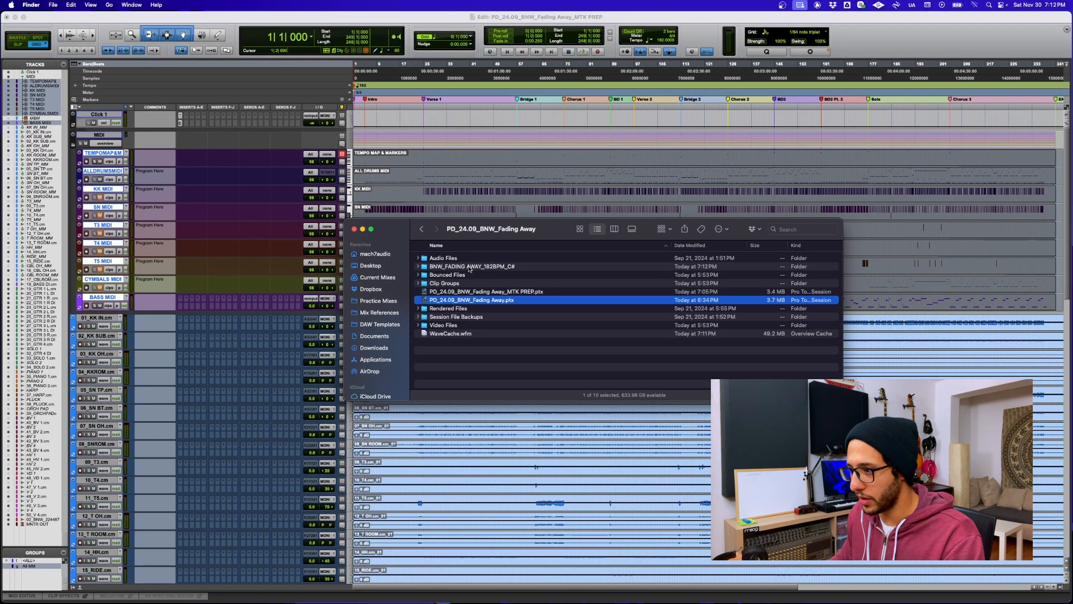
pyautogui.rightClick(480, 266)
pyautogui.click(503, 272)
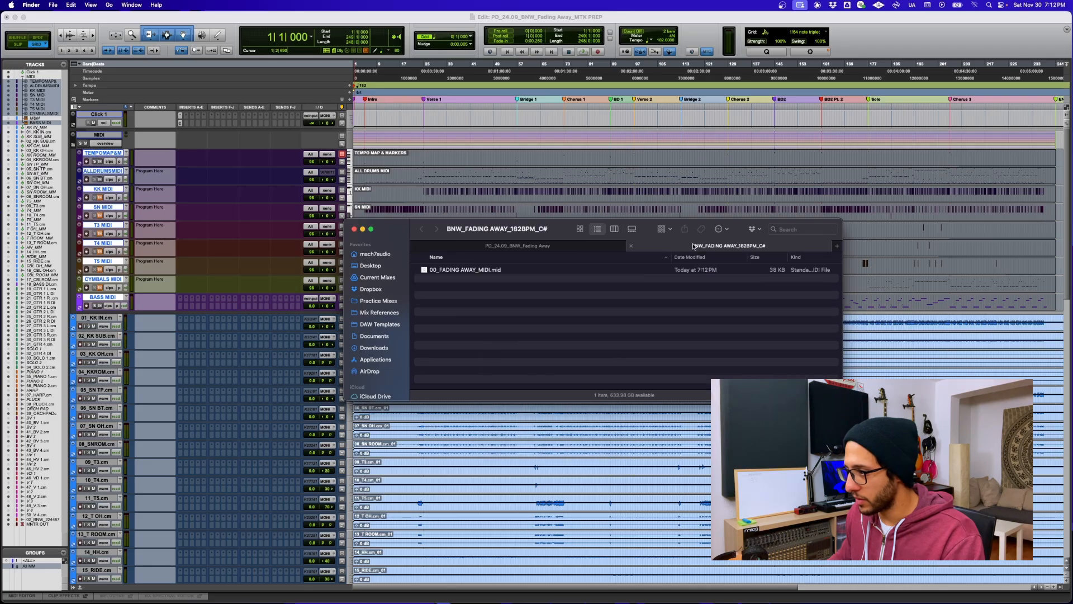
# Open the session's Audio Files folder in the original tab and sort its files by date modified, newest first
pyautogui.click(573, 244)
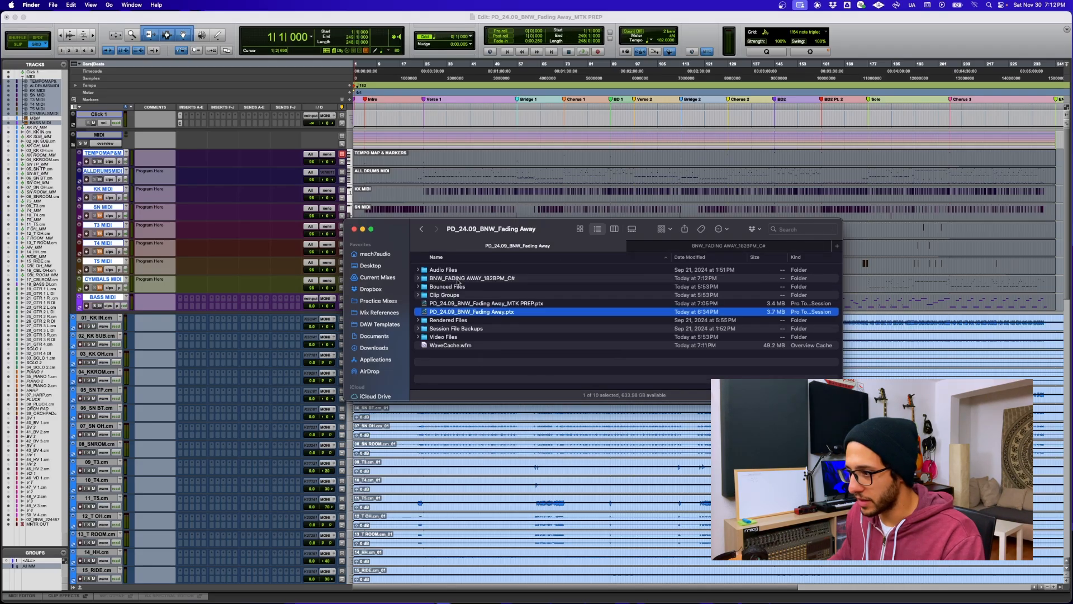
pyautogui.click(451, 271)
pyautogui.doubleClick(452, 271)
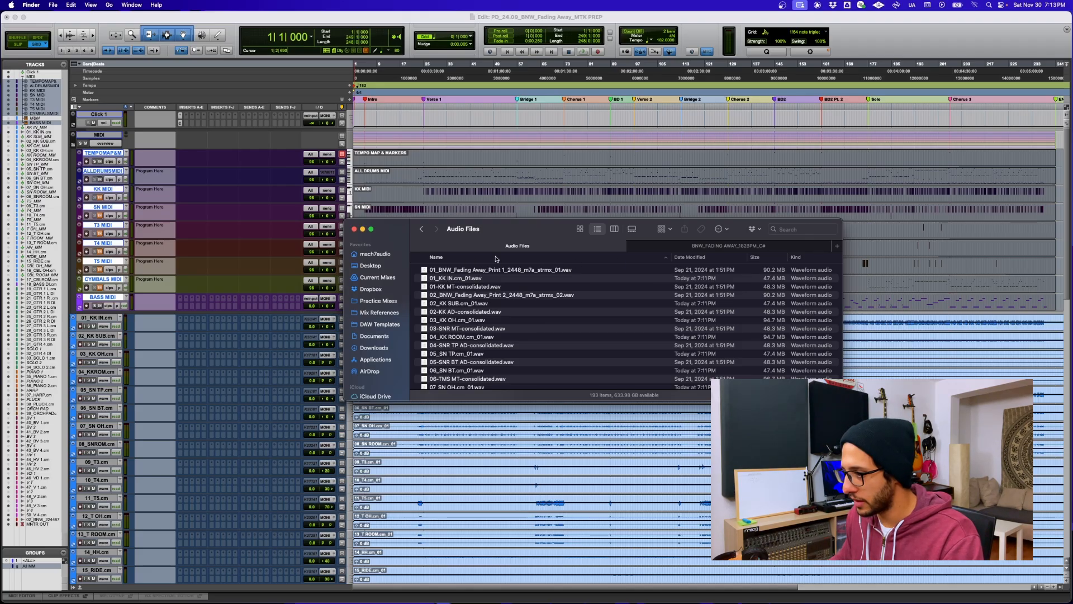
pyautogui.click(693, 257)
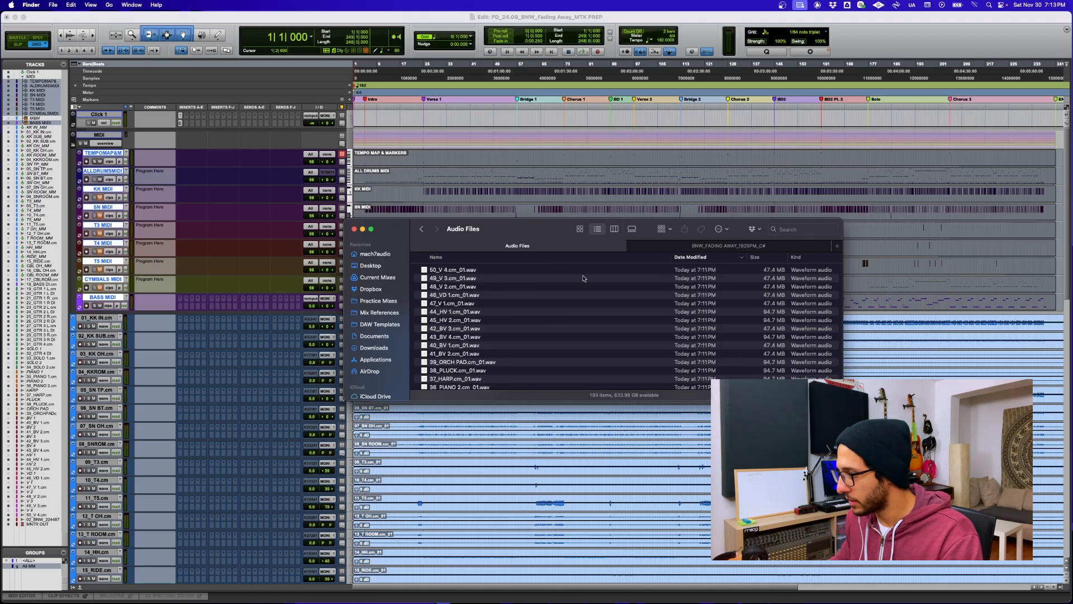
# Copy the consolidated files from 50_V 4.cm_01.wav through 01_KK IN.cm_01.wav into the BNW_FADING AWAY_182BPM_C# folder
pyautogui.click(492, 271)
pyautogui.scroll(-10, 516, 283)
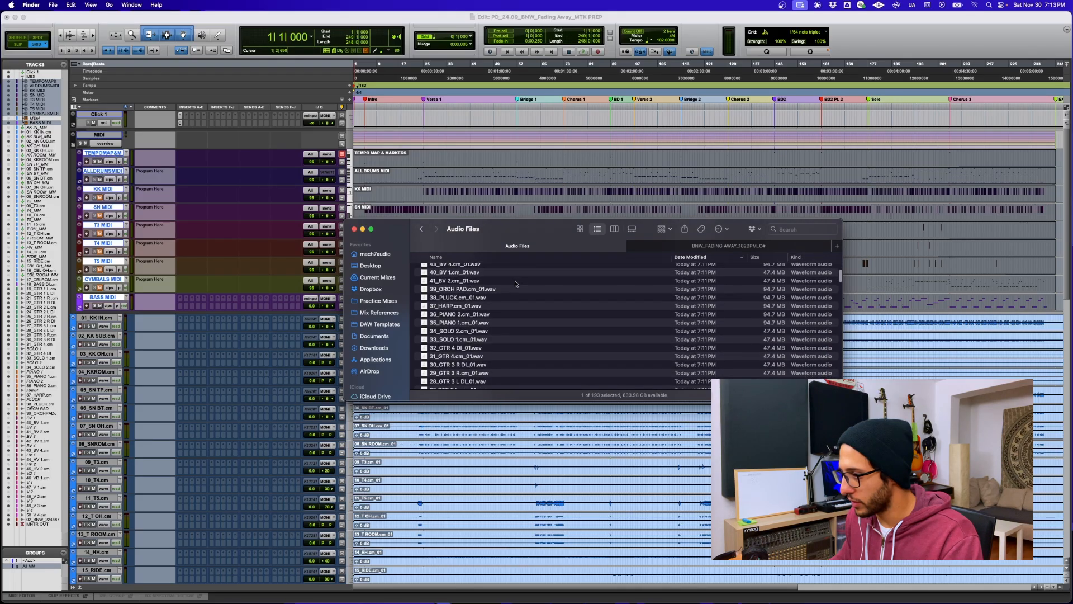
pyautogui.scroll(-5, 515, 284)
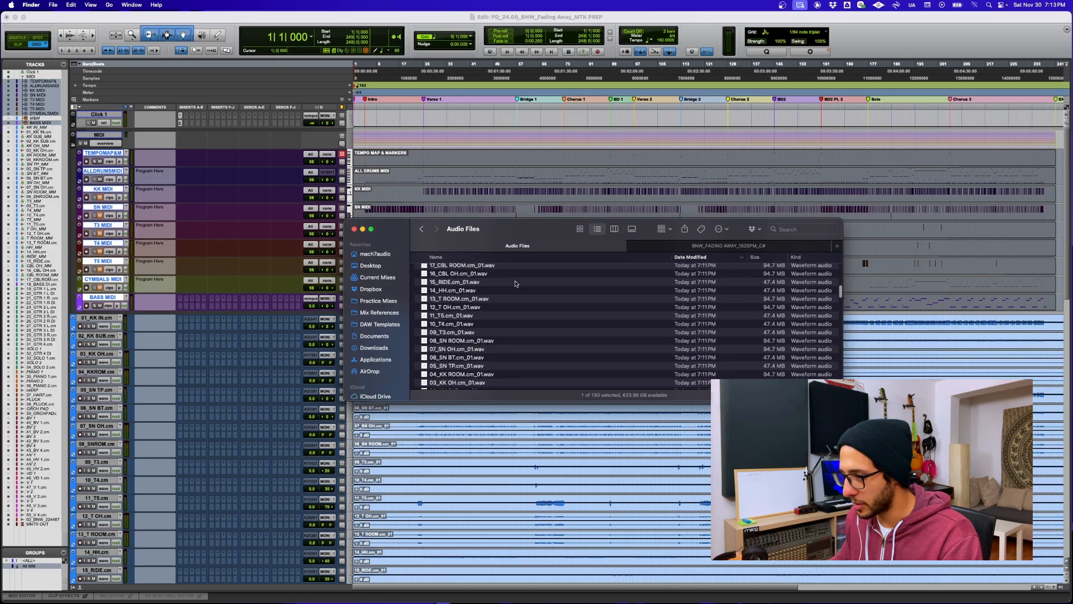
pyautogui.scroll(-4, 516, 284)
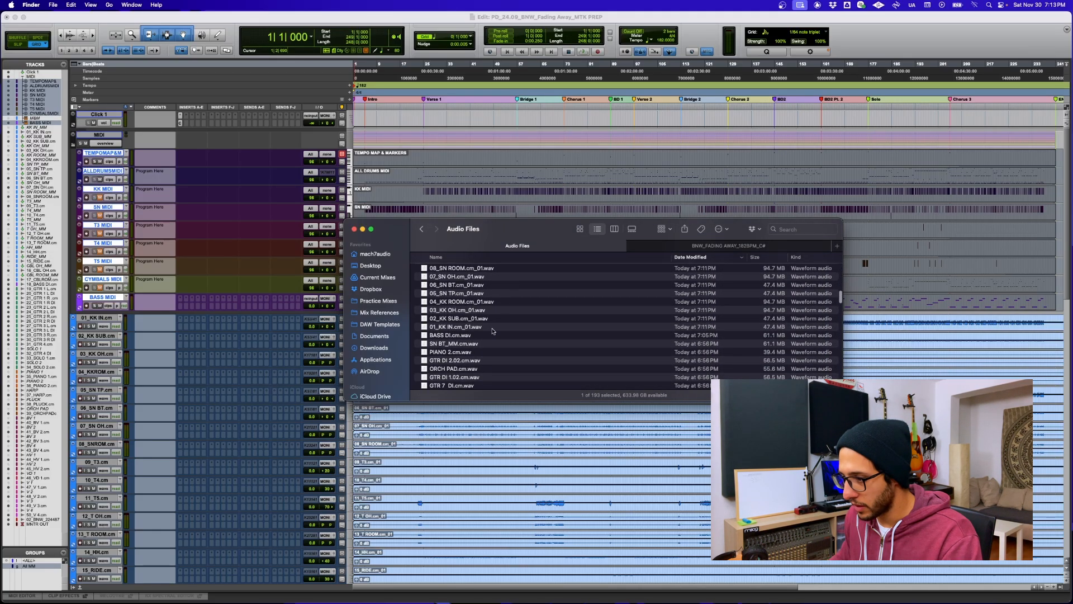
pyautogui.keyDown('shift'); pyautogui.click(498, 326); pyautogui.keyUp('shift')
pyautogui.press('super+c')
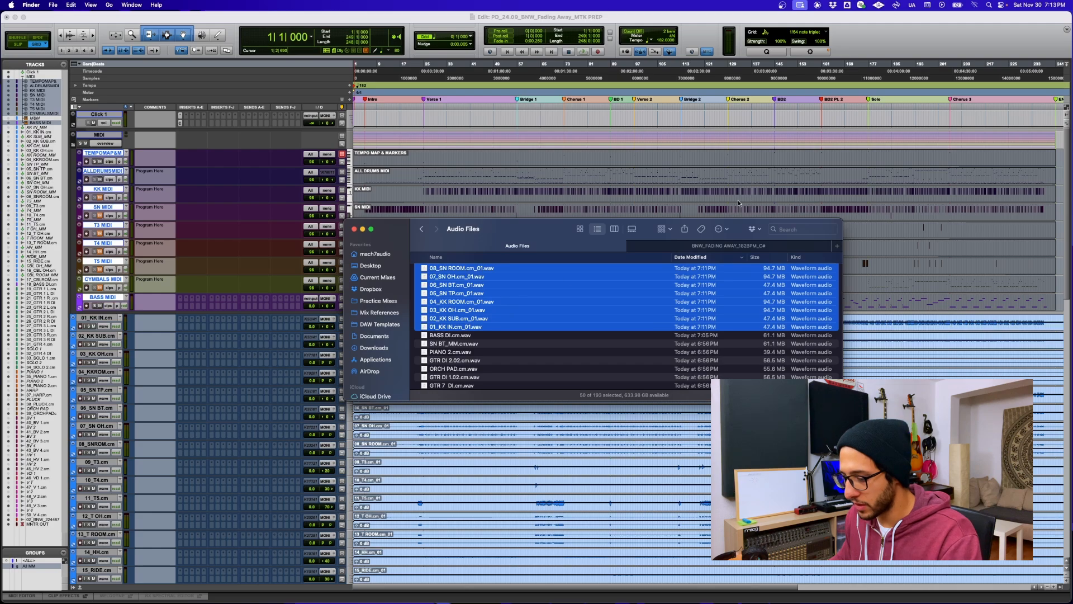
pyautogui.click(665, 246)
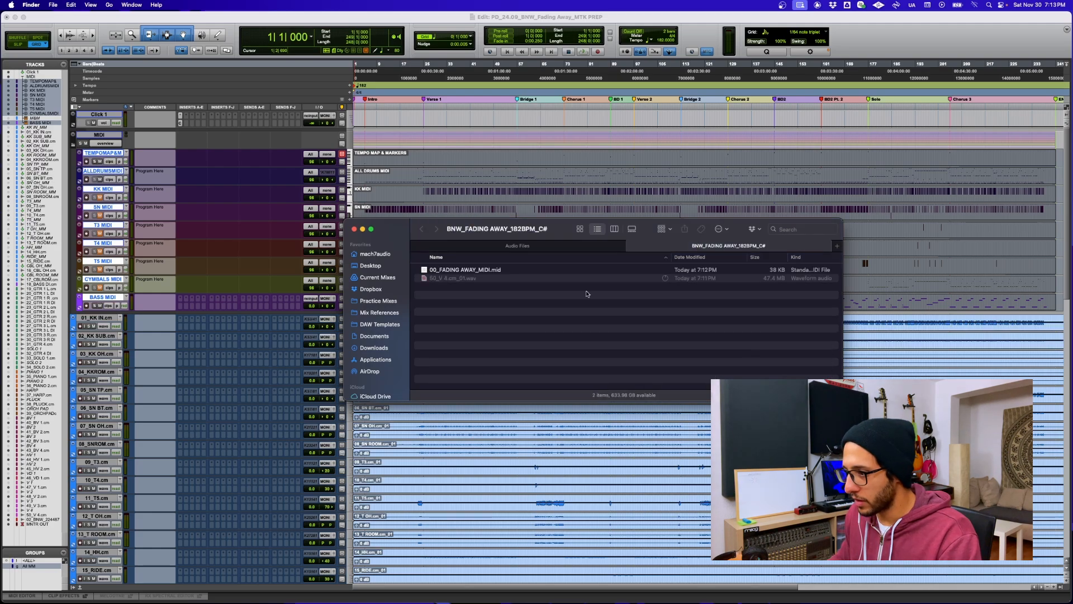
pyautogui.press('super+v')
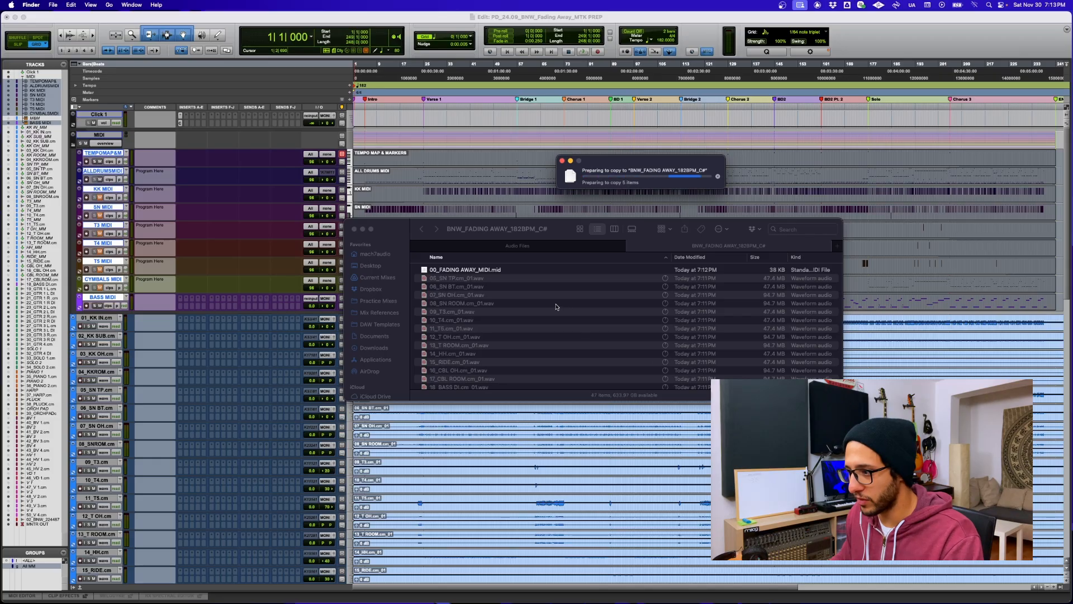
# Copy the rough mix 00_BNW_FADING AWAY_RUFF.wav from the session's Bounced Files folder into the BNW_FADING AWAY_182BPM_C# folder
pyautogui.click(535, 246)
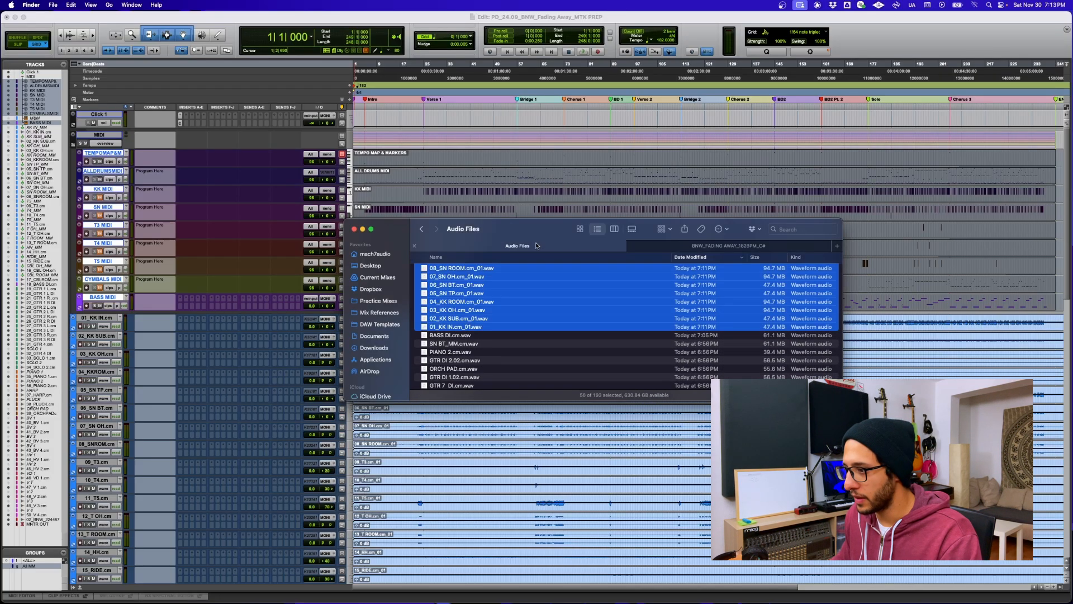
pyautogui.click(420, 229)
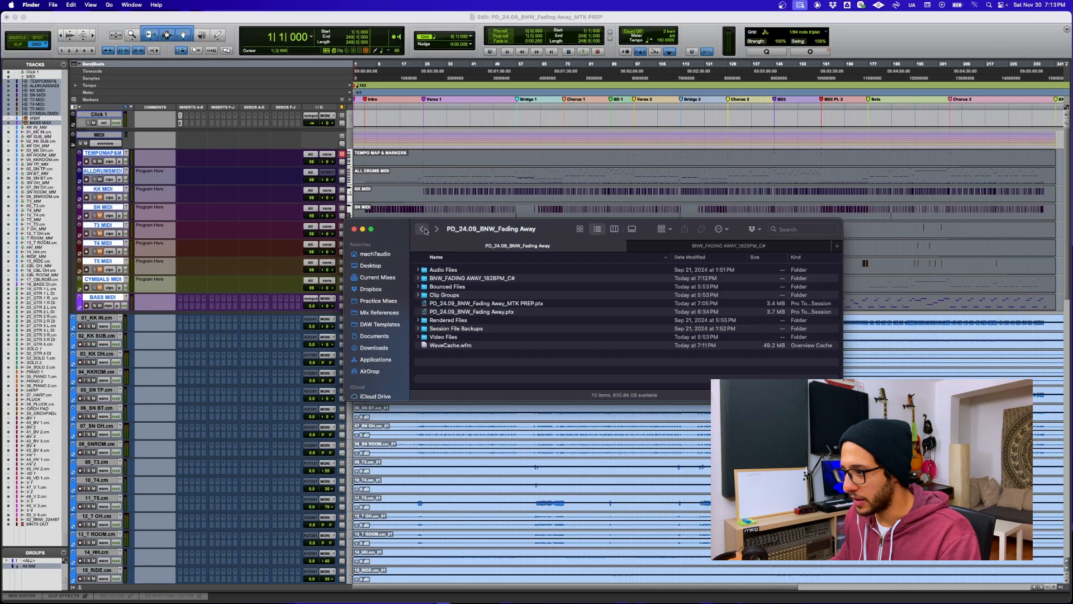
pyautogui.doubleClick(439, 287)
pyautogui.click(459, 269)
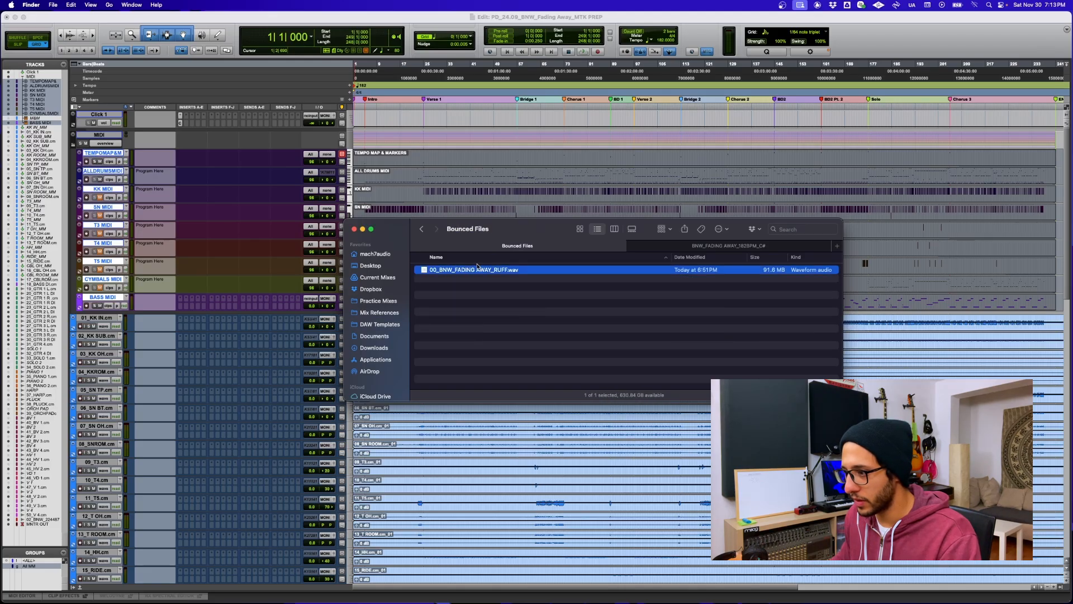
pyautogui.click(694, 247)
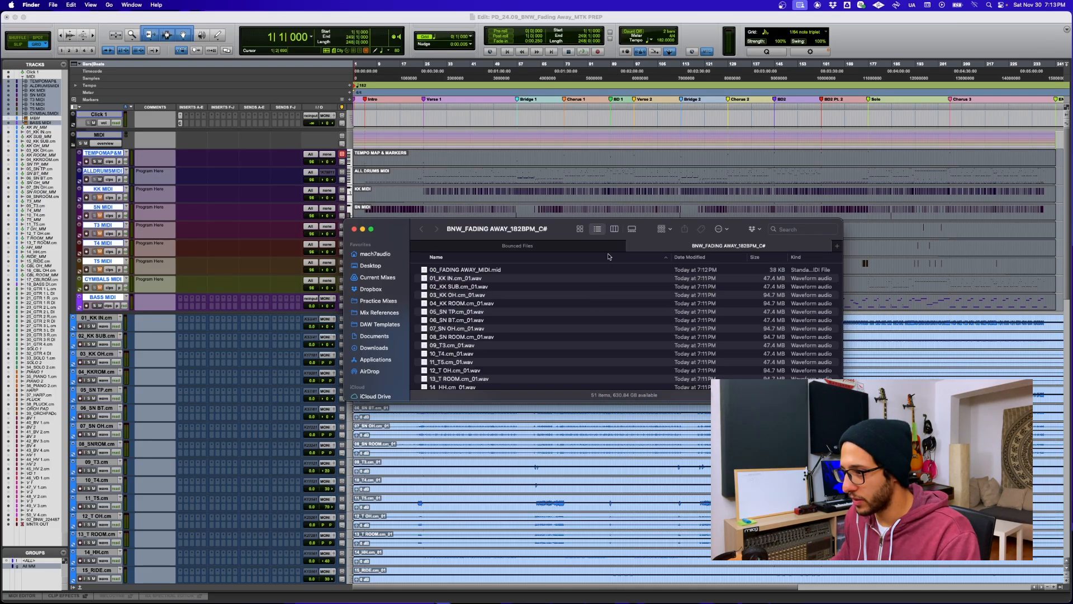
pyautogui.press('super+v')
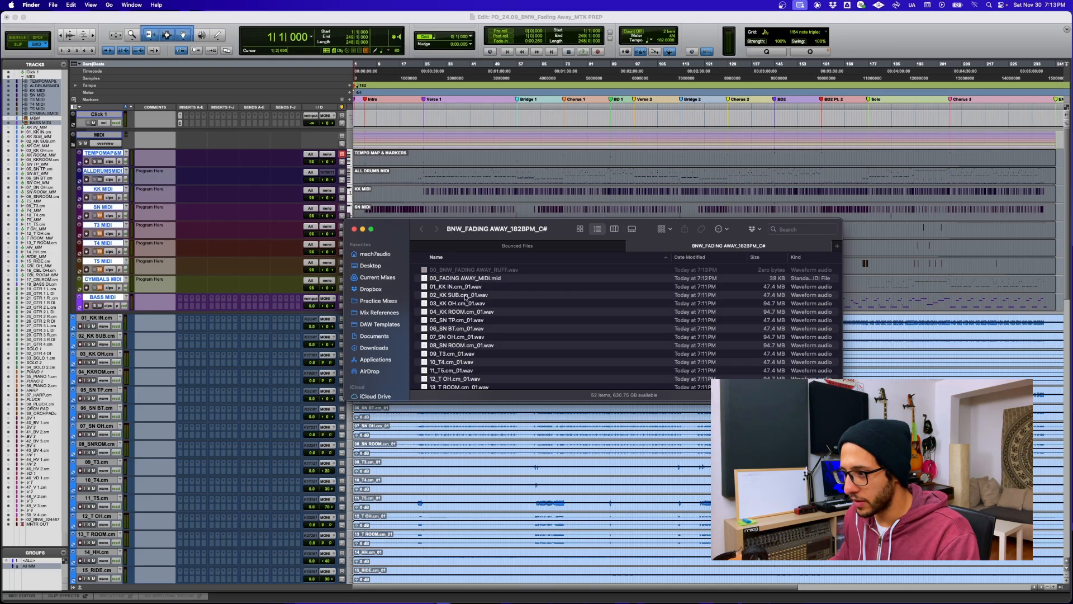
# Batch rename the audio files from 01_KK IN through 50_V 4 in the export folder, replacing ".cm_01" with nothing
pyautogui.scroll(-10, 550, 304)
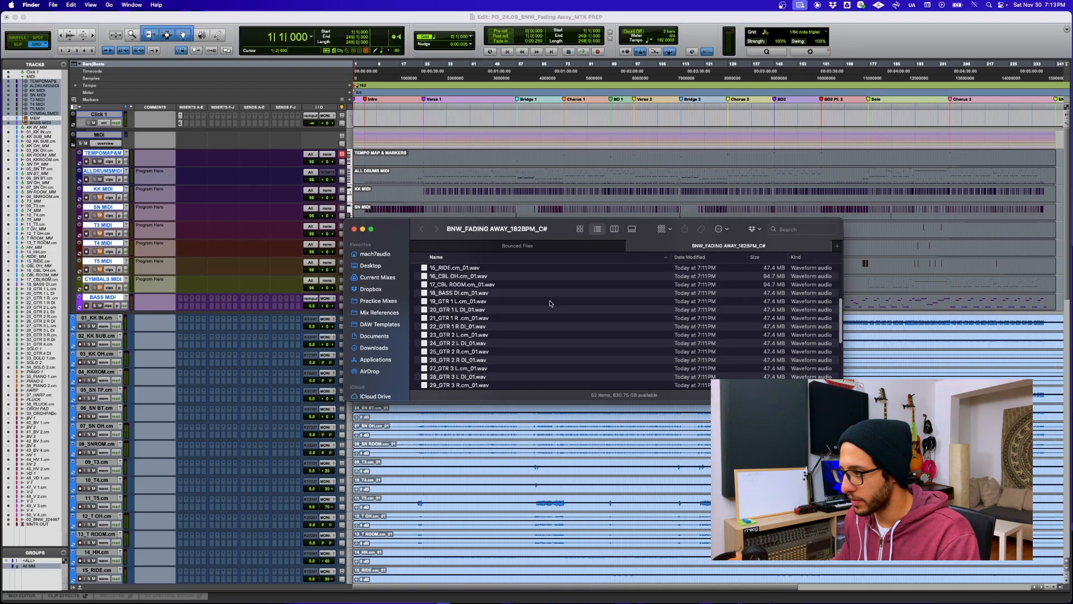
pyautogui.scroll(10, 550, 304)
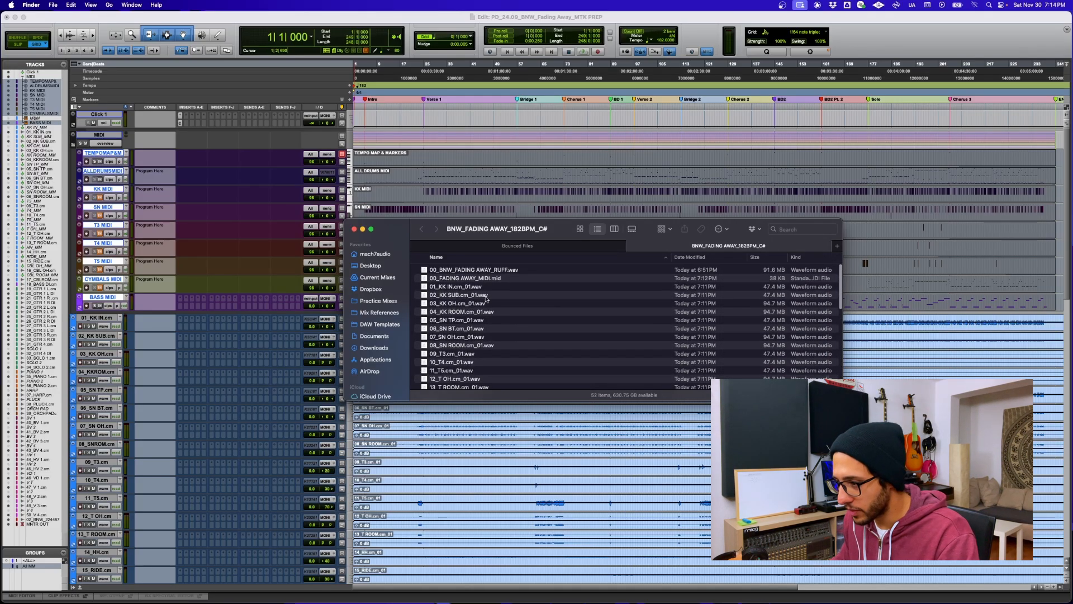
pyautogui.scroll(-2, 475, 310)
pyautogui.scroll(-8, 468, 320)
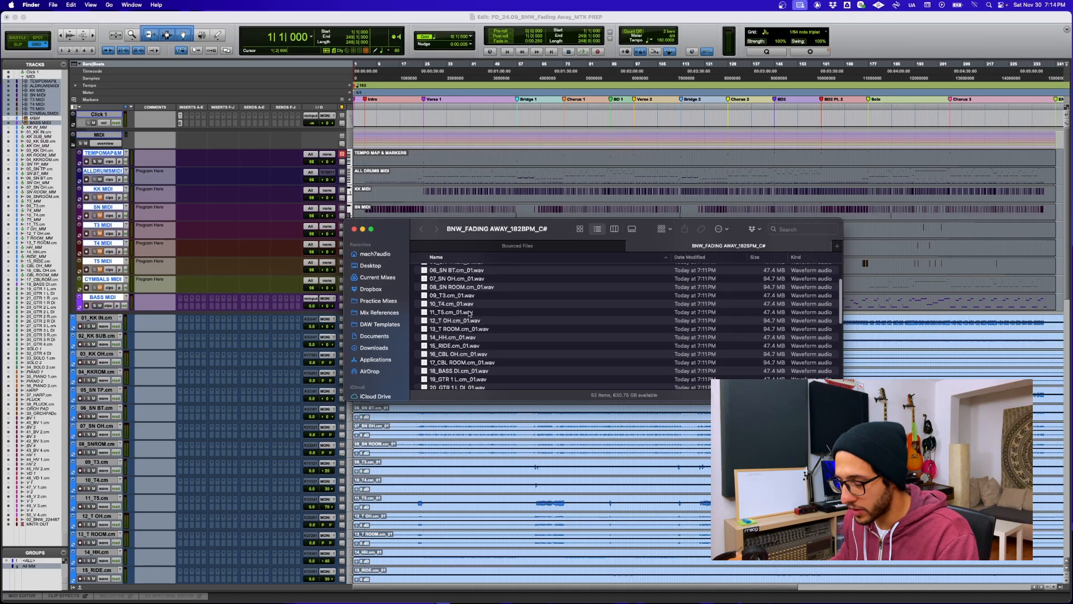
pyautogui.scroll(-10, 470, 312)
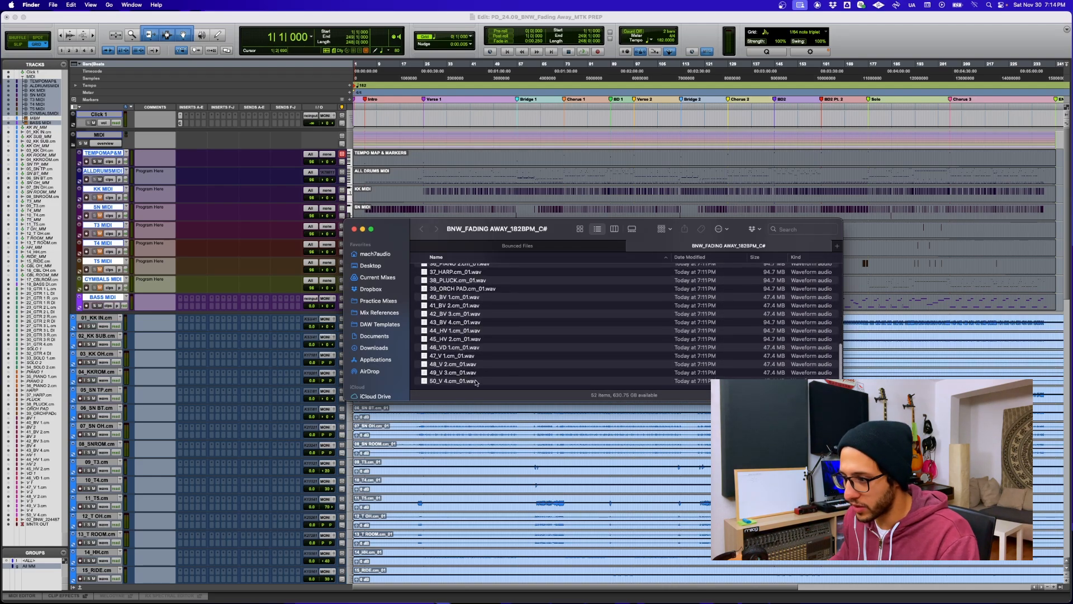
pyautogui.click(472, 380)
pyautogui.scroll(15, 479, 371)
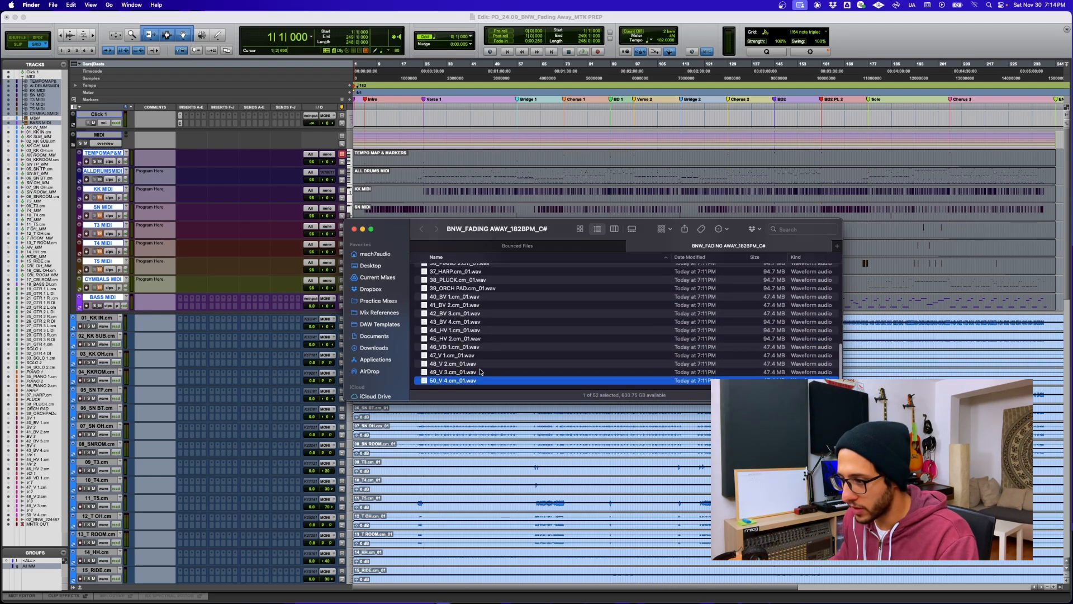
pyautogui.keyDown('shift'); pyautogui.click(480, 287); pyautogui.keyUp('shift')
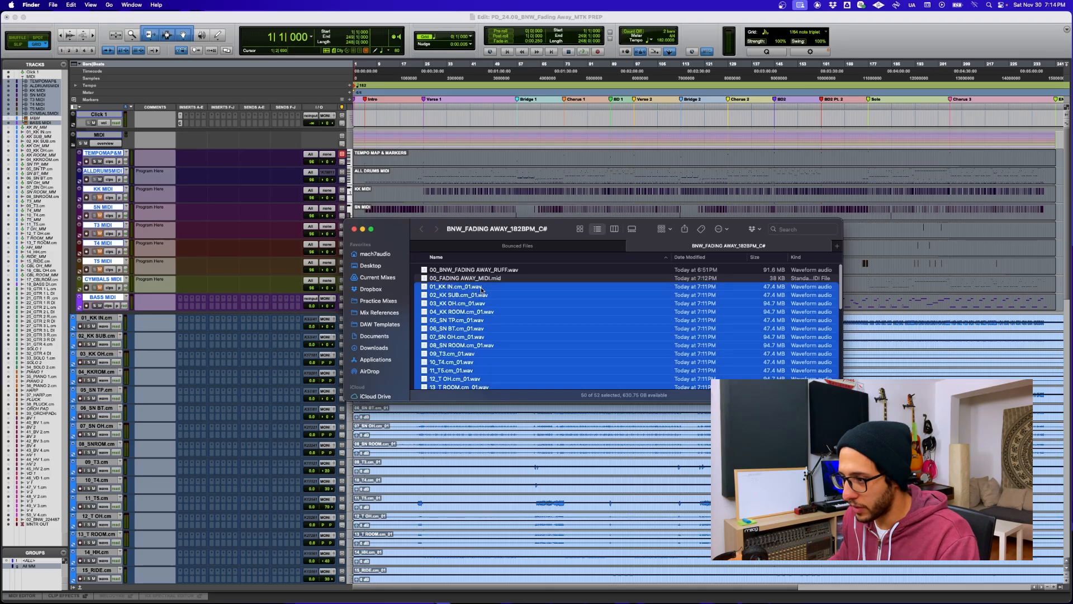
pyautogui.rightClick(473, 289)
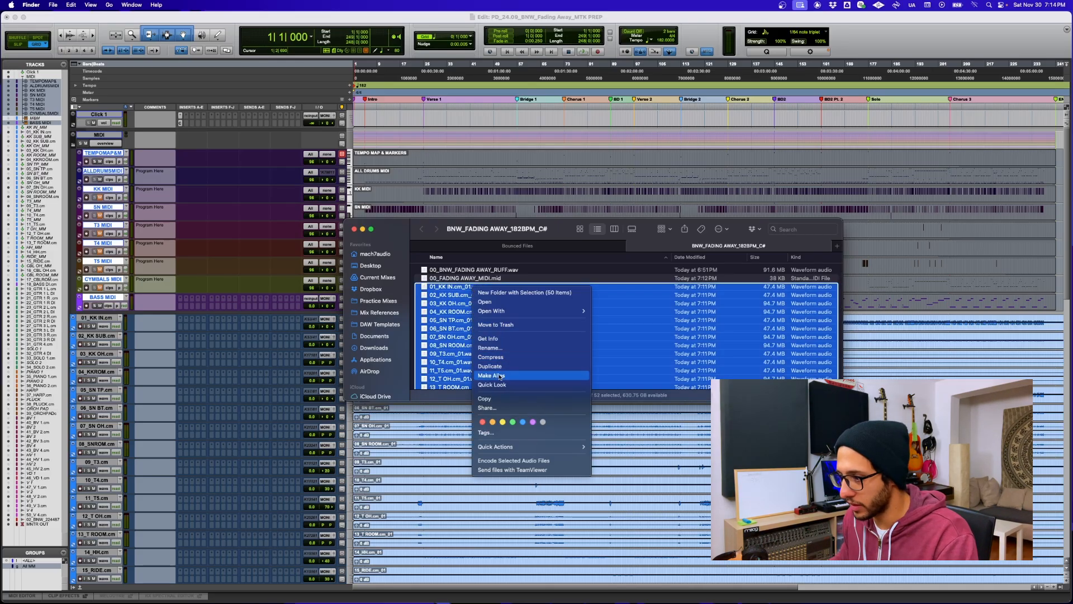
pyautogui.click(497, 348)
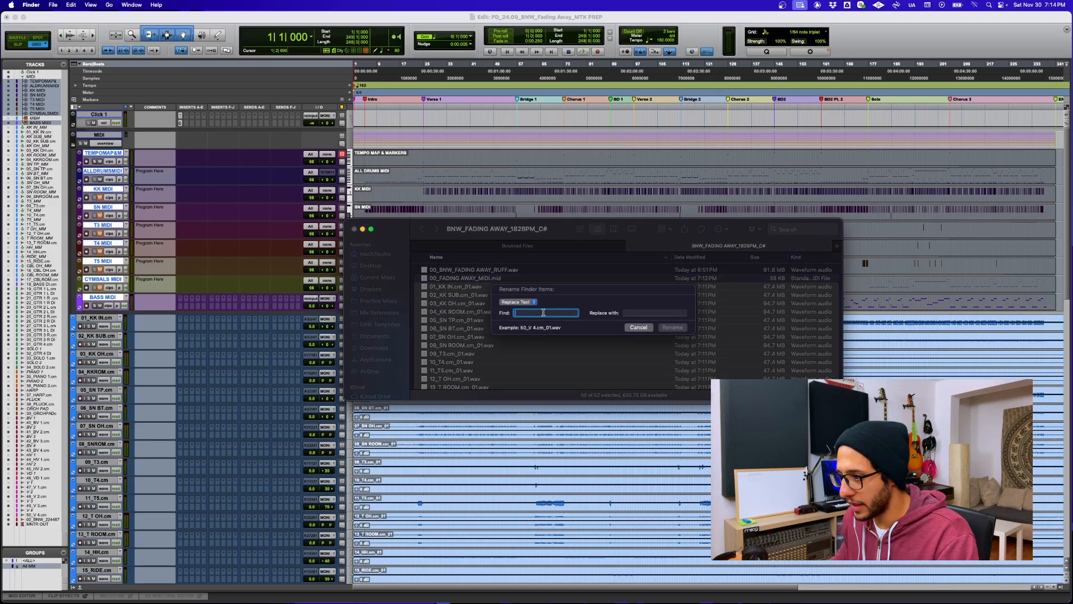
pyautogui.click(533, 302)
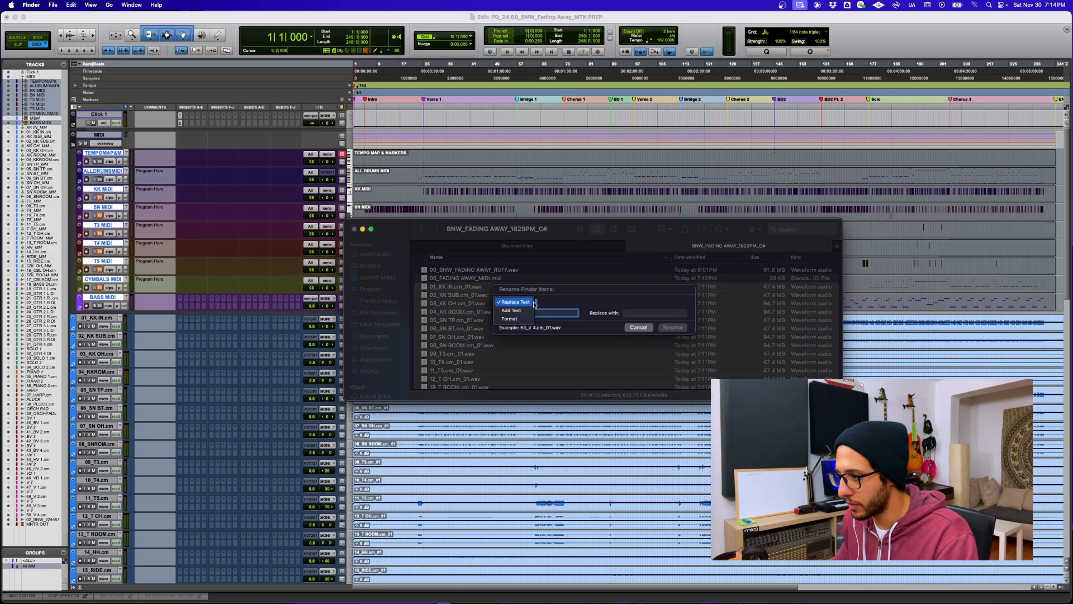
pyautogui.click(530, 302)
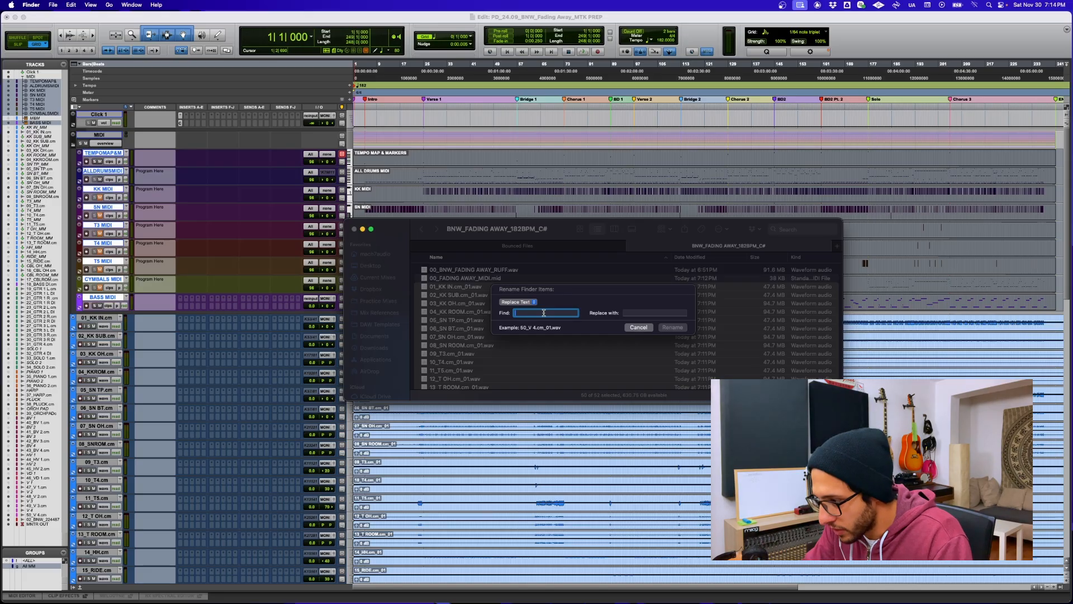
pyautogui.write('.cm_01')
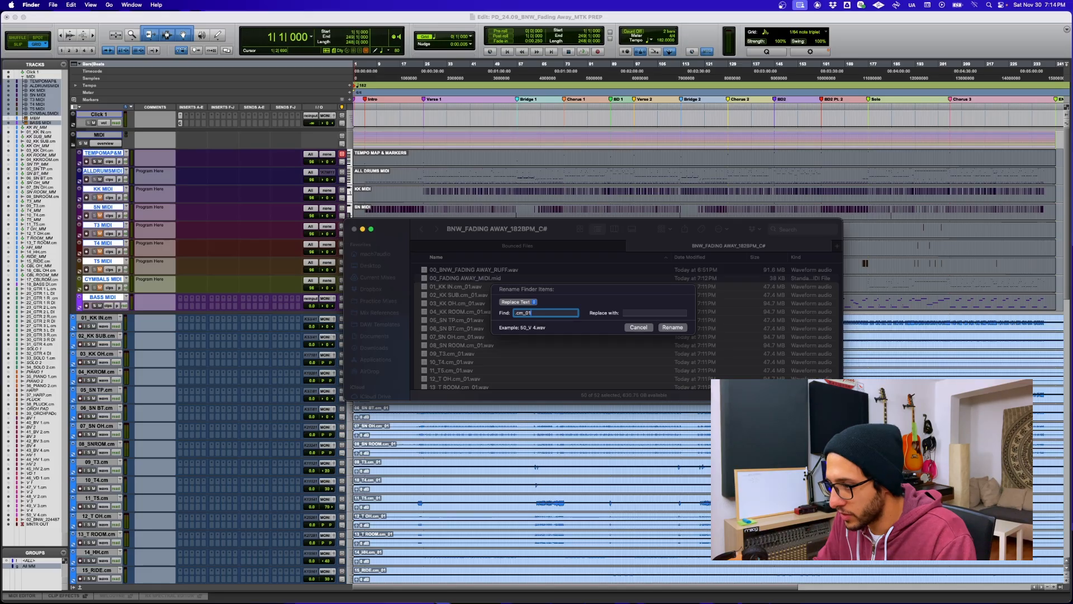
pyautogui.click(673, 328)
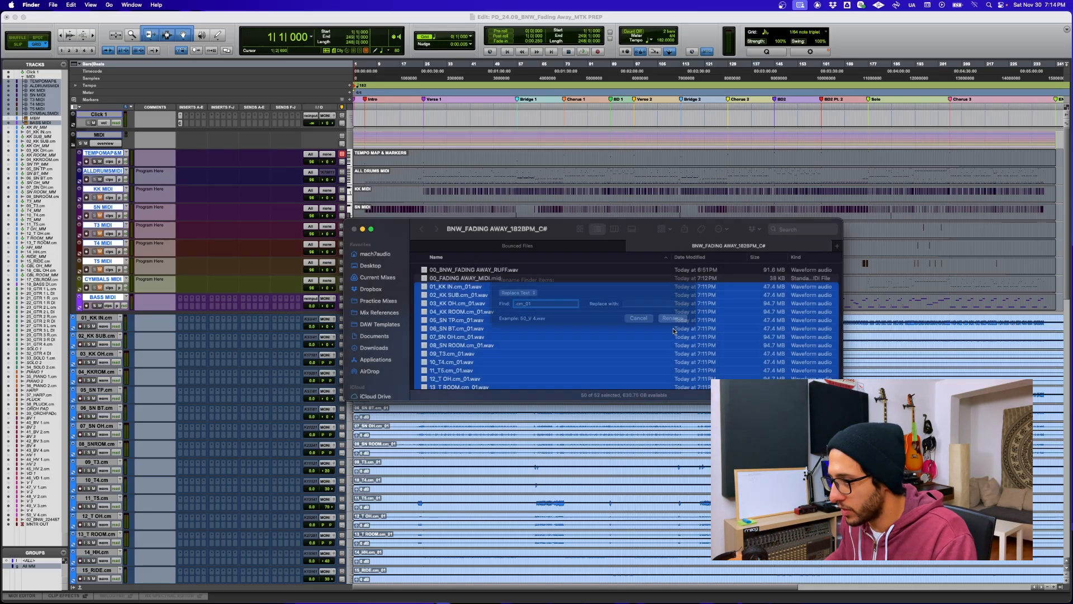
pyautogui.scroll(-5, 475, 285)
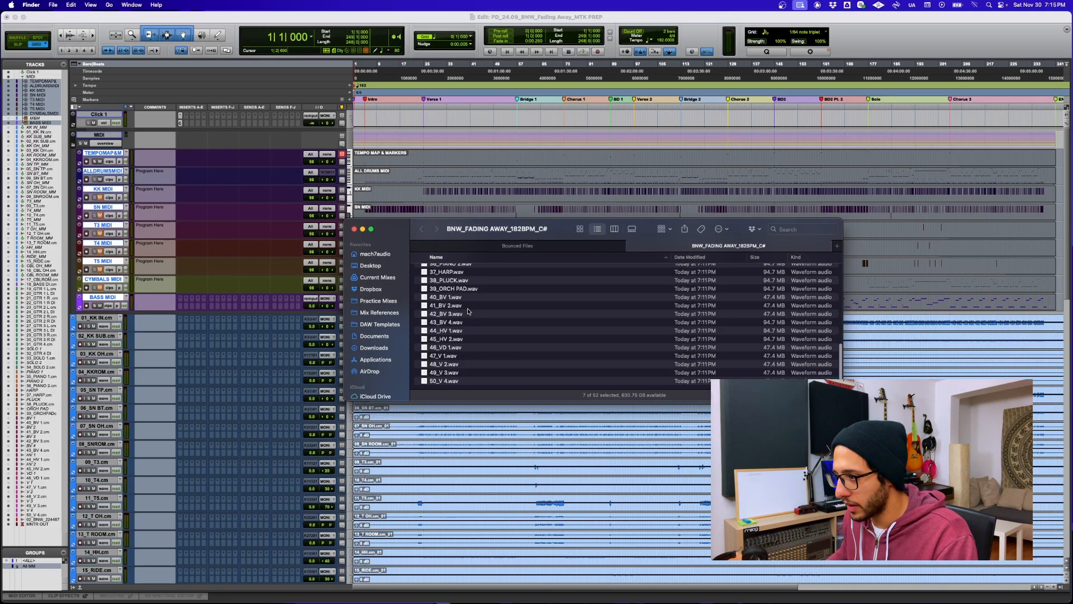
pyautogui.scroll(12, 472, 304)
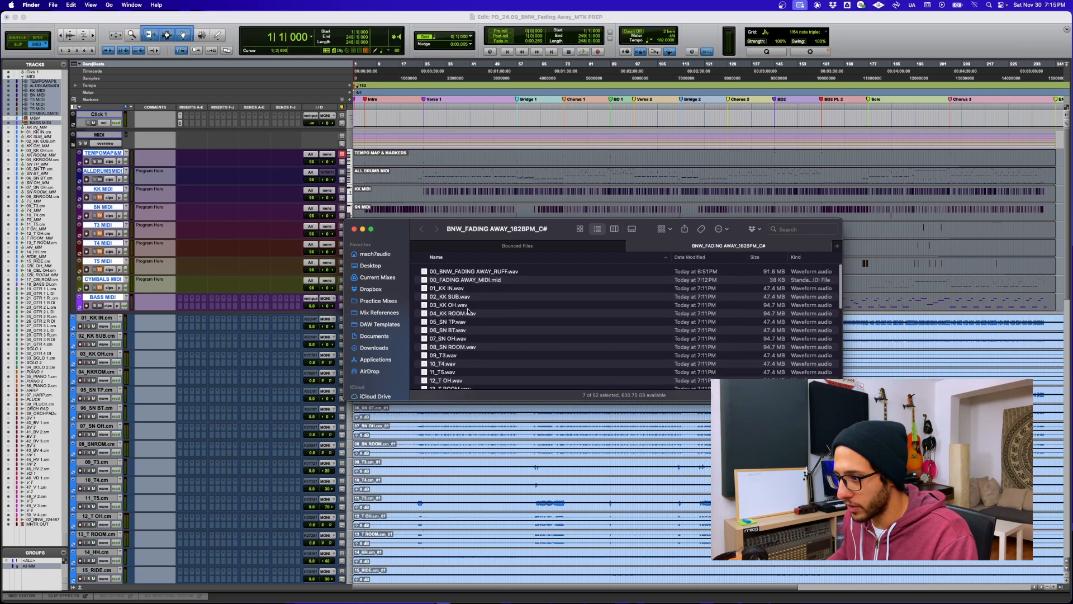
pyautogui.click(511, 288)
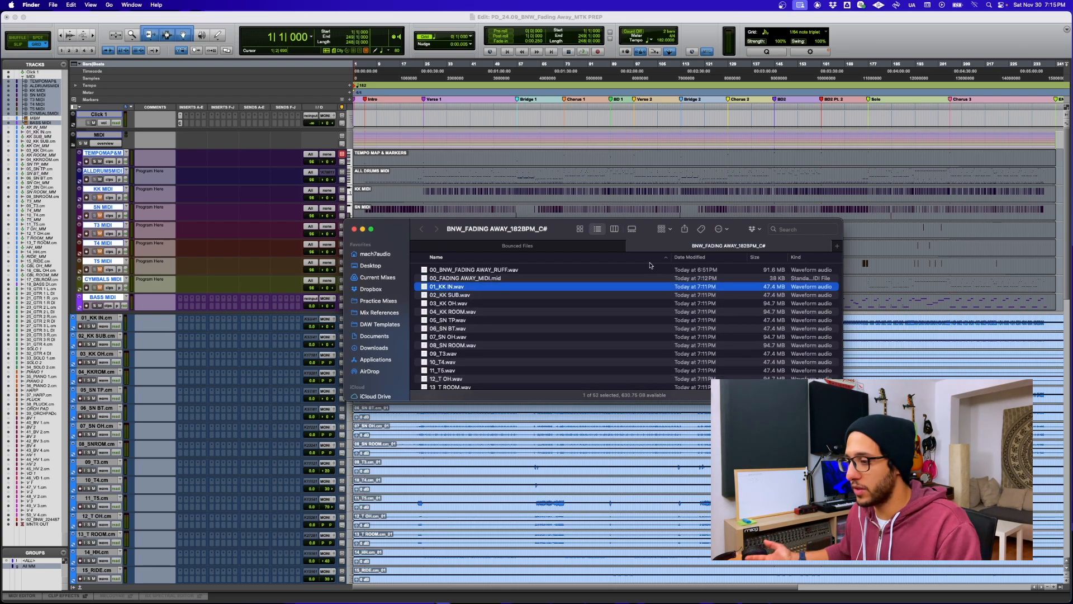